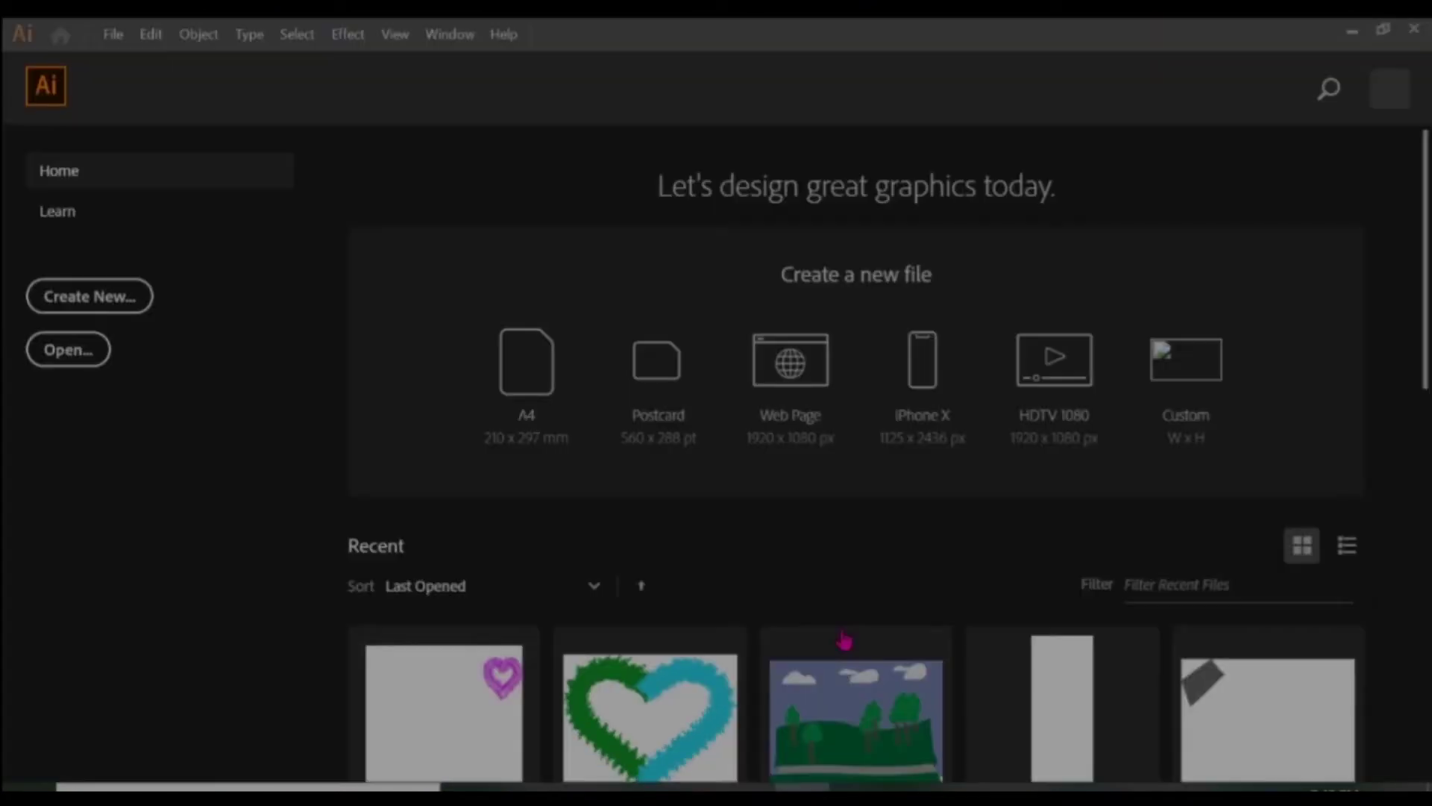
Create a new 1024×768 px document and draw a small ellipse near the artboard's top-left.
{"action": "left_click", "coordinate": [110, 316]}
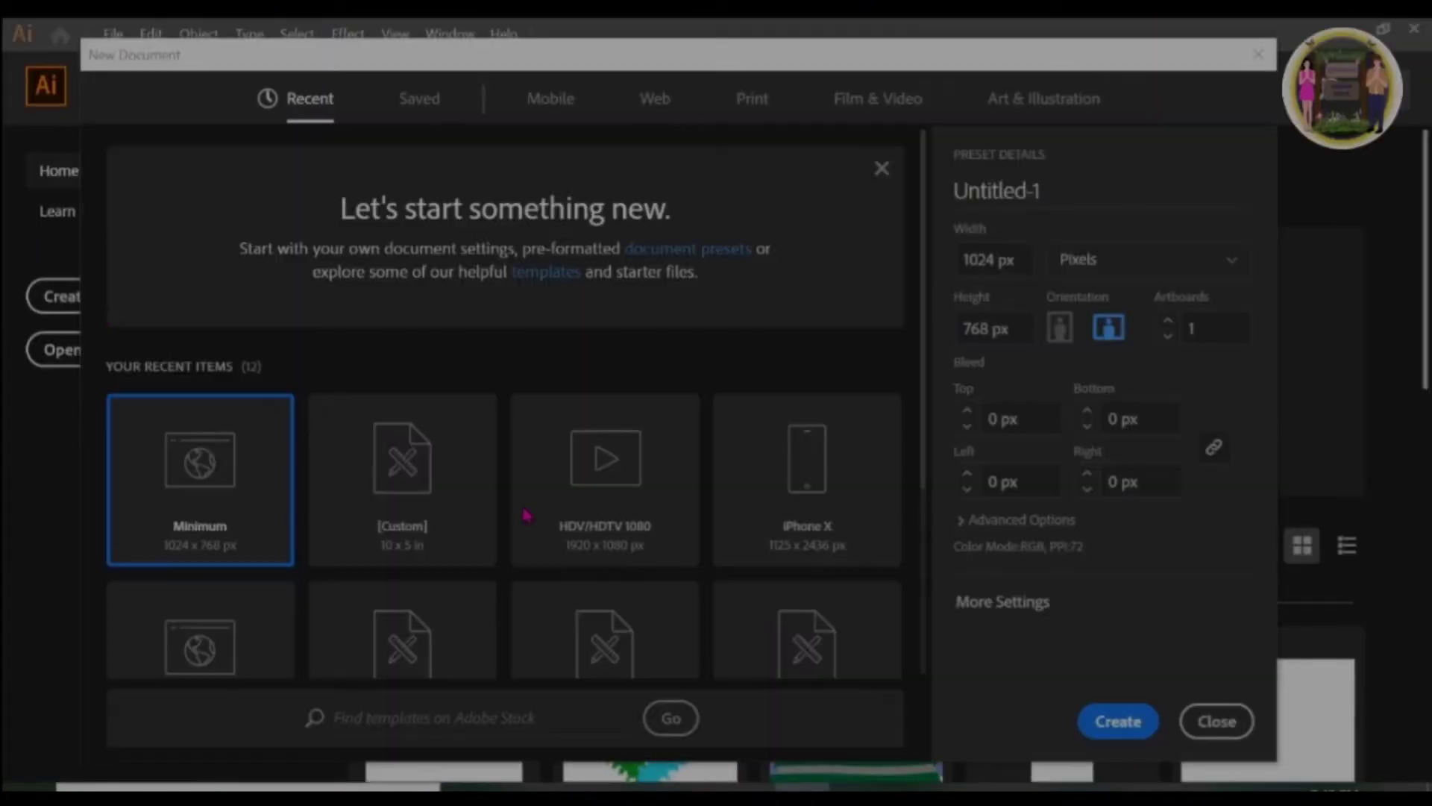
{"action": "left_click", "coordinate": [1119, 727]}
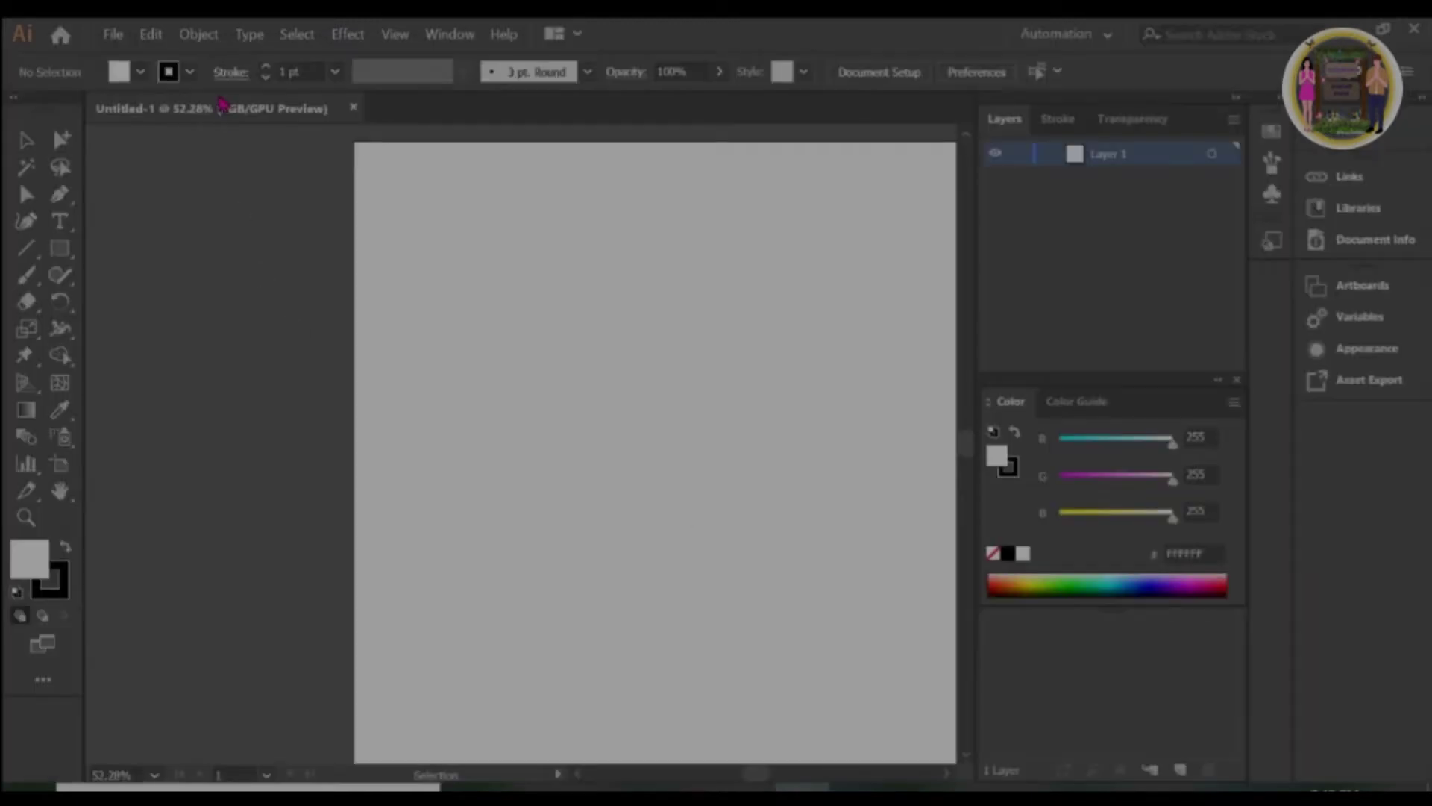
{"action": "right_click", "coordinate": [61, 250]}
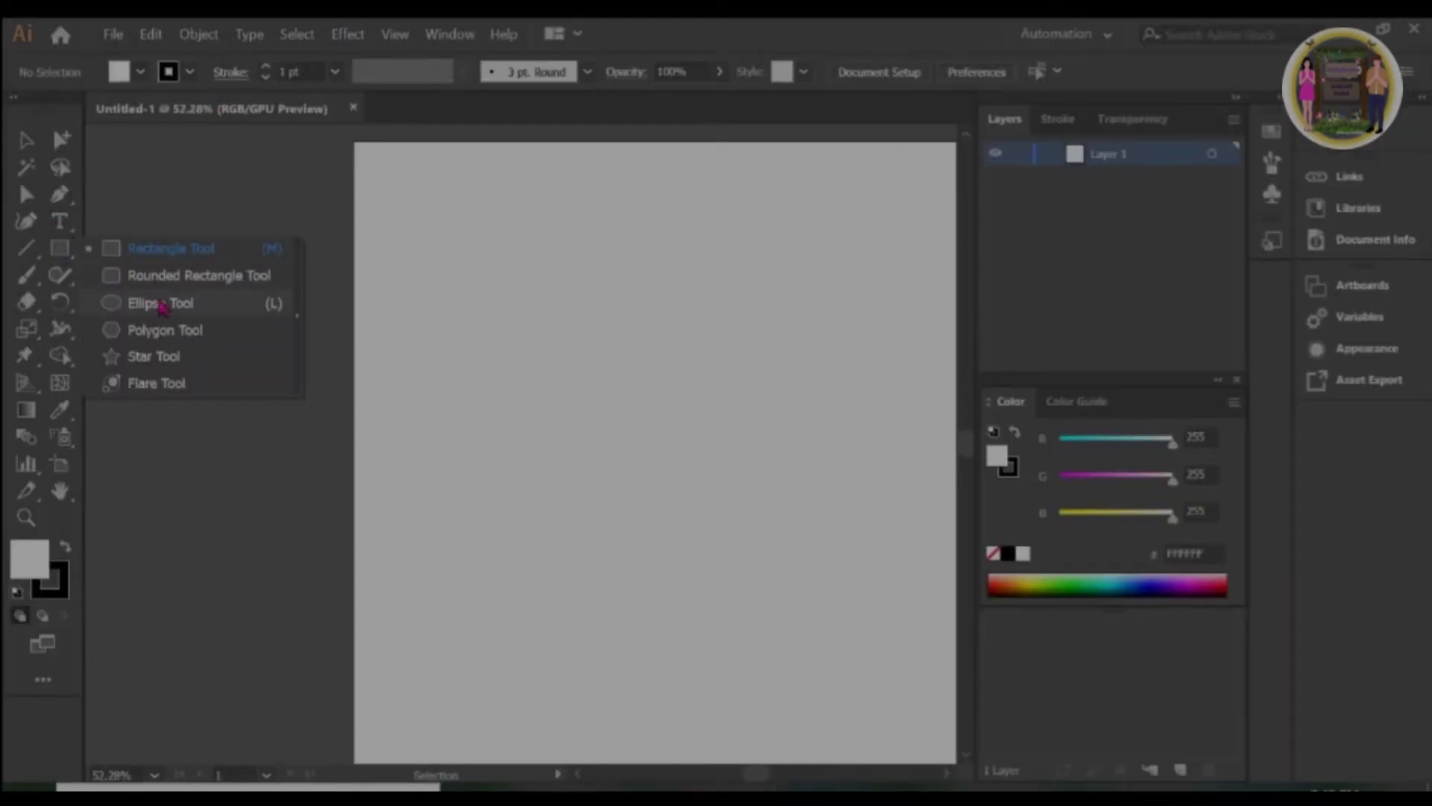
{"action": "left_click", "coordinate": [161, 305]}
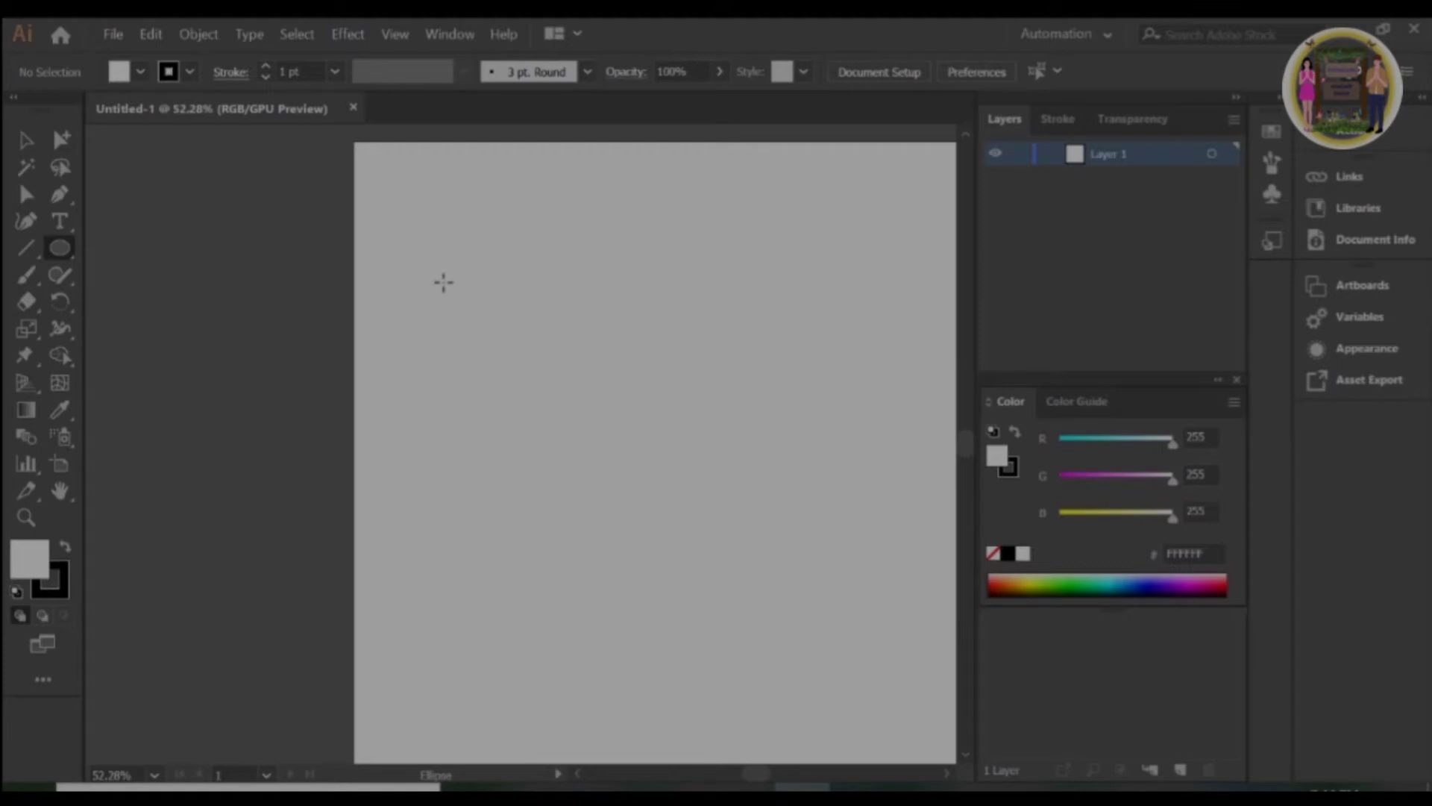
{"action": "left_click_drag", "start_coordinate": [419, 210], "coordinate": [445, 238]}
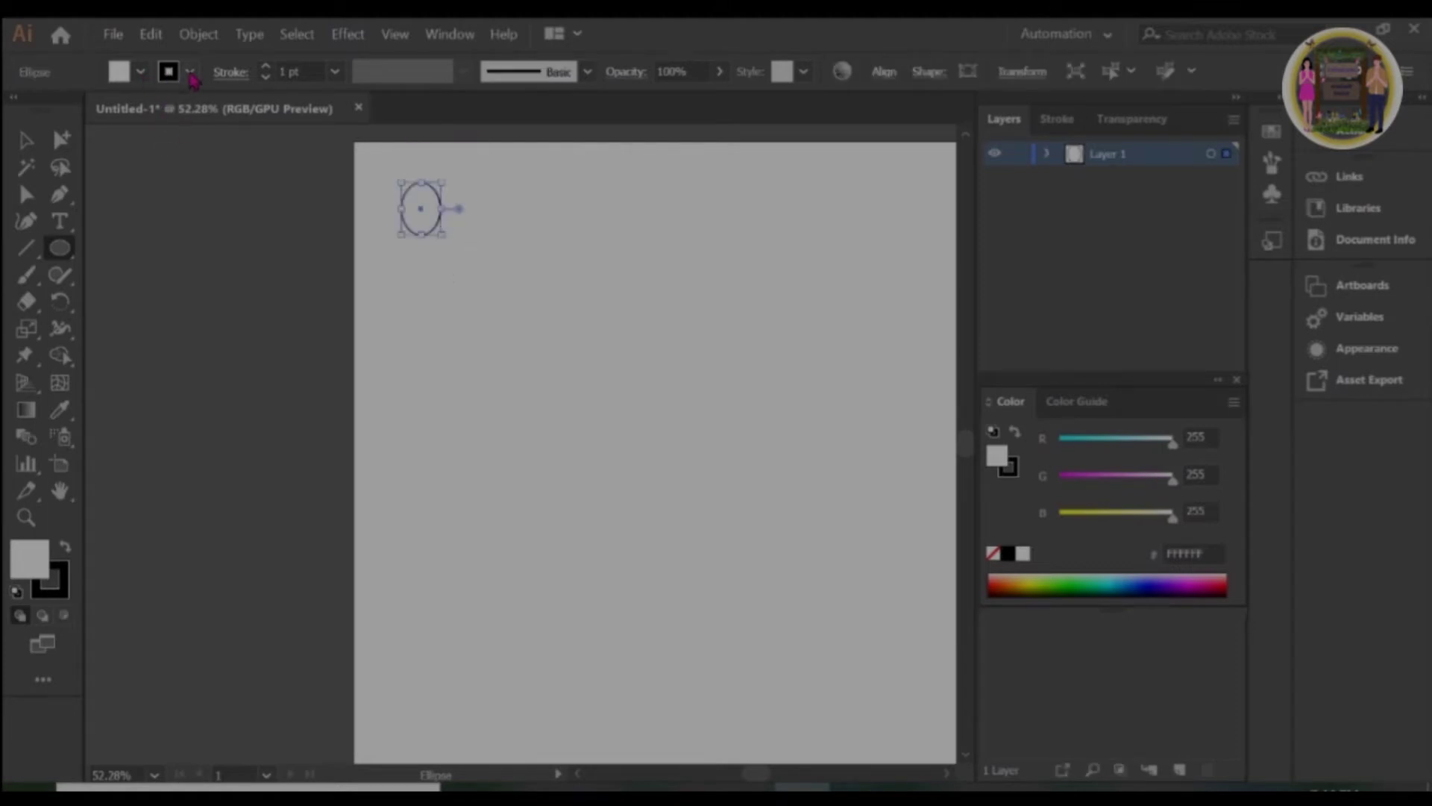
Remove the ellipse's outline and fill it with pink ED1E79.
{"action": "left_click", "coordinate": [191, 71]}
{"action": "left_click", "coordinate": [17, 110]}
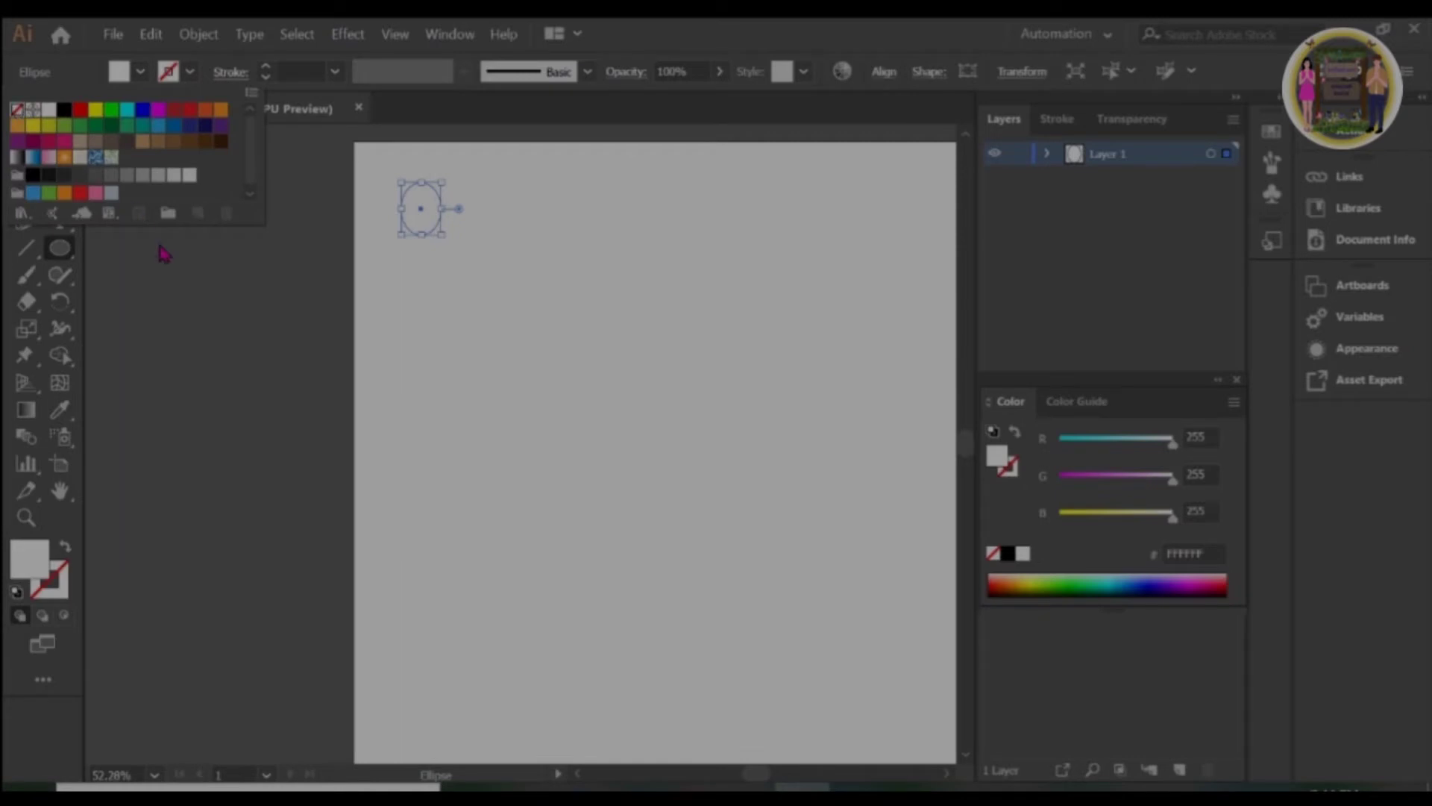
{"action": "left_click", "coordinate": [65, 158]}
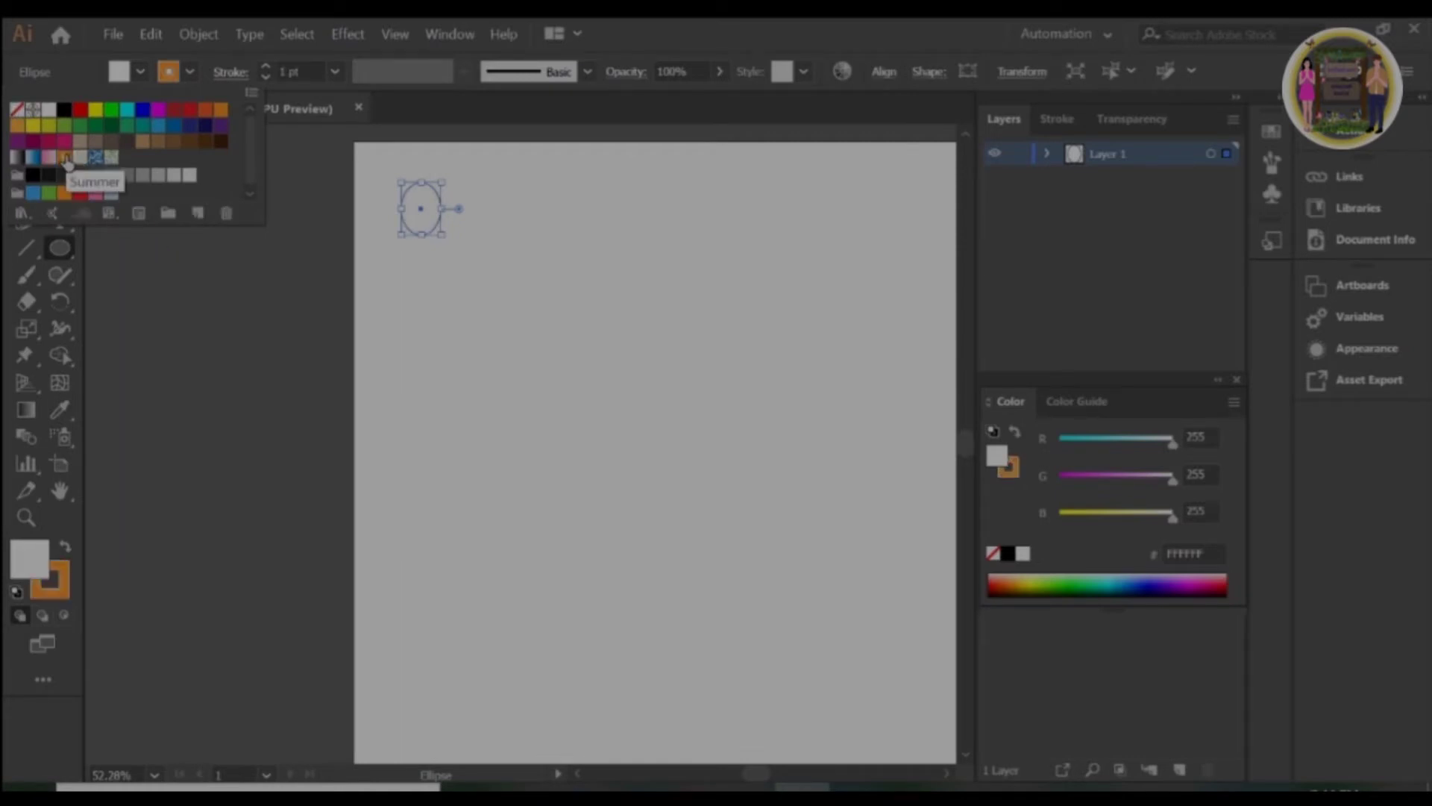
{"action": "left_click", "coordinate": [191, 72]}
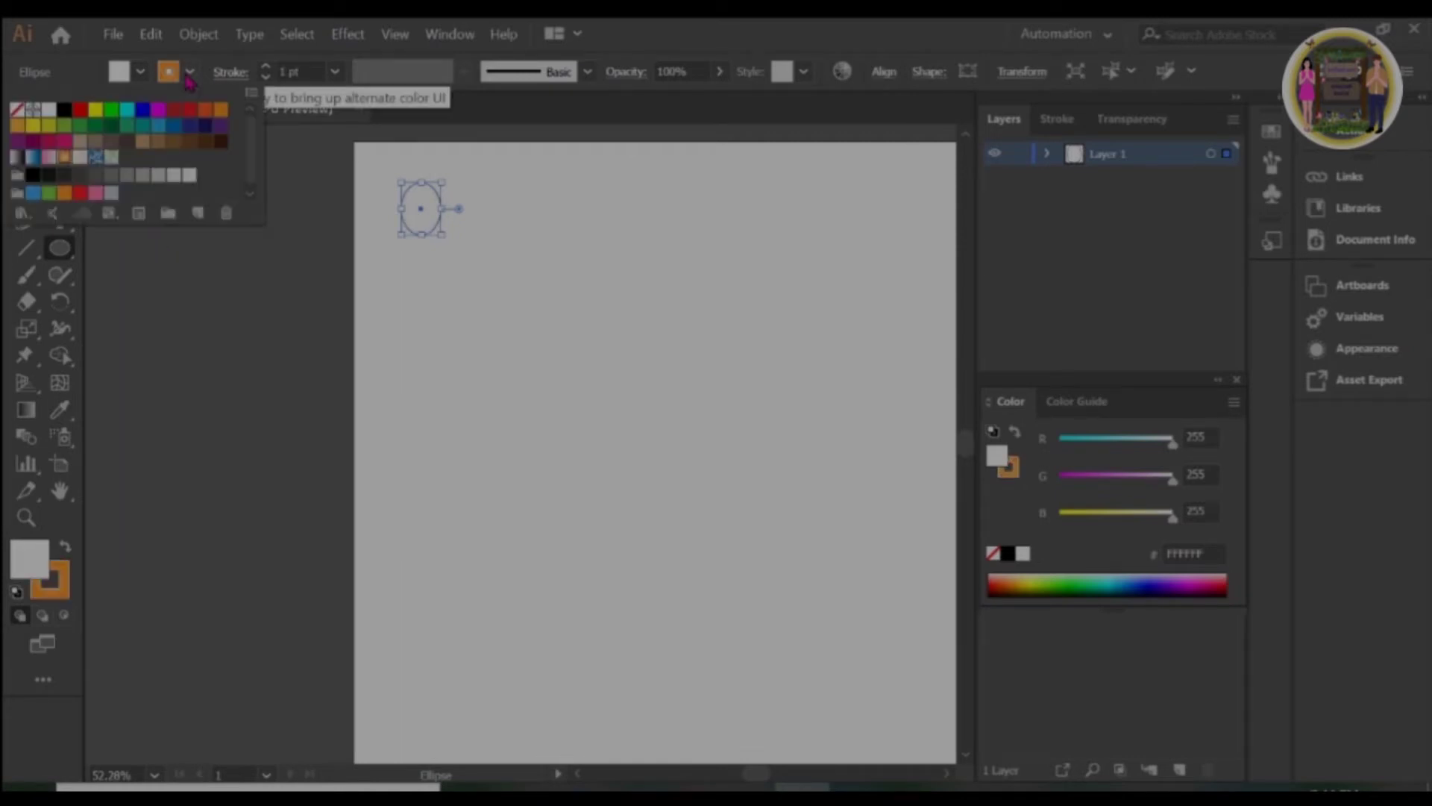
{"action": "left_click", "coordinate": [18, 112]}
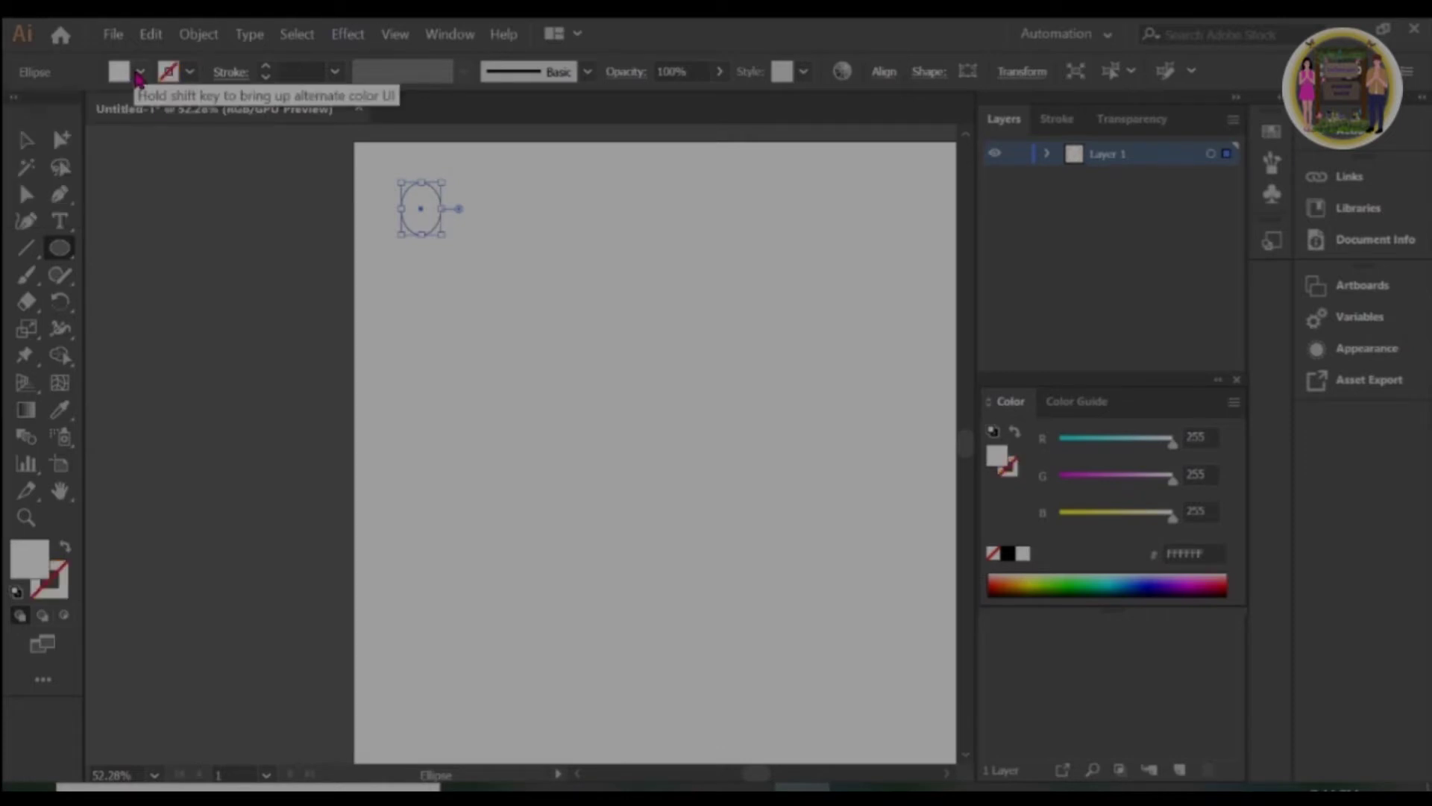
{"action": "left_click", "coordinate": [138, 73]}
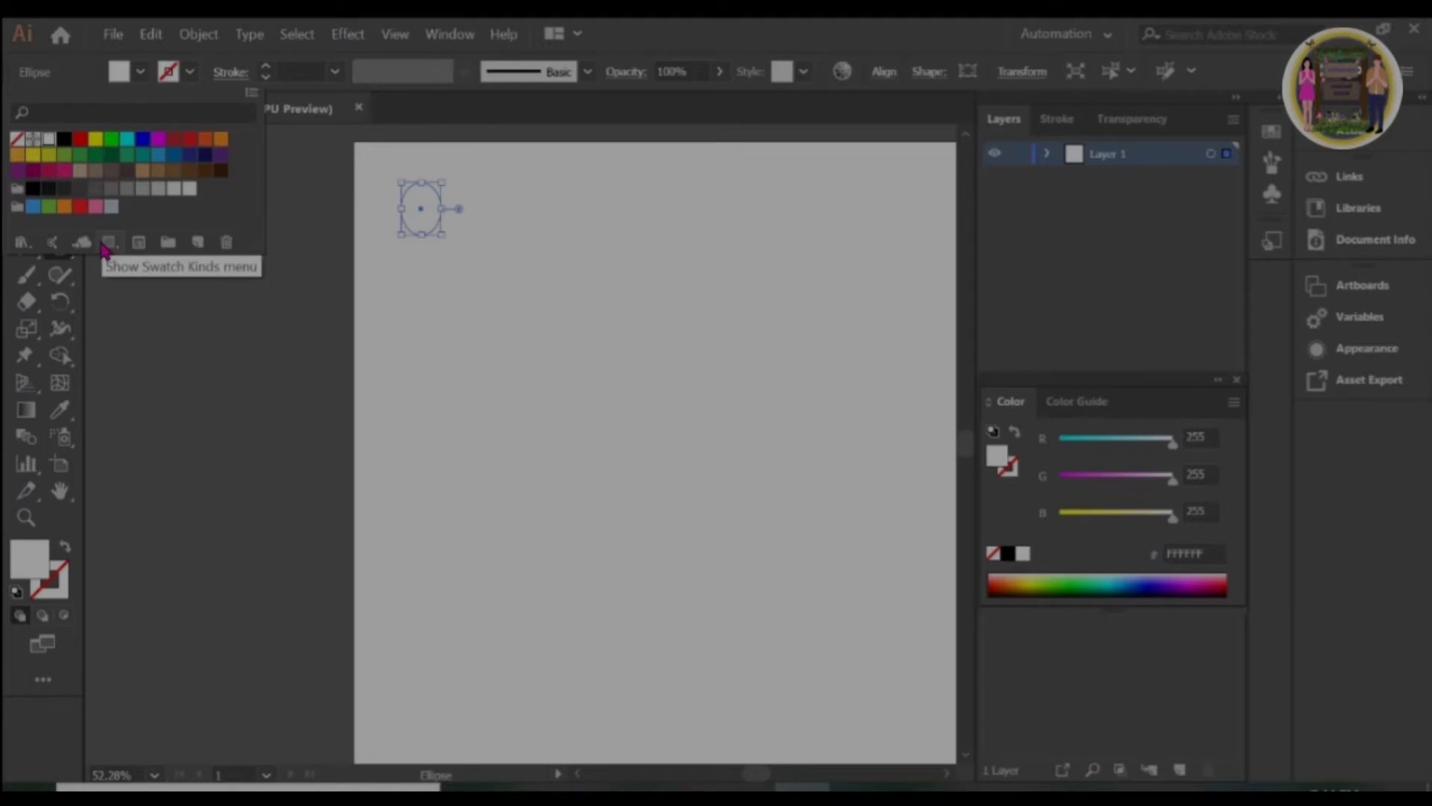
{"action": "left_click", "coordinate": [65, 172]}
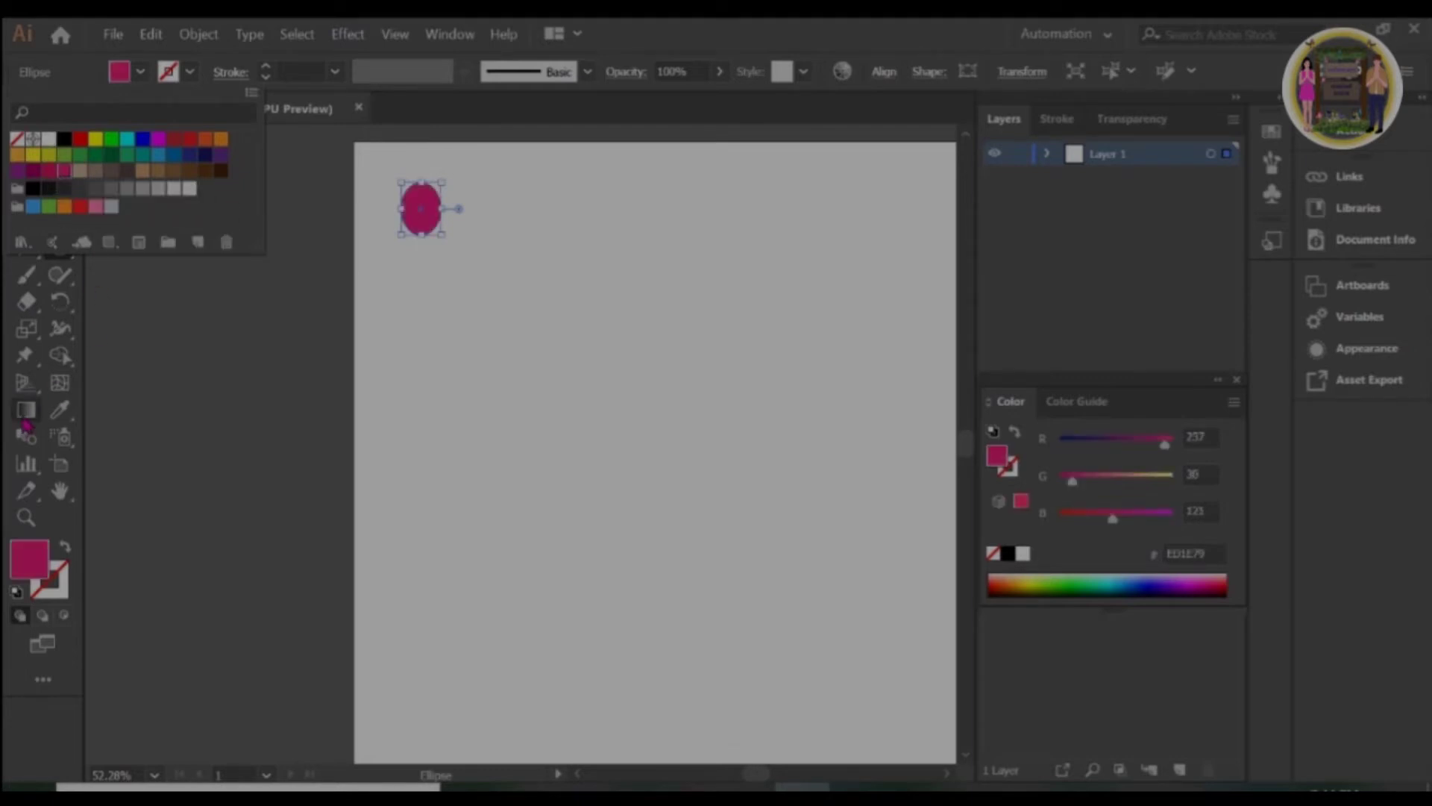
Give the ellipse a radial gradient with a purple #DE00FF outer stop moved inward.
{"action": "left_click", "coordinate": [26, 410]}
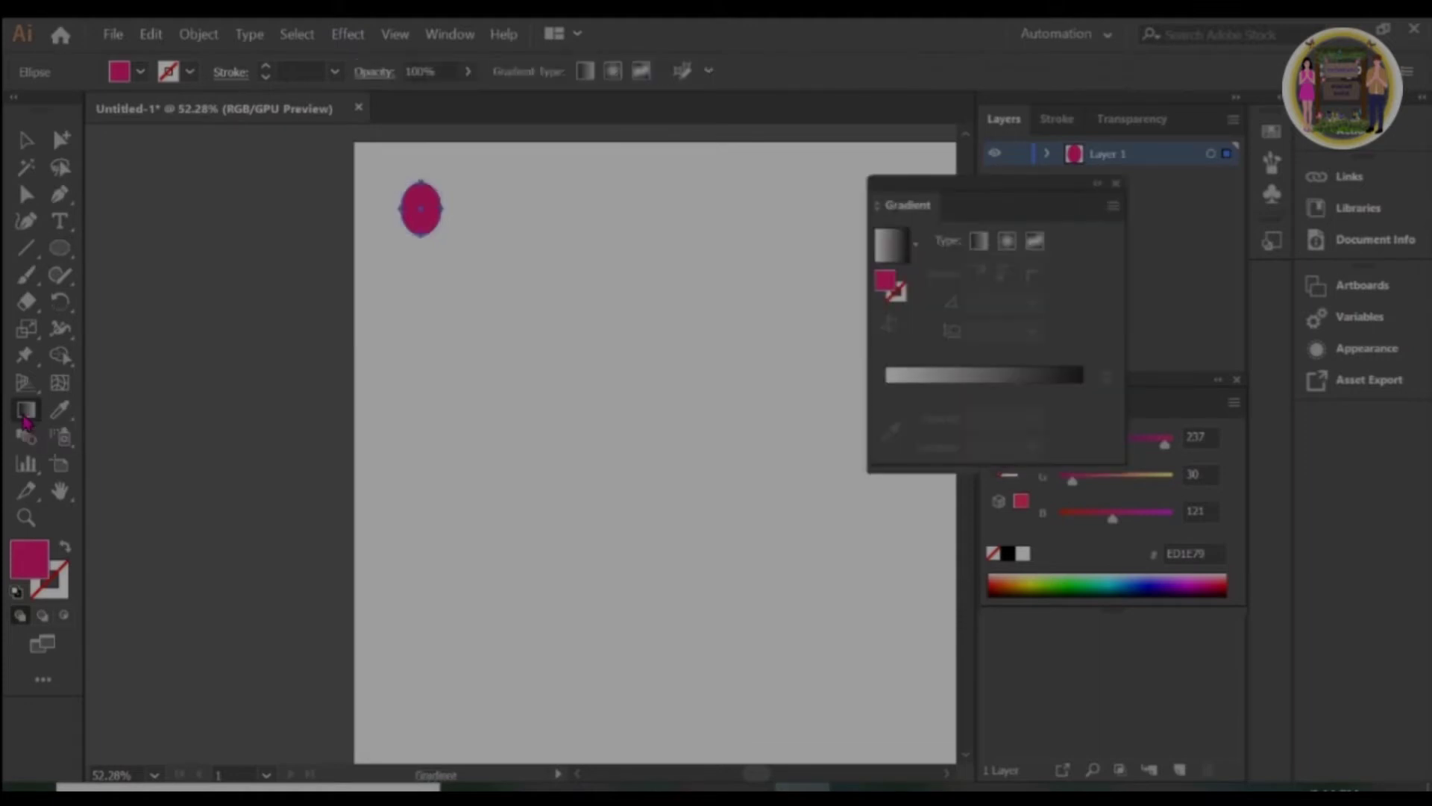
{"action": "left_click", "coordinate": [1007, 240]}
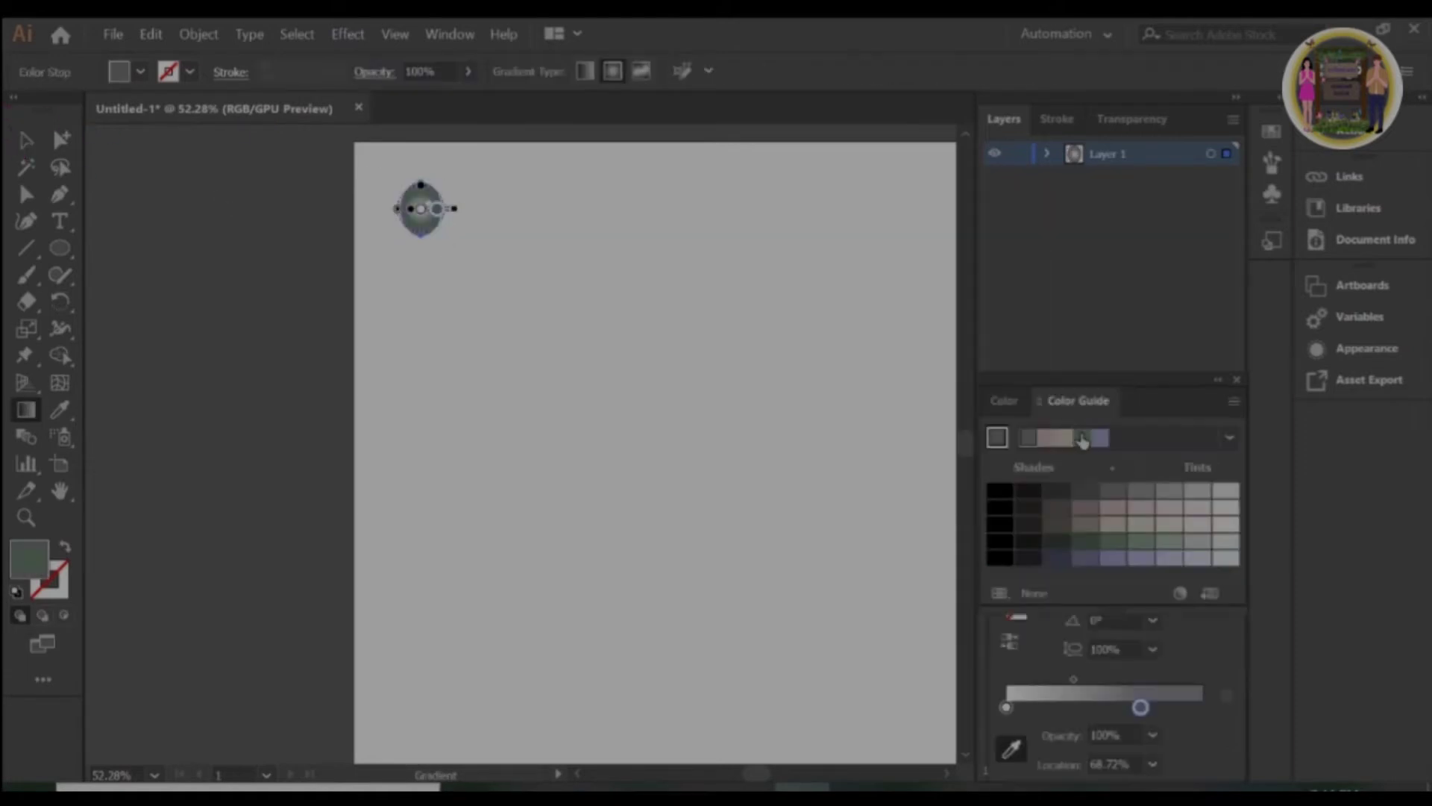
{"action": "left_click", "coordinate": [1019, 403]}
{"action": "left_click", "coordinate": [1095, 577]}
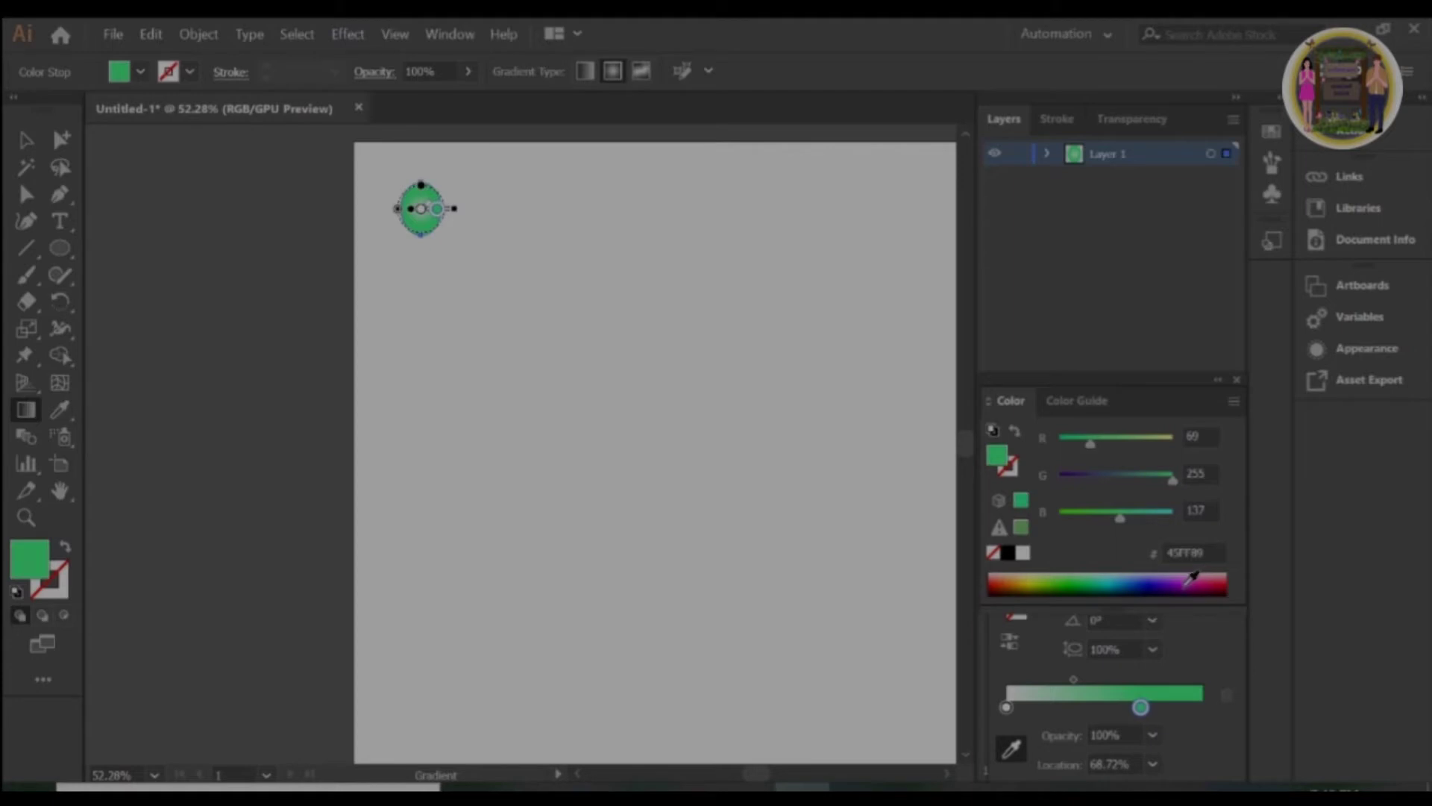
{"action": "left_click", "coordinate": [1202, 579]}
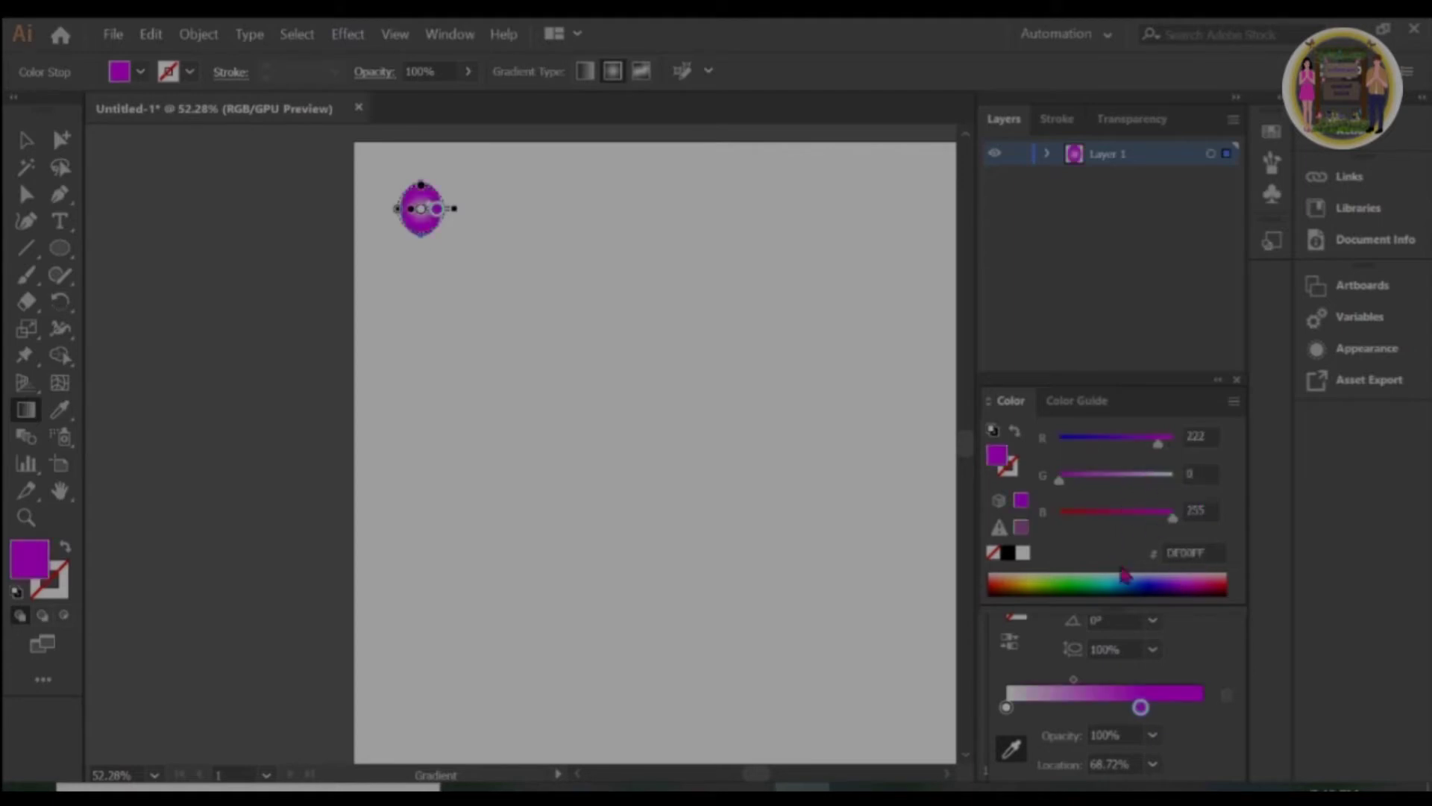
{"action": "left_click_drag", "start_coordinate": [1140, 706], "coordinate": [1125, 707]}
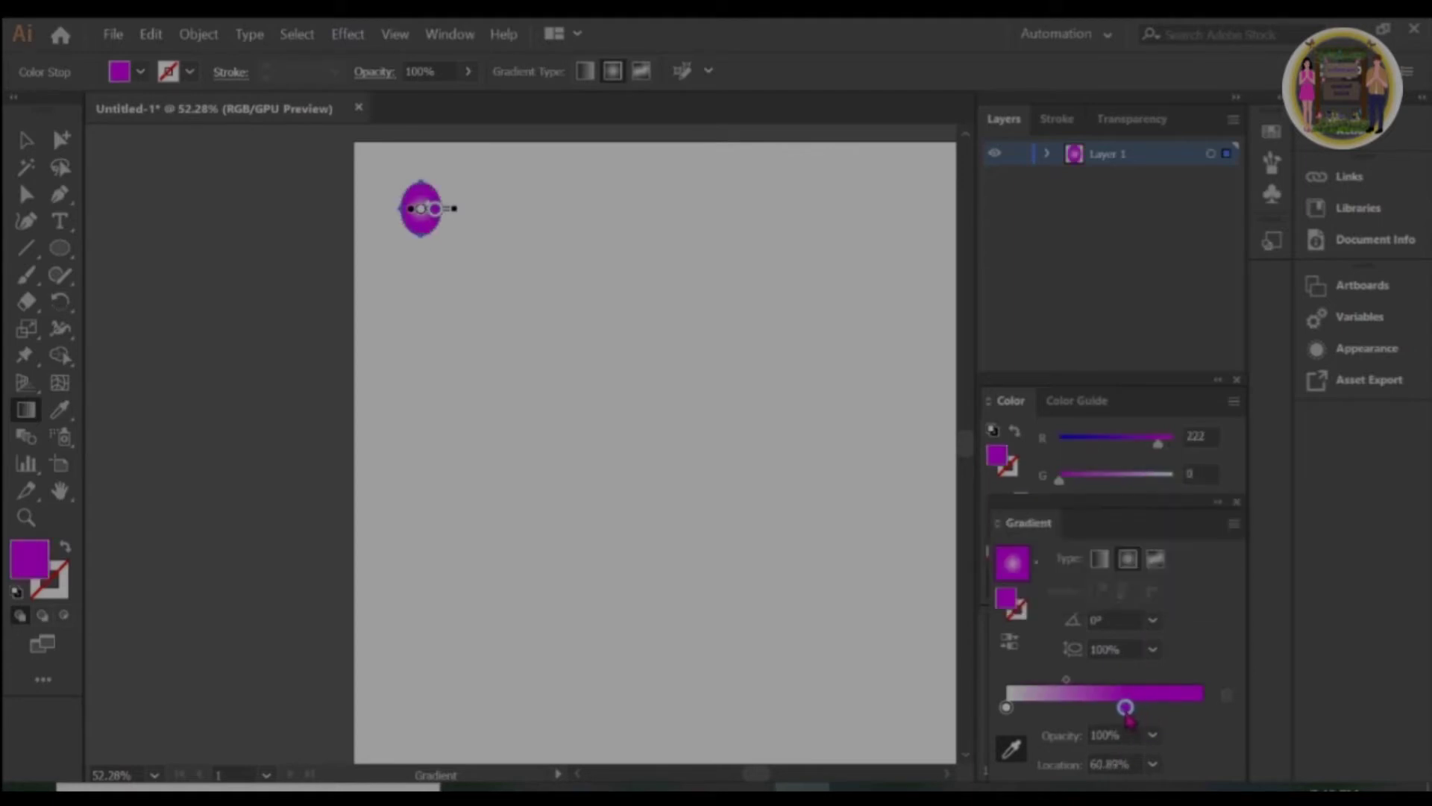
Zoom to actual size and nudge the purple gradient stop further toward the centre.
{"action": "key", "text": "ctrl+1"}
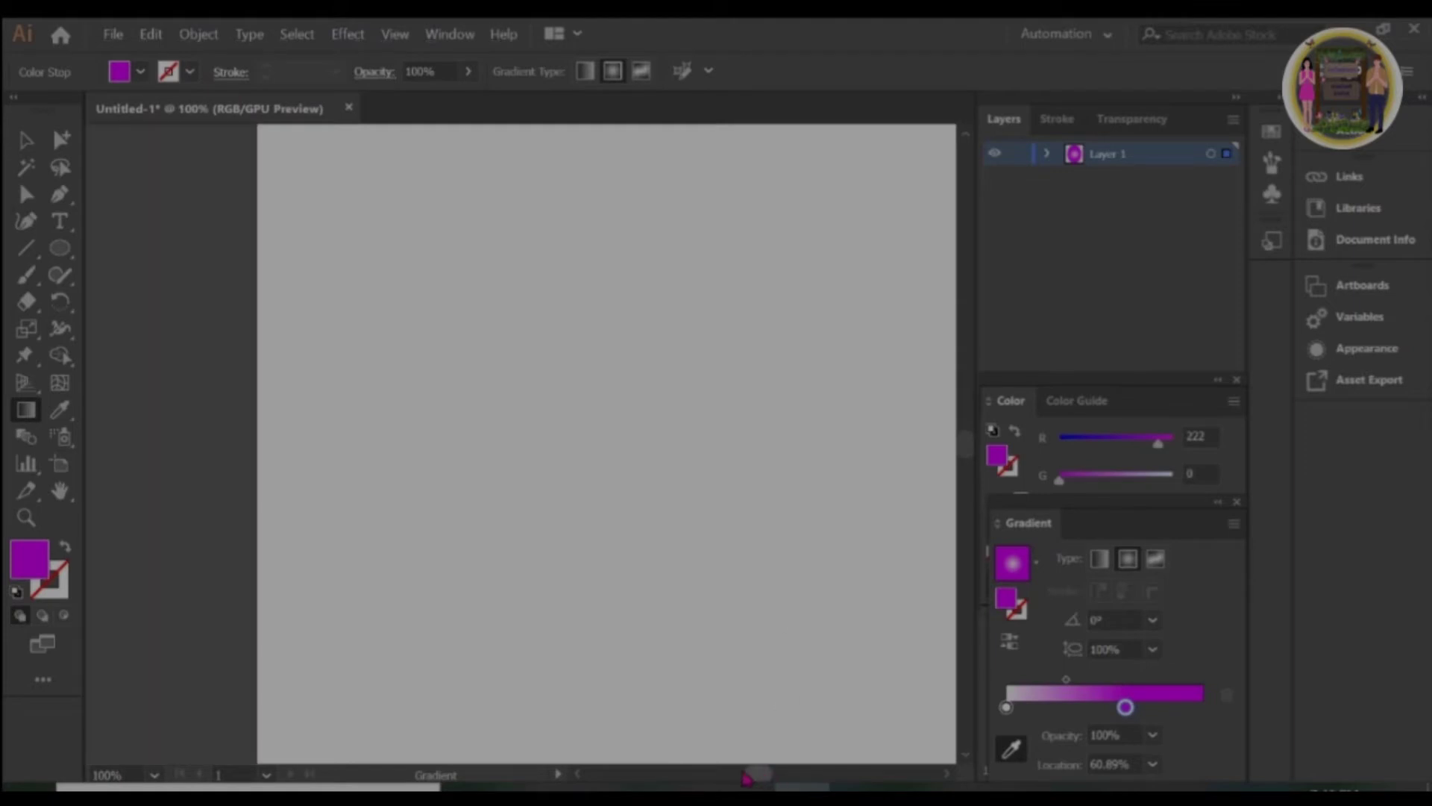
{"action": "left_click_drag", "start_coordinate": [759, 775], "coordinate": [750, 775]}
{"action": "scroll", "coordinate": [699, 602], "scroll_direction": "up", "scroll_amount": 3}
{"action": "scroll", "coordinate": [699, 602], "scroll_direction": "up", "scroll_amount": 2}
{"action": "mouse_move", "coordinate": [447, 391]}
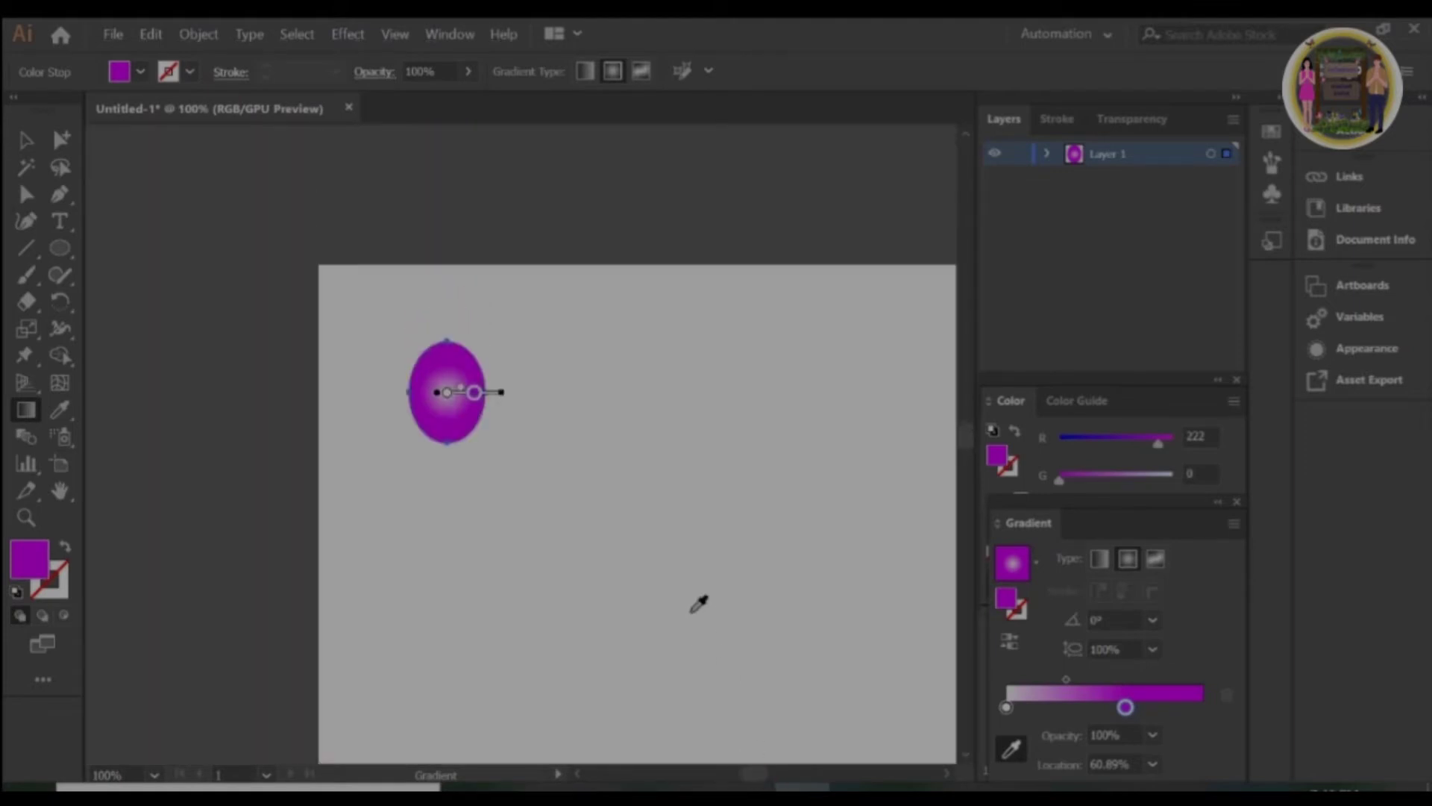
{"action": "mouse_move", "coordinate": [1125, 707]}
{"action": "left_mouse_down"}
{"action": "mouse_move", "coordinate": [1069, 707]}
{"action": "mouse_move", "coordinate": [1113, 708]}
{"action": "left_mouse_up"}
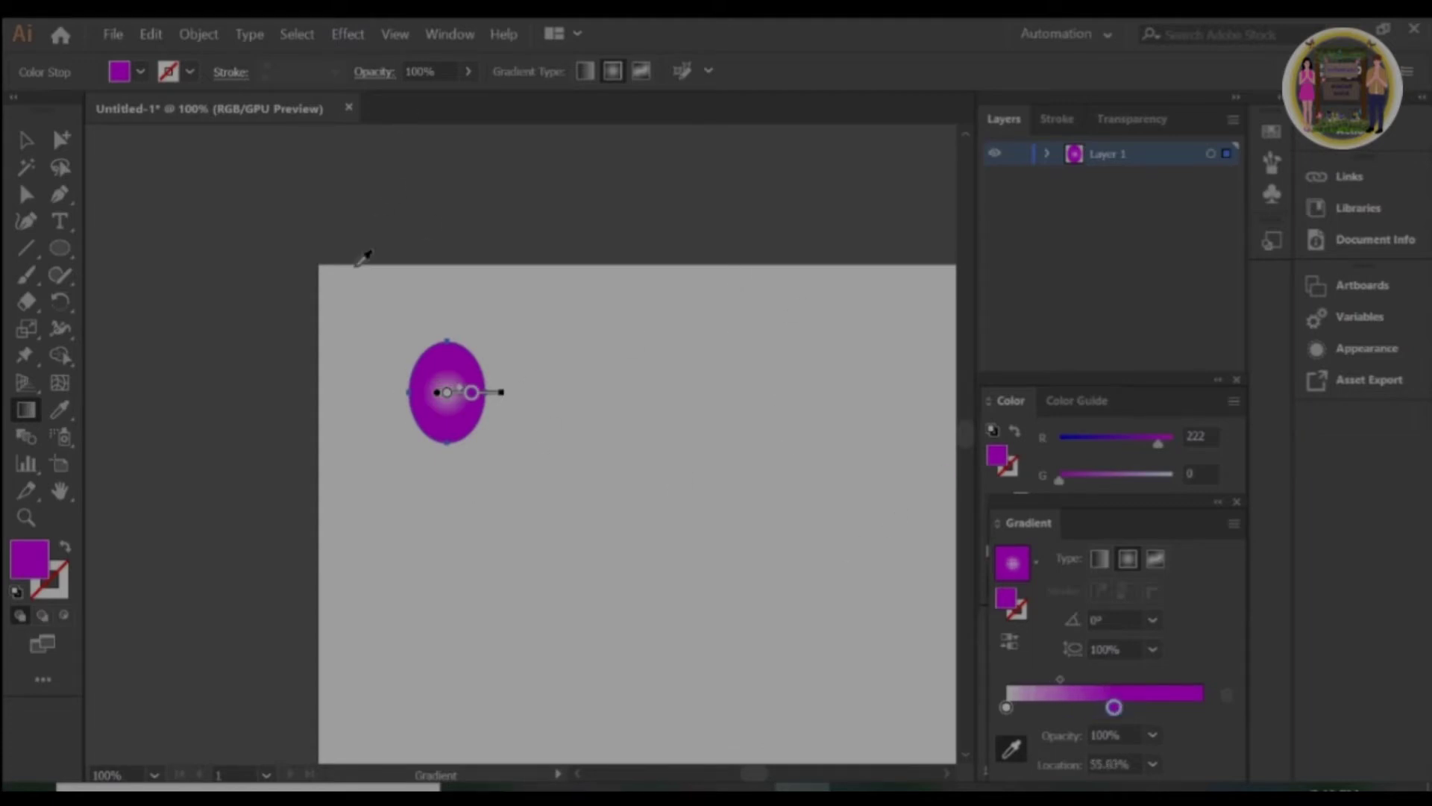
{"action": "key", "text": "v"}
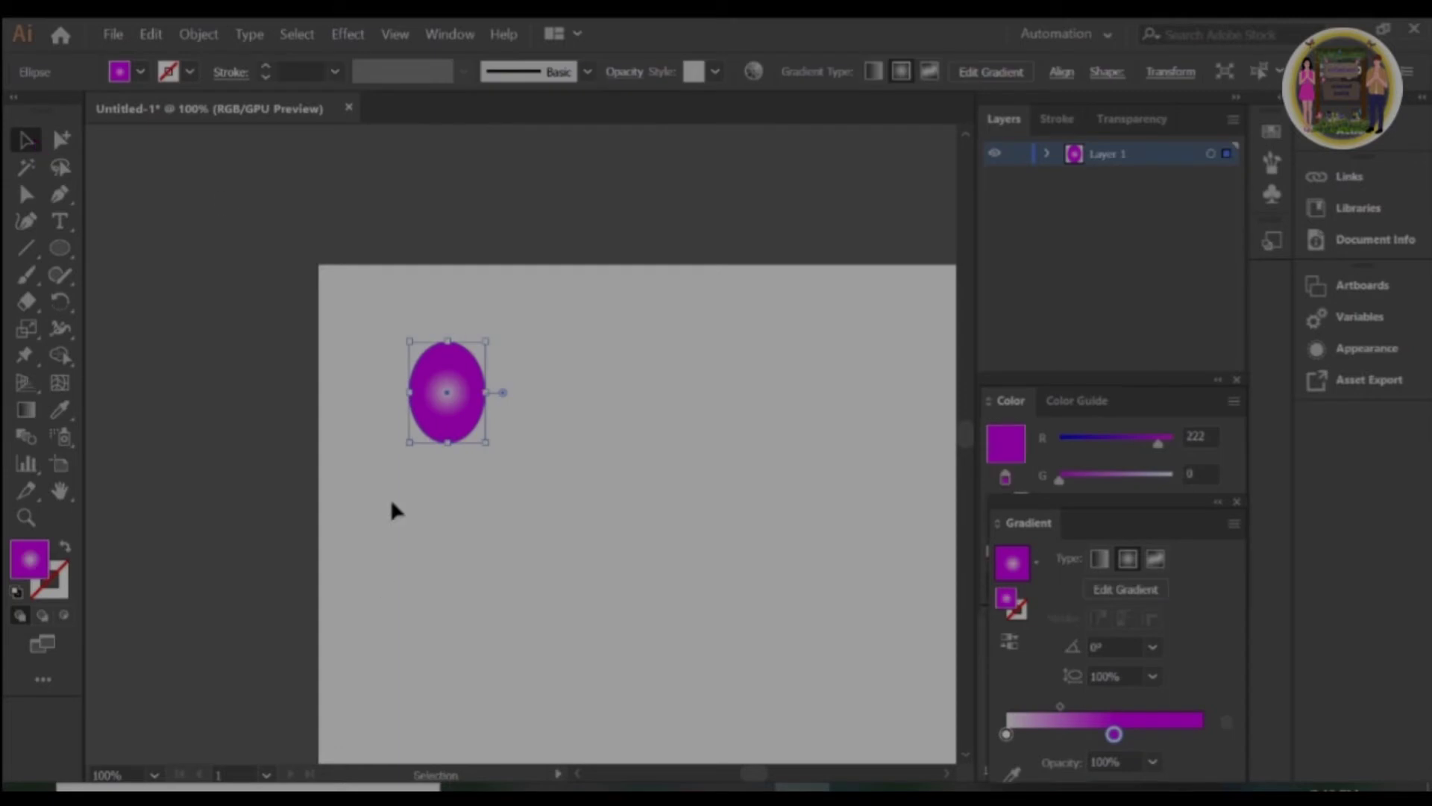
{"action": "scroll", "coordinate": [653, 520], "scroll_direction": "down", "scroll_amount": 1}
{"action": "scroll", "coordinate": [653, 521], "scroll_direction": "down", "scroll_amount": 1}
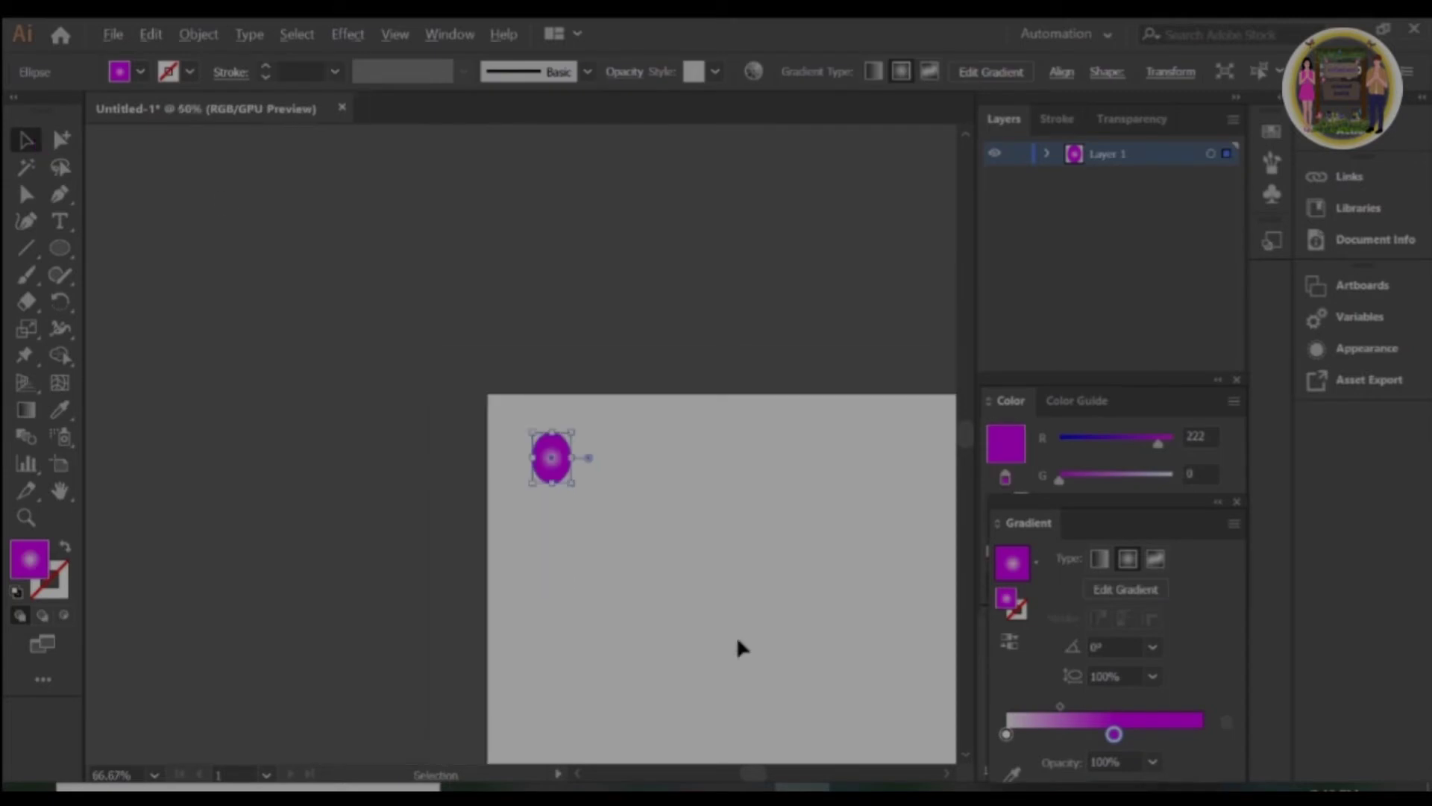
Drag the red heart PNG from the desktop's Sticke folder onto the canvas.
{"action": "left_click_drag", "start_coordinate": [1134, 23], "coordinate": [1144, 100]}
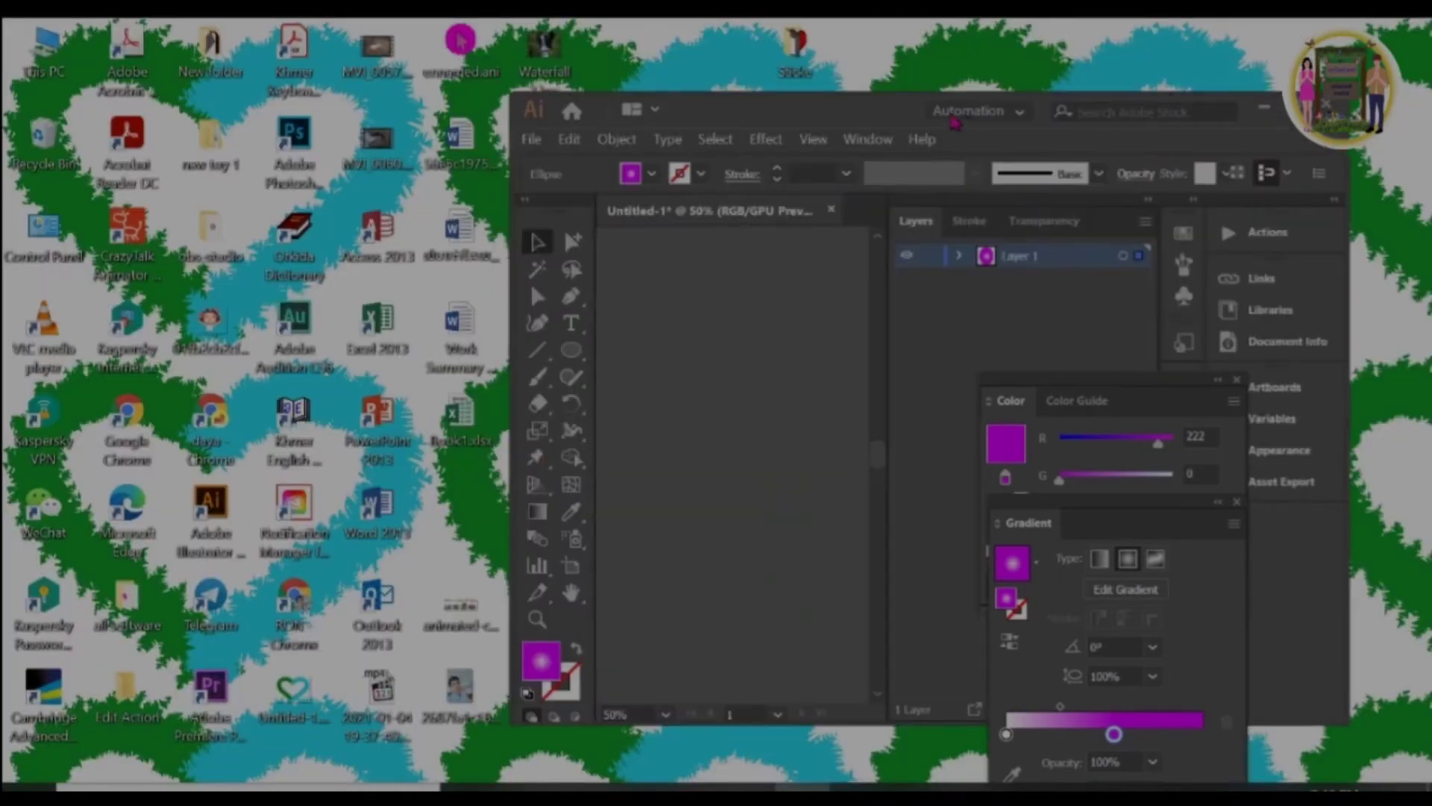
{"action": "double_click", "coordinate": [792, 46]}
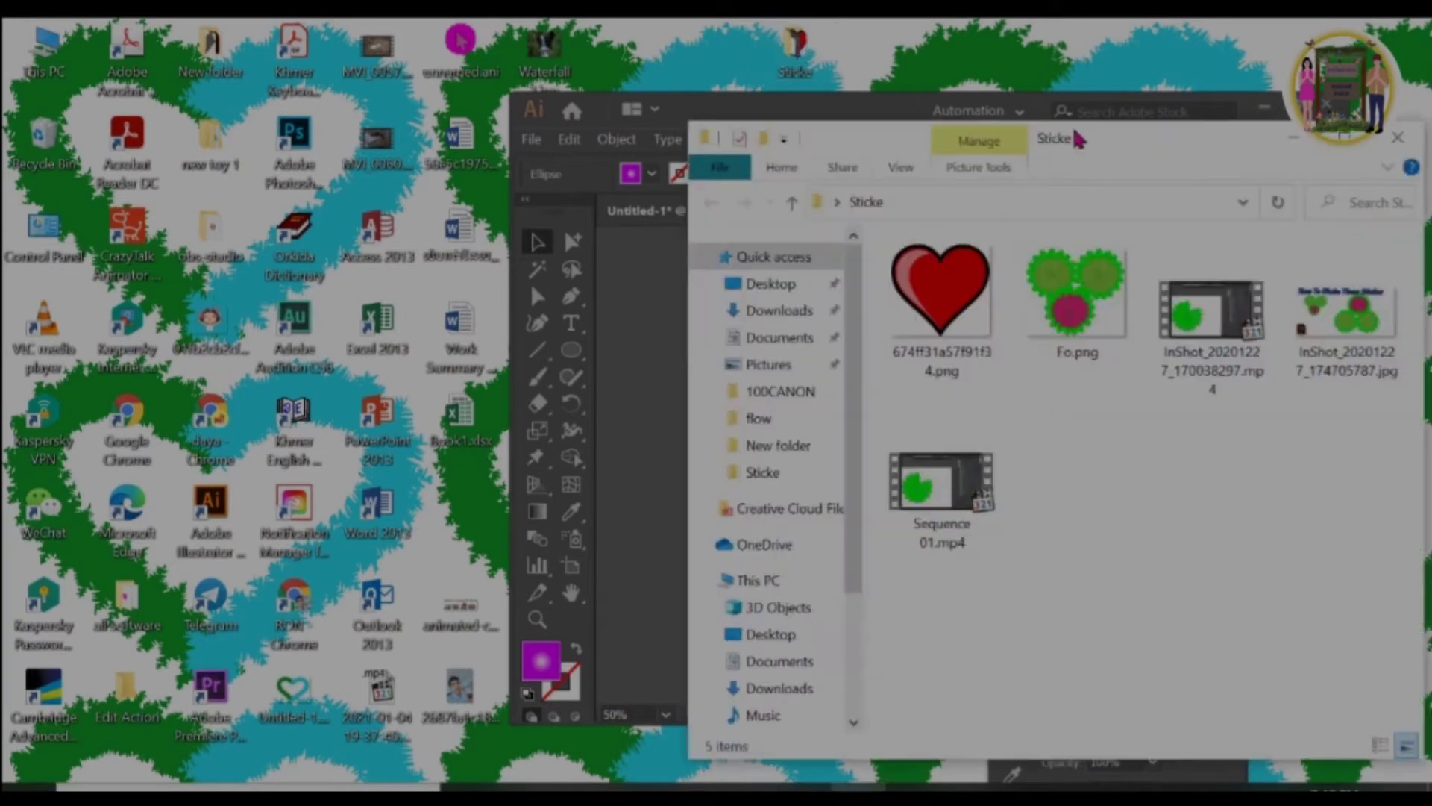
{"action": "left_click_drag", "start_coordinate": [1138, 143], "coordinate": [408, 116]}
{"action": "left_click_drag", "start_coordinate": [211, 276], "coordinate": [772, 410]}
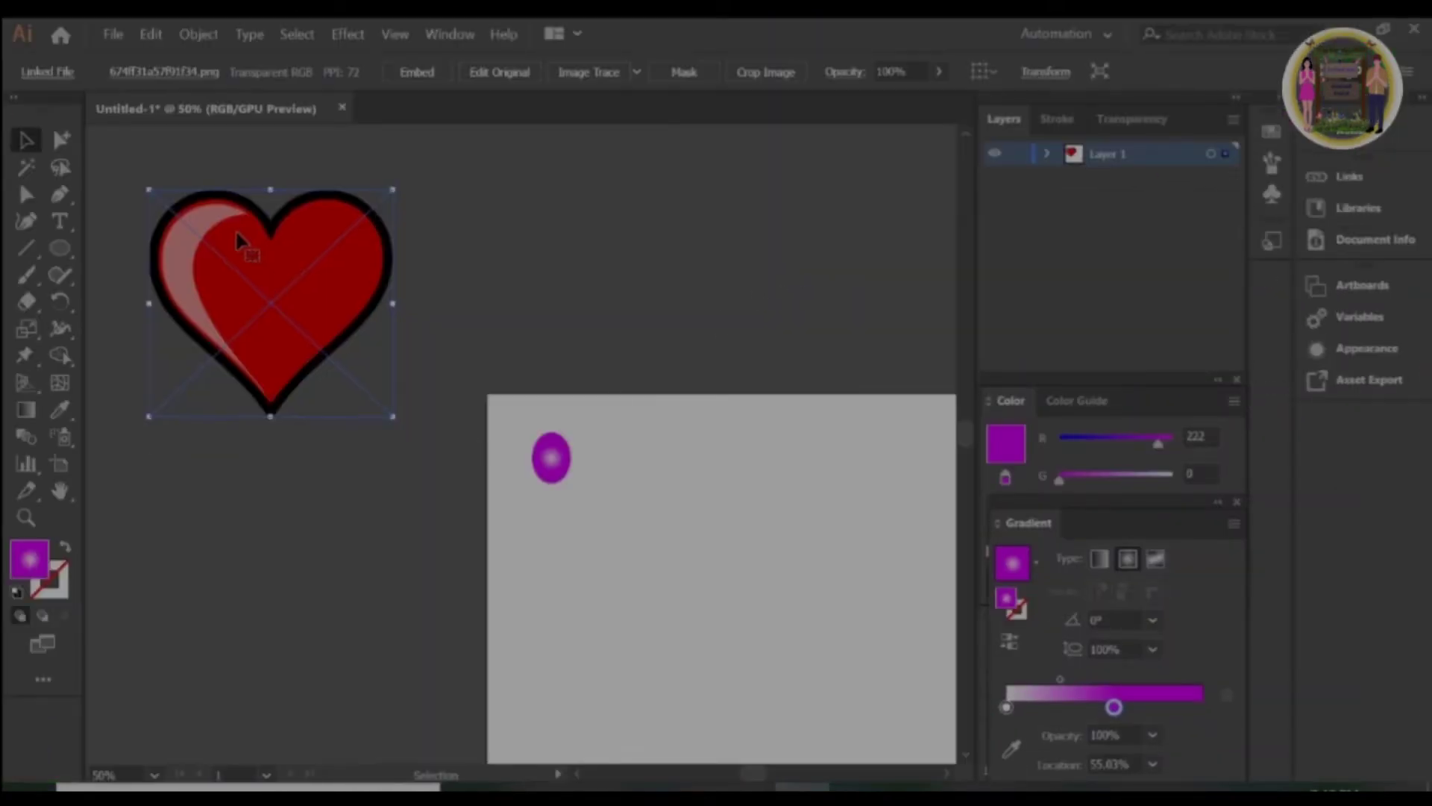
Position the heart image on the artboard's lower right and choose the Curvature Tool.
{"action": "left_click_drag", "start_coordinate": [236, 229], "coordinate": [783, 545]}
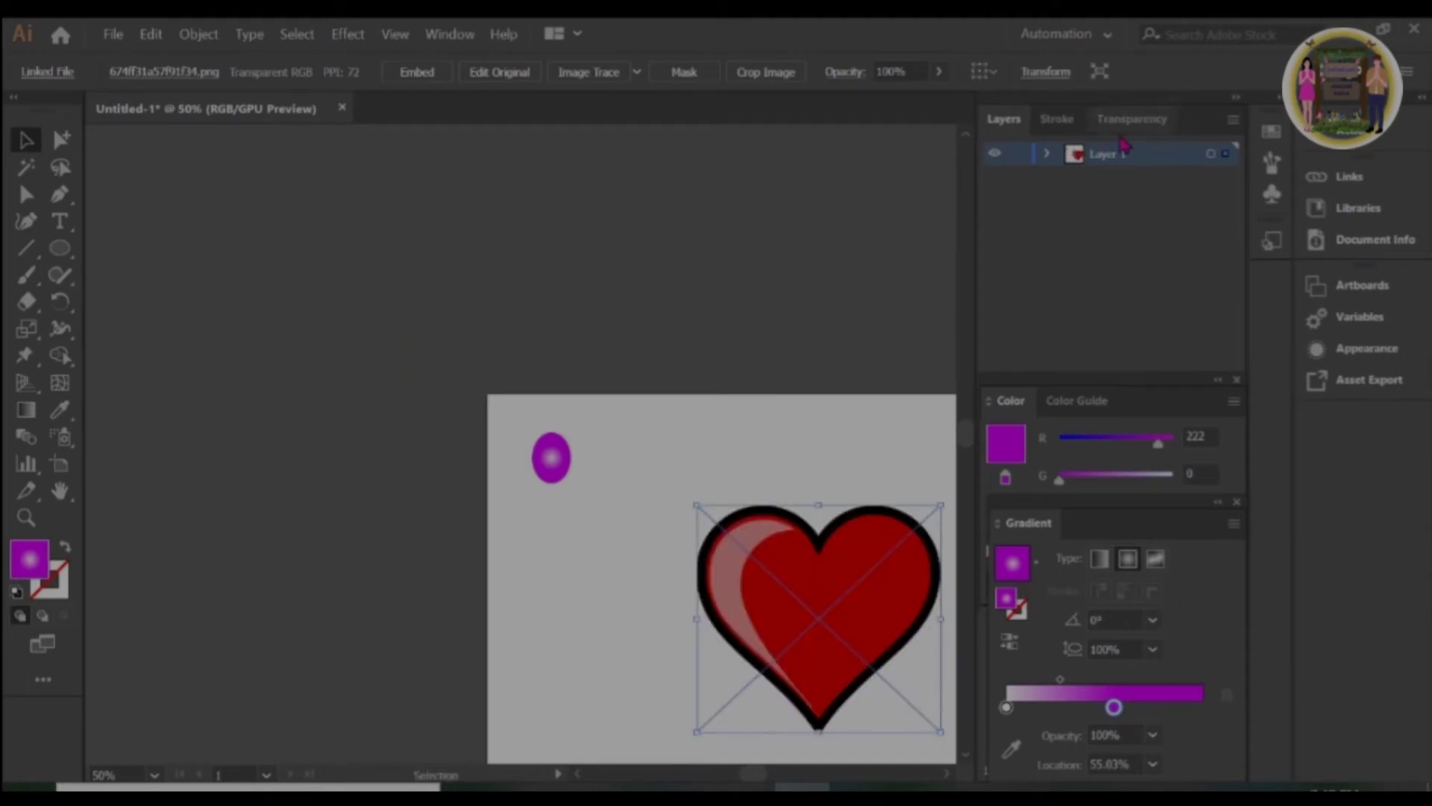
{"action": "scroll", "coordinate": [882, 384], "scroll_direction": "down", "scroll_amount": 1}
{"action": "scroll", "coordinate": [826, 418], "scroll_direction": "up", "scroll_amount": 2}
{"action": "left_click_drag", "start_coordinate": [754, 775], "coordinate": [754, 780]}
{"action": "scroll", "coordinate": [697, 652], "scroll_direction": "down", "scroll_amount": 3}
{"action": "scroll", "coordinate": [669, 543], "scroll_direction": "down", "scroll_amount": 3}
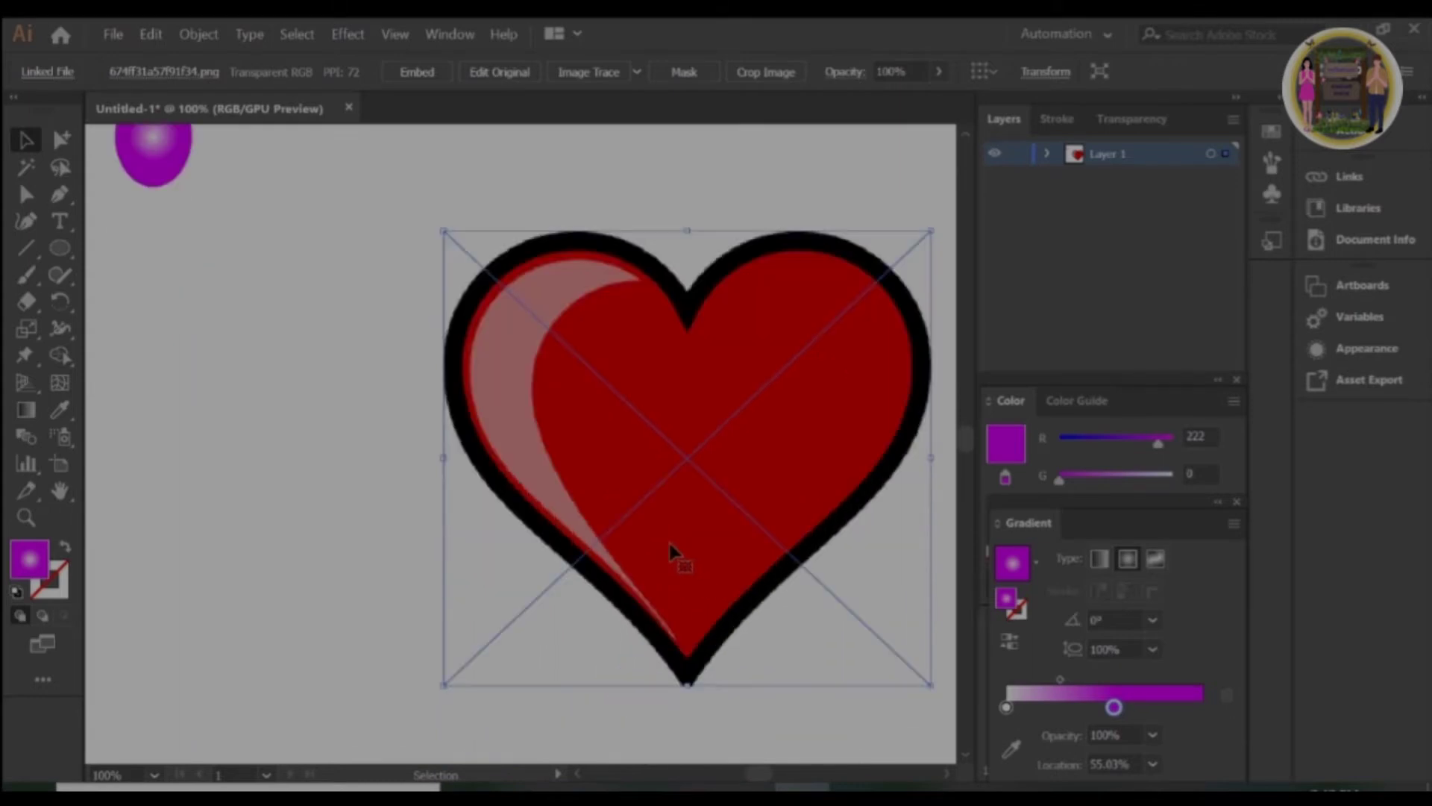
{"action": "scroll", "coordinate": [669, 544], "scroll_direction": "down", "scroll_amount": 2}
{"action": "left_click", "coordinate": [26, 220]}
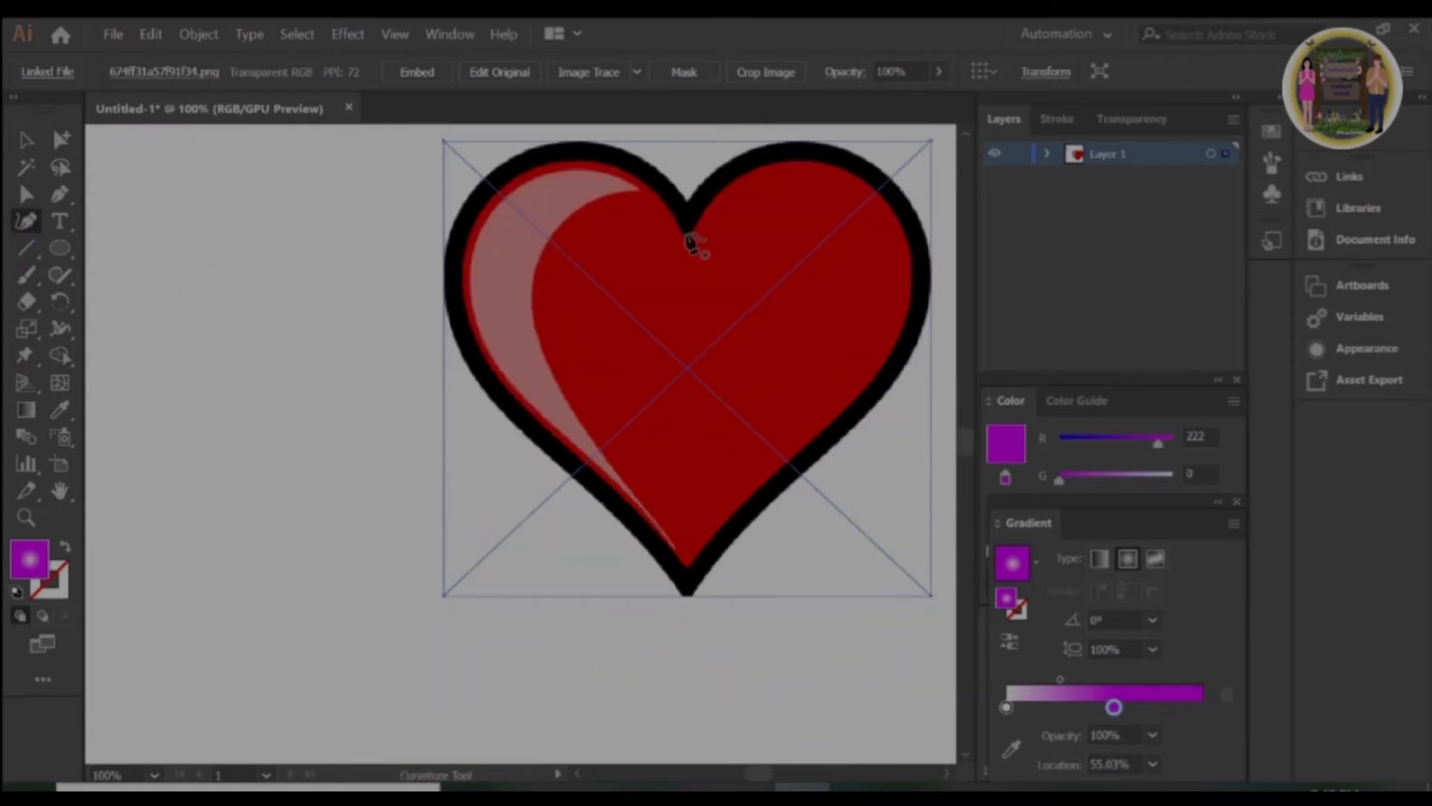
Trace the heart's left edge with curvature points from the top notch to the bottom tip.
{"action": "left_click", "coordinate": [688, 239]}
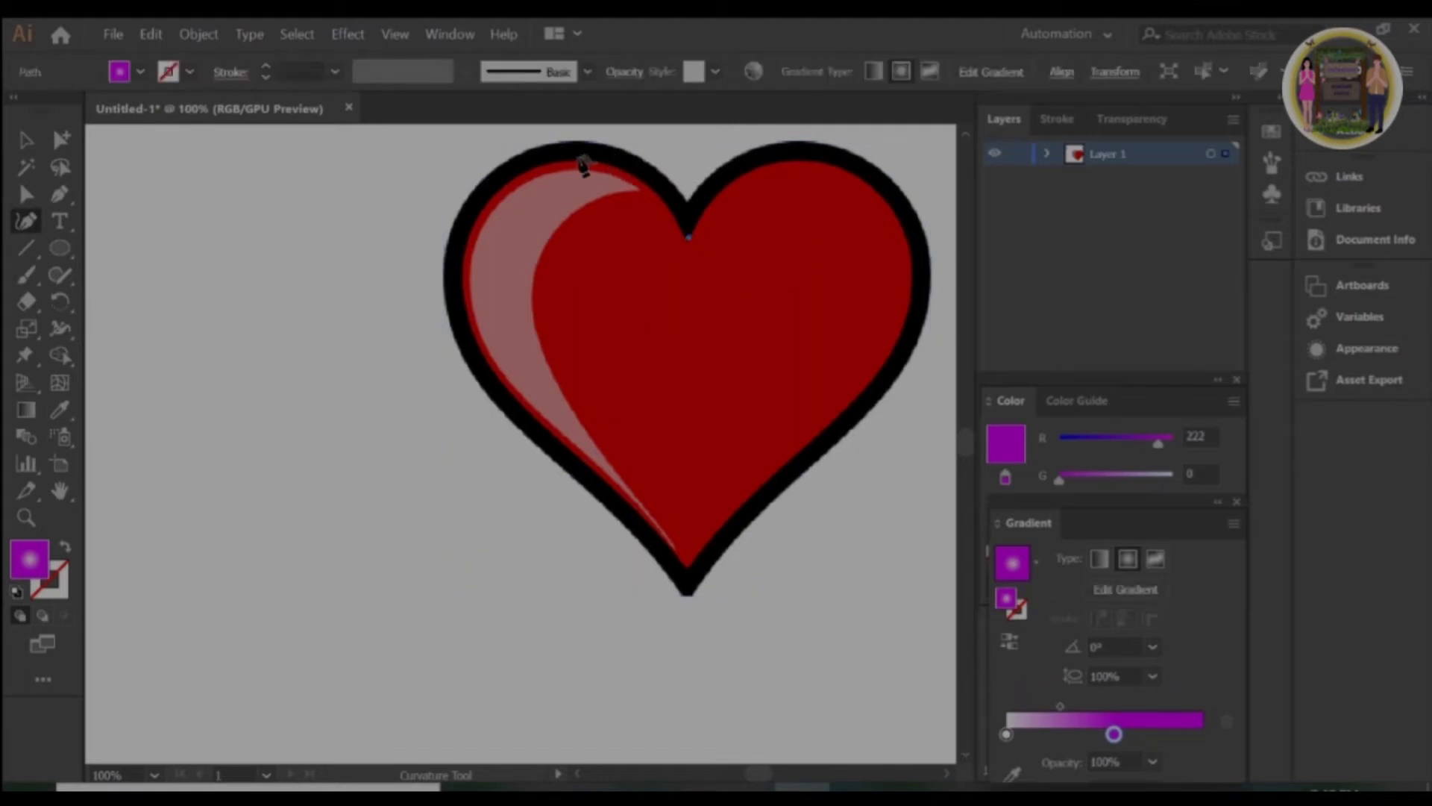
{"action": "left_click", "coordinate": [558, 158]}
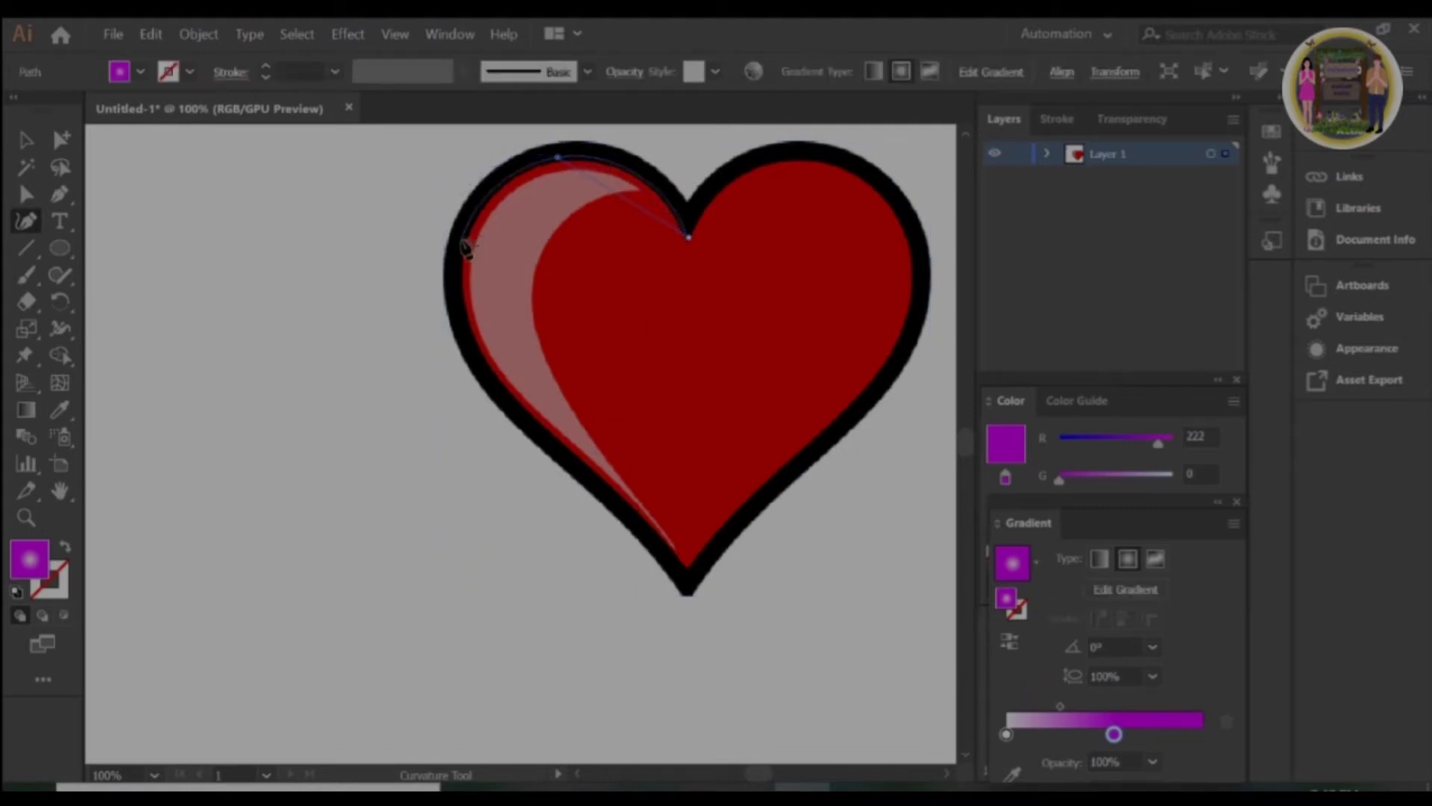
{"action": "left_click", "coordinate": [463, 259]}
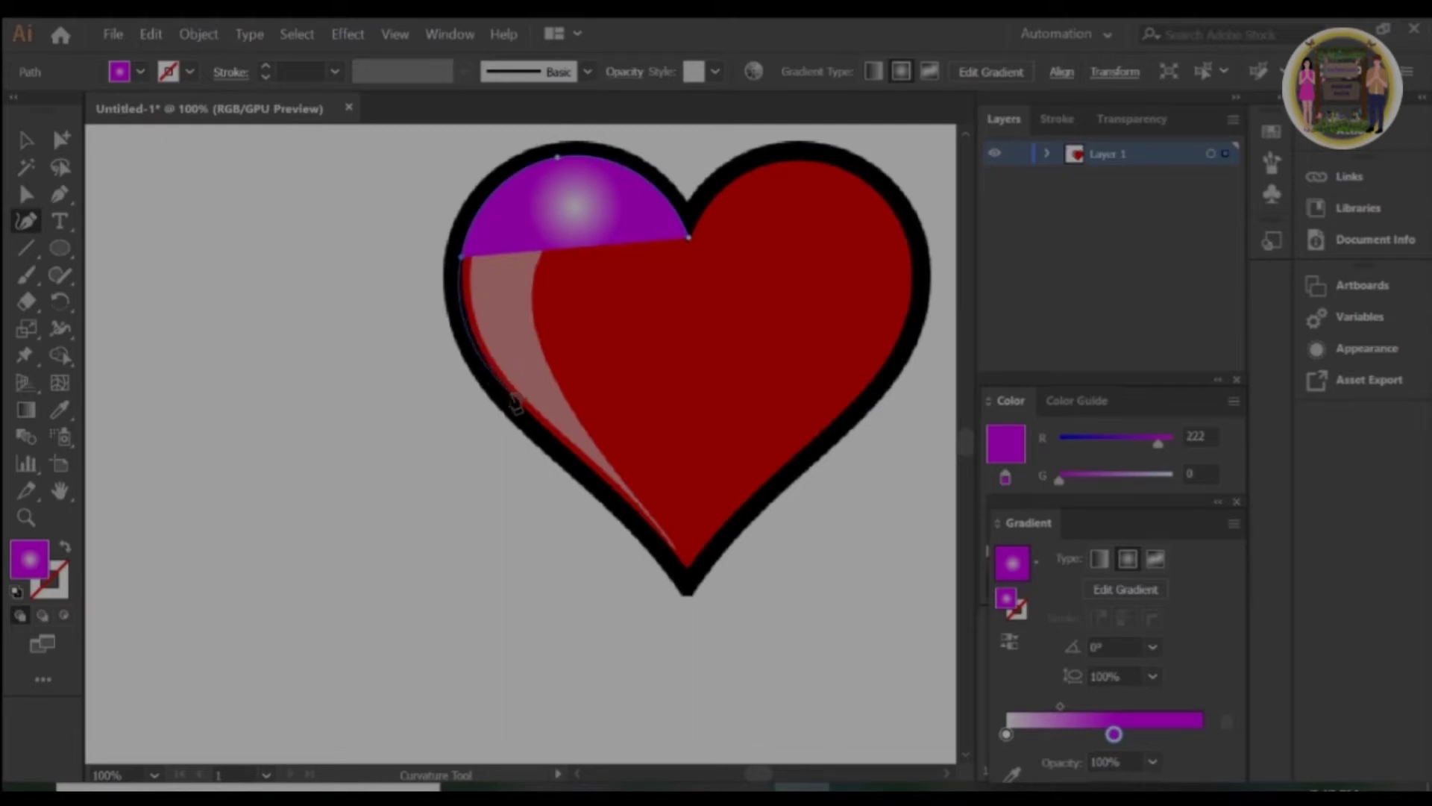
{"action": "left_click", "coordinate": [515, 396]}
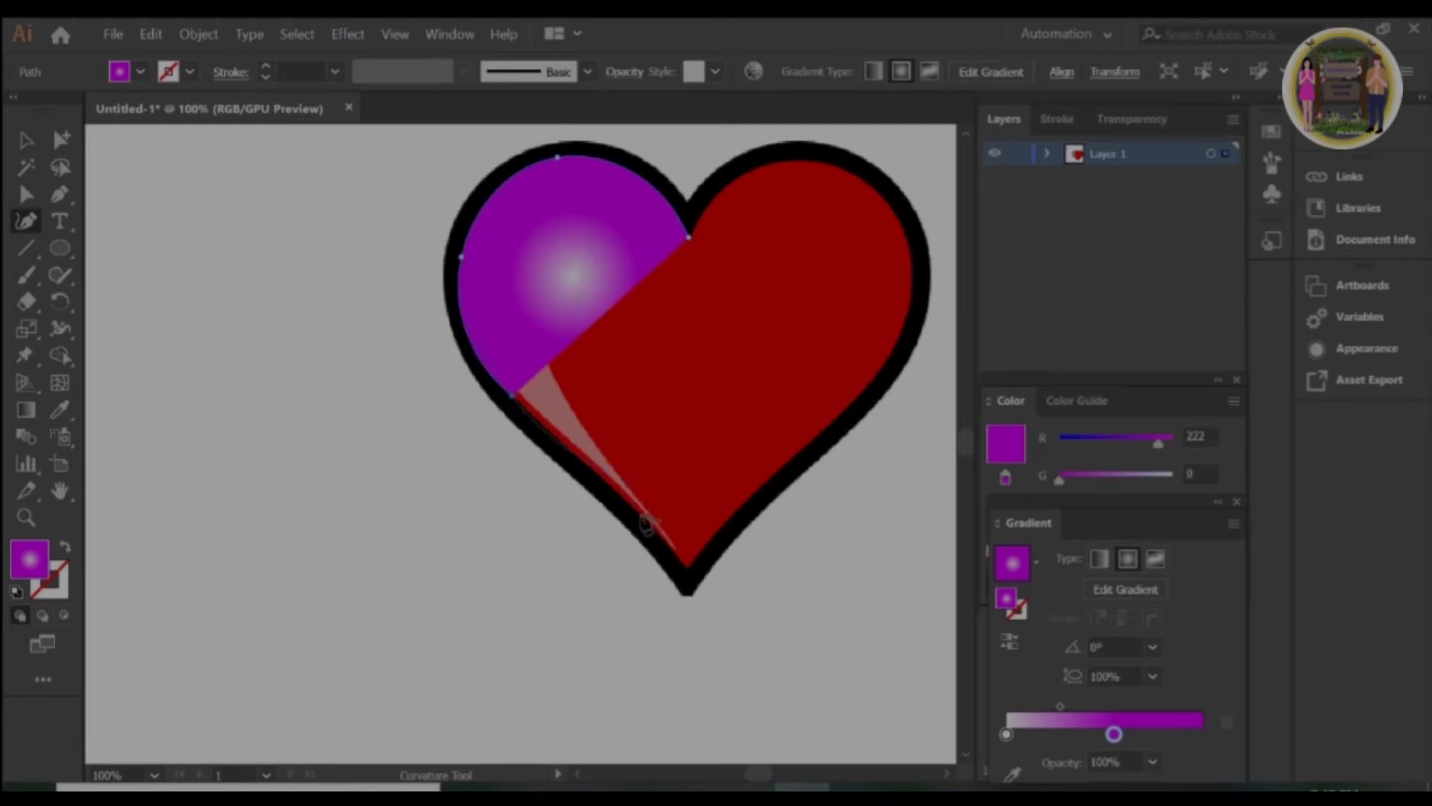
{"action": "left_click", "coordinate": [597, 470]}
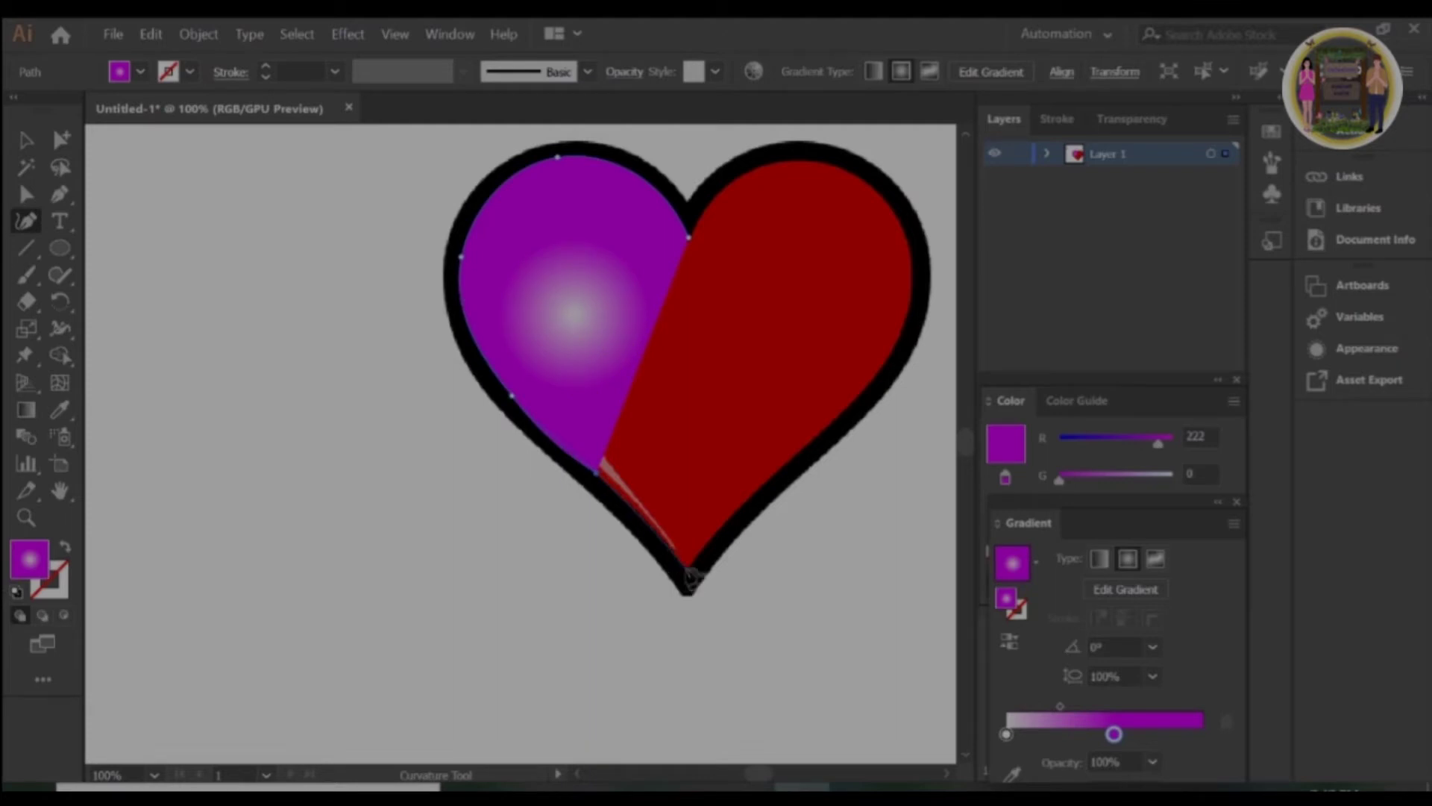
{"action": "left_click", "coordinate": [687, 571]}
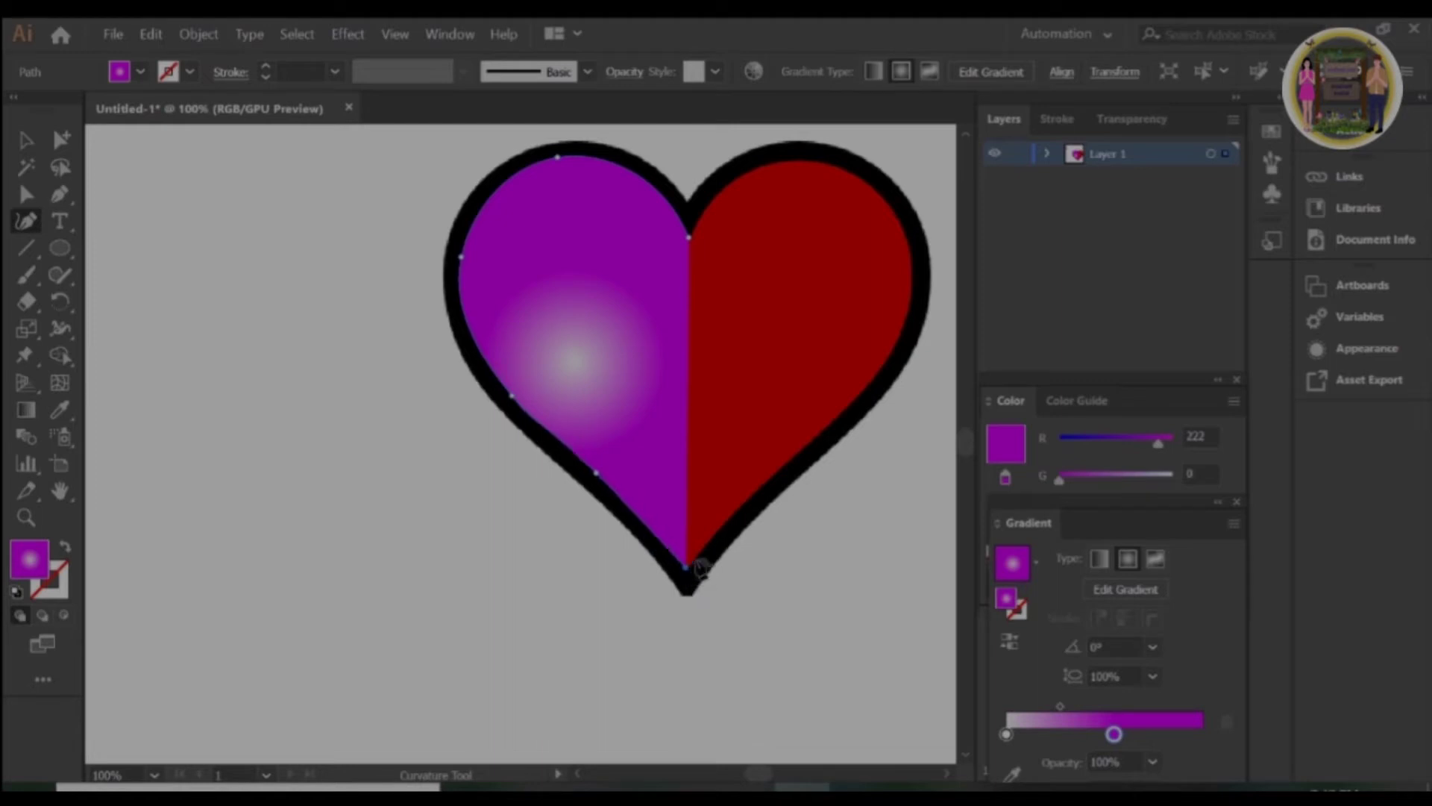
Trace up the heart's right edge and close the gradient-filled path at the top notch.
{"action": "left_click", "coordinate": [769, 475]}
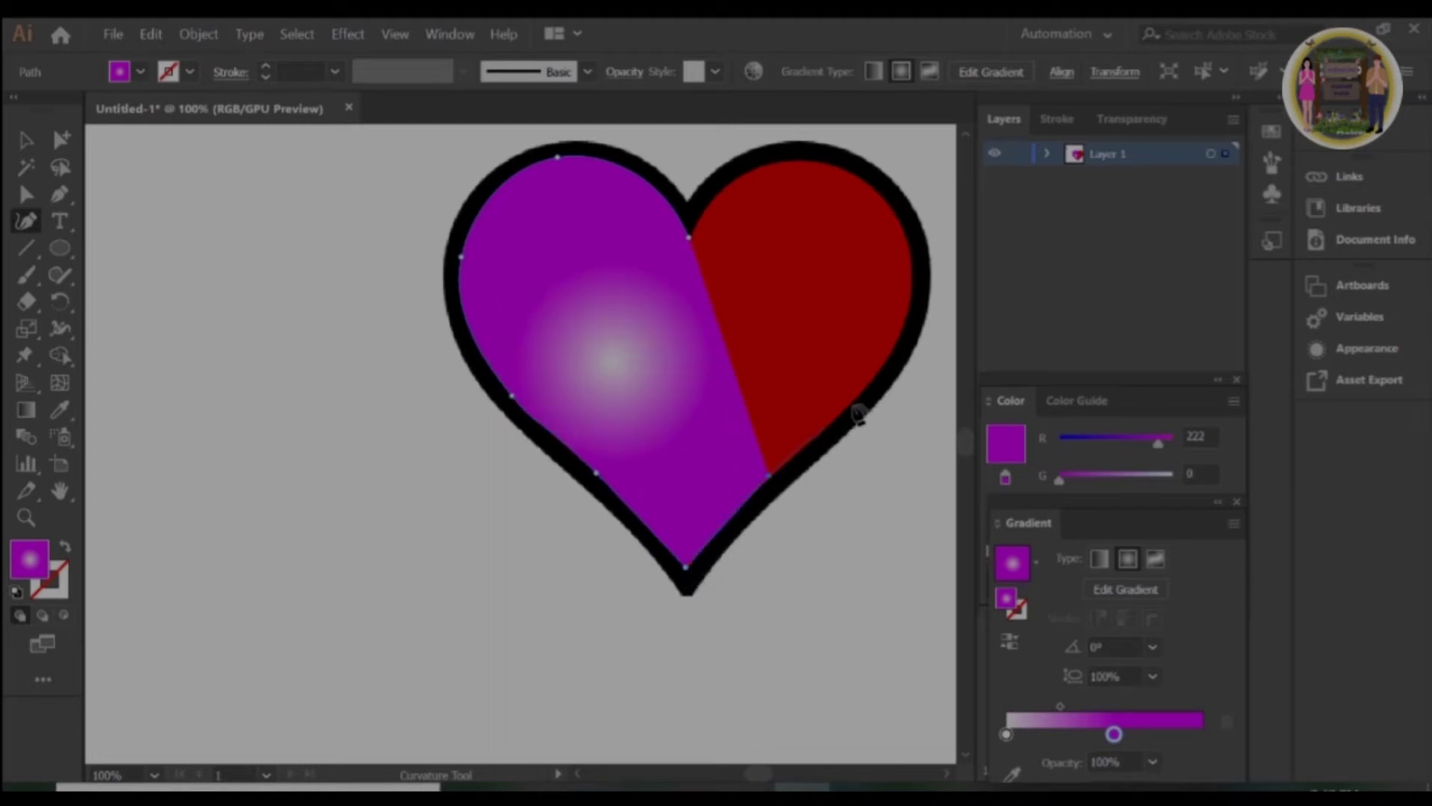
{"action": "left_click", "coordinate": [864, 393]}
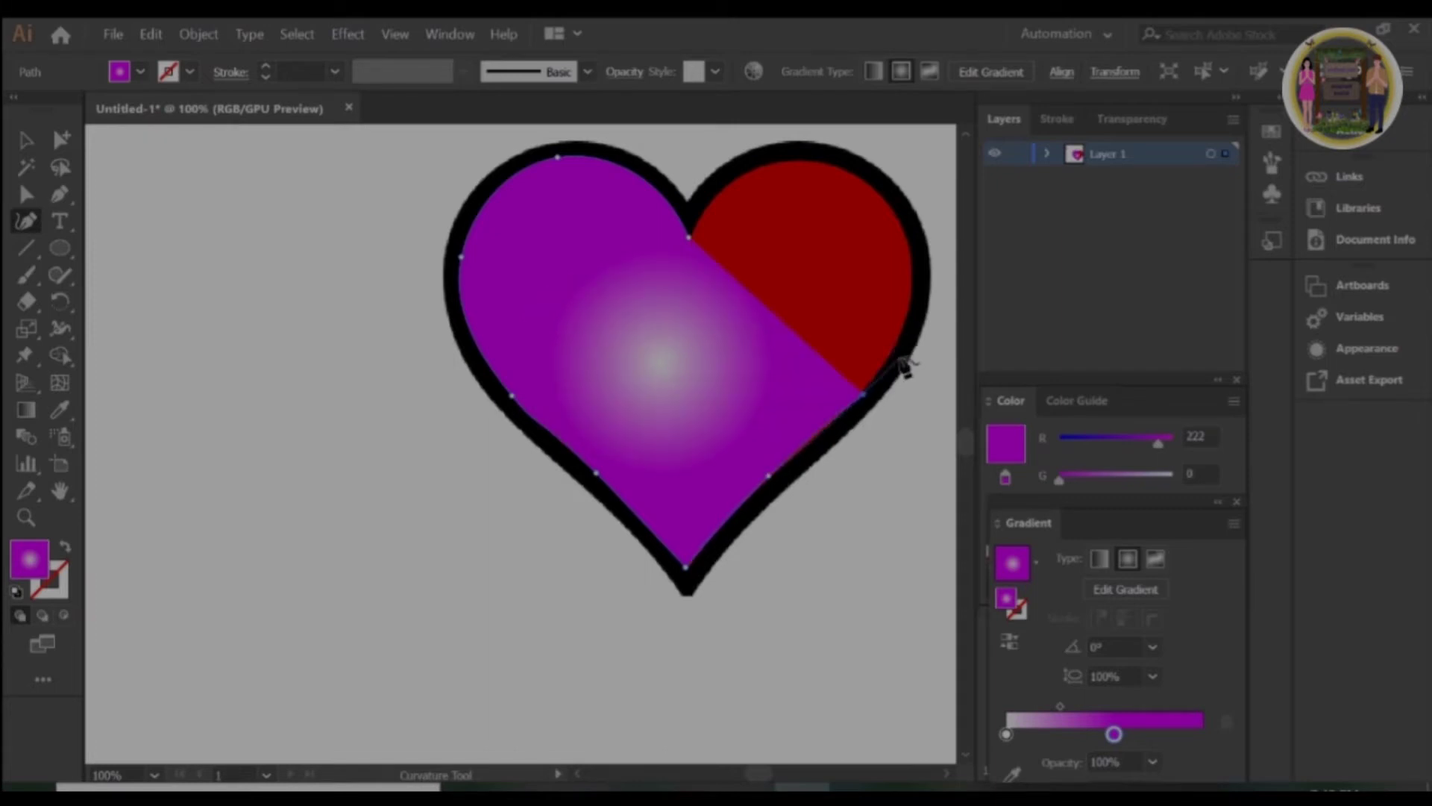
{"action": "left_click", "coordinate": [894, 351]}
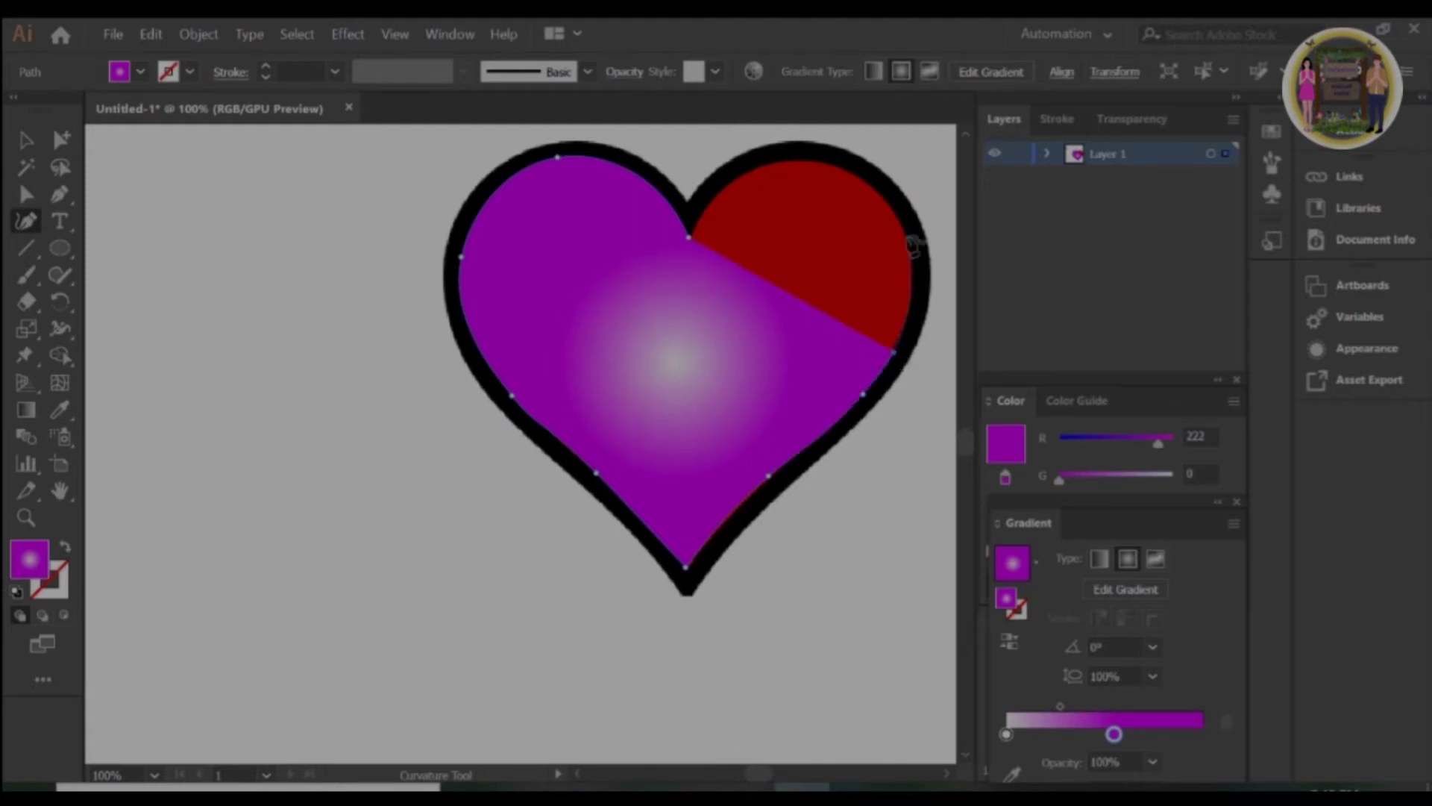
{"action": "left_click", "coordinate": [898, 234]}
{"action": "left_click", "coordinate": [828, 163]}
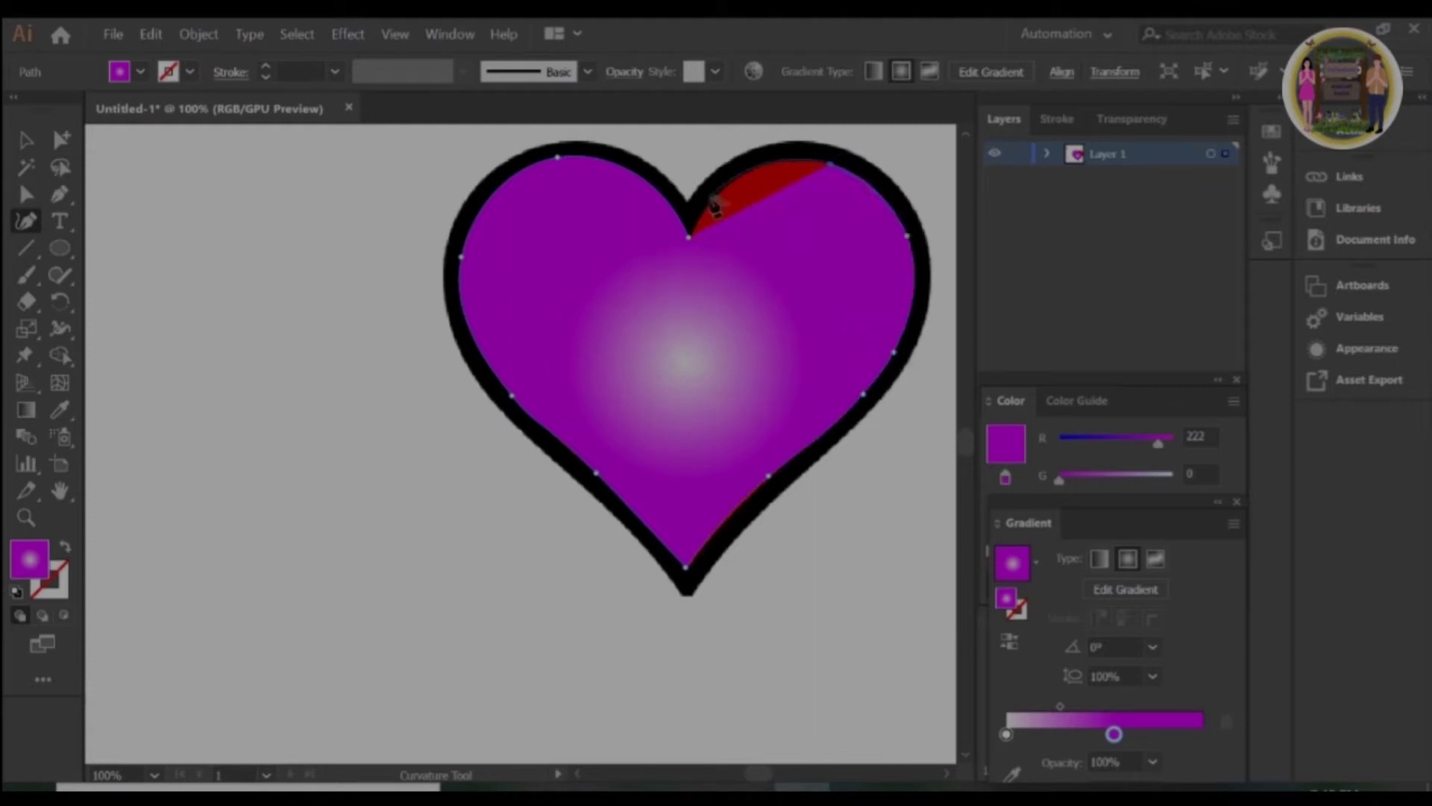
{"action": "left_click", "coordinate": [715, 198]}
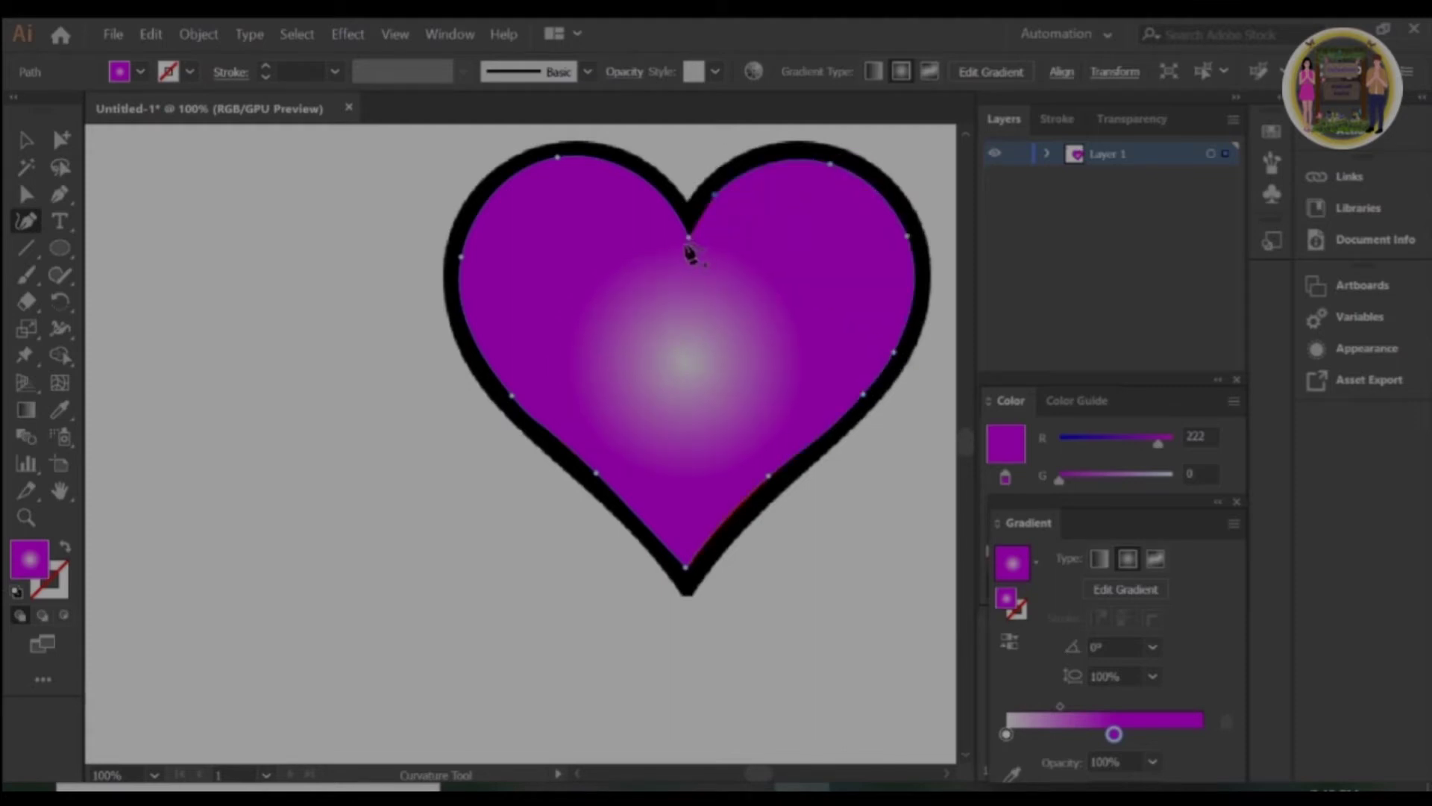
{"action": "scroll", "coordinate": [691, 258], "scroll_direction": "up", "scroll_amount": 1}
{"action": "scroll", "coordinate": [691, 253], "scroll_direction": "up", "scroll_amount": 2}
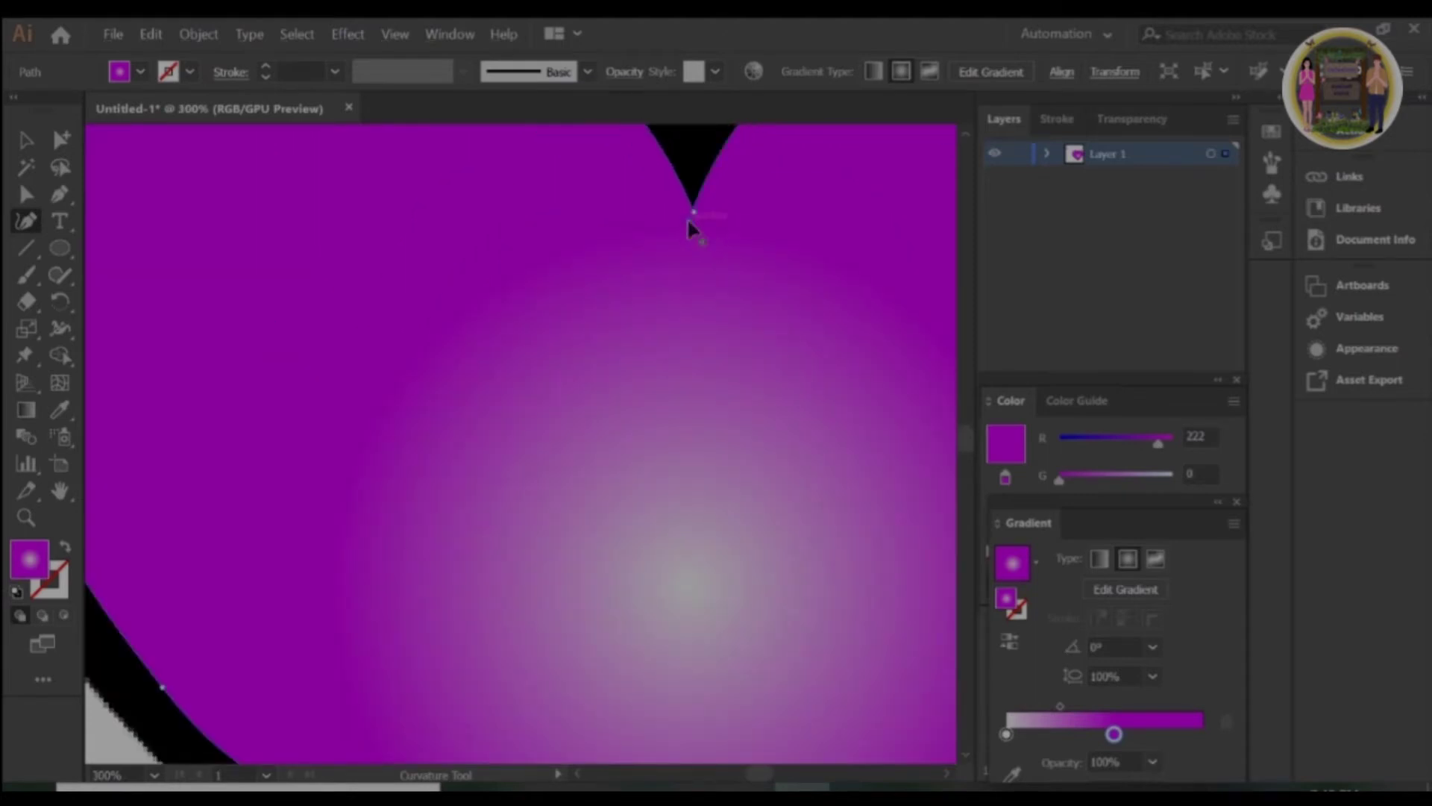
{"action": "scroll", "coordinate": [693, 223], "scroll_direction": "down", "scroll_amount": 2}
{"action": "scroll", "coordinate": [690, 222], "scroll_direction": "down", "scroll_amount": 1}
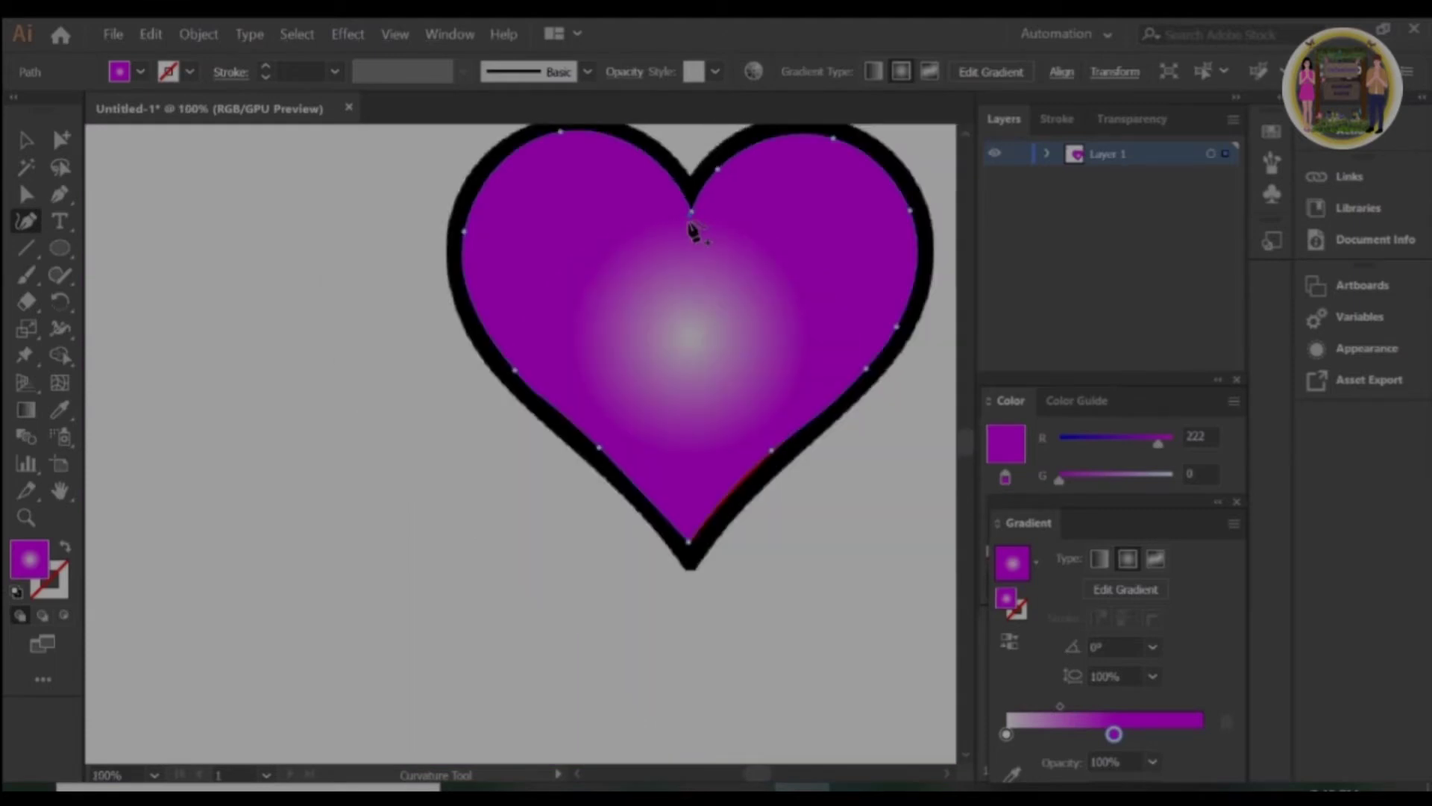
Set the traced heart's fill to None and give it a white outline.
{"action": "key", "text": "v"}
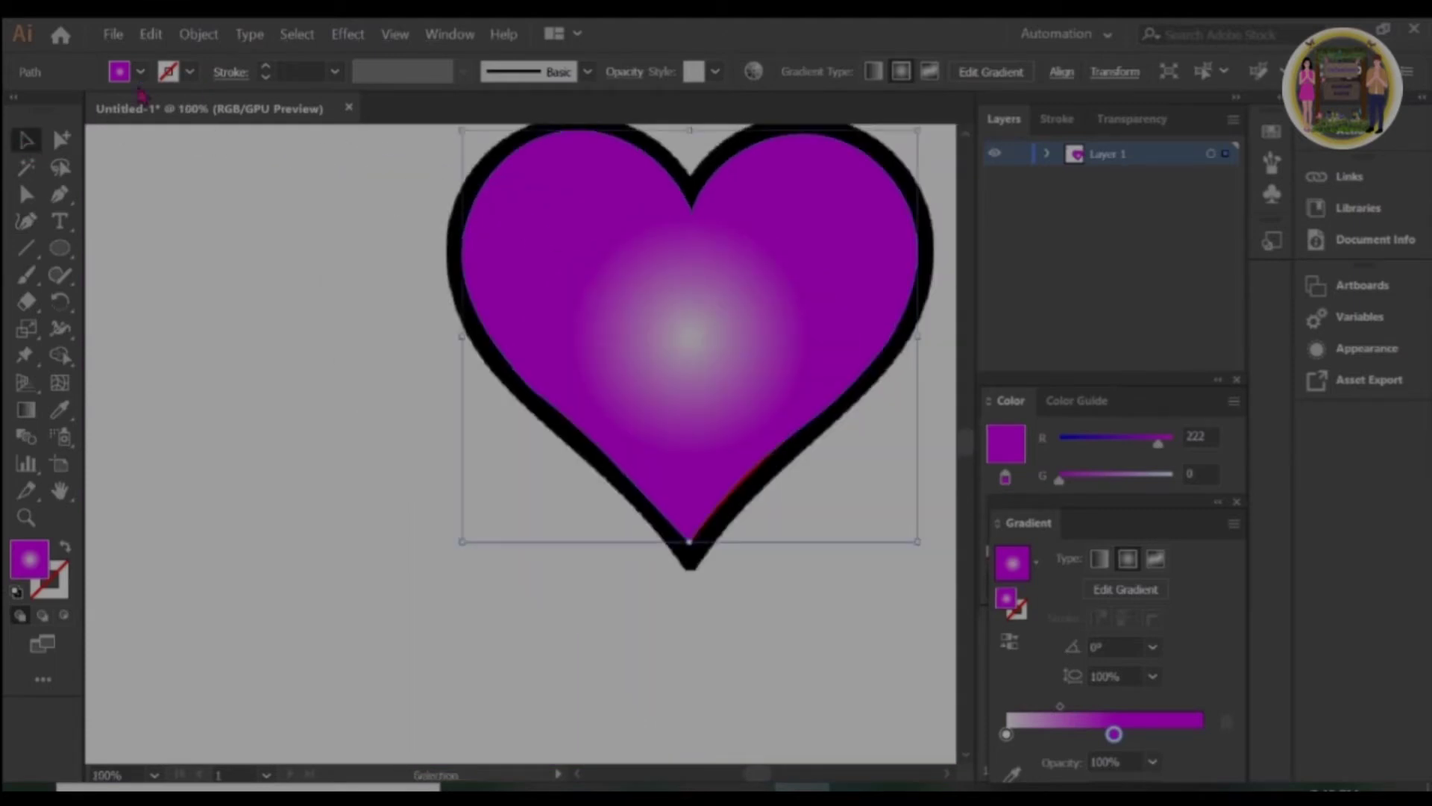
{"action": "left_click", "coordinate": [140, 72]}
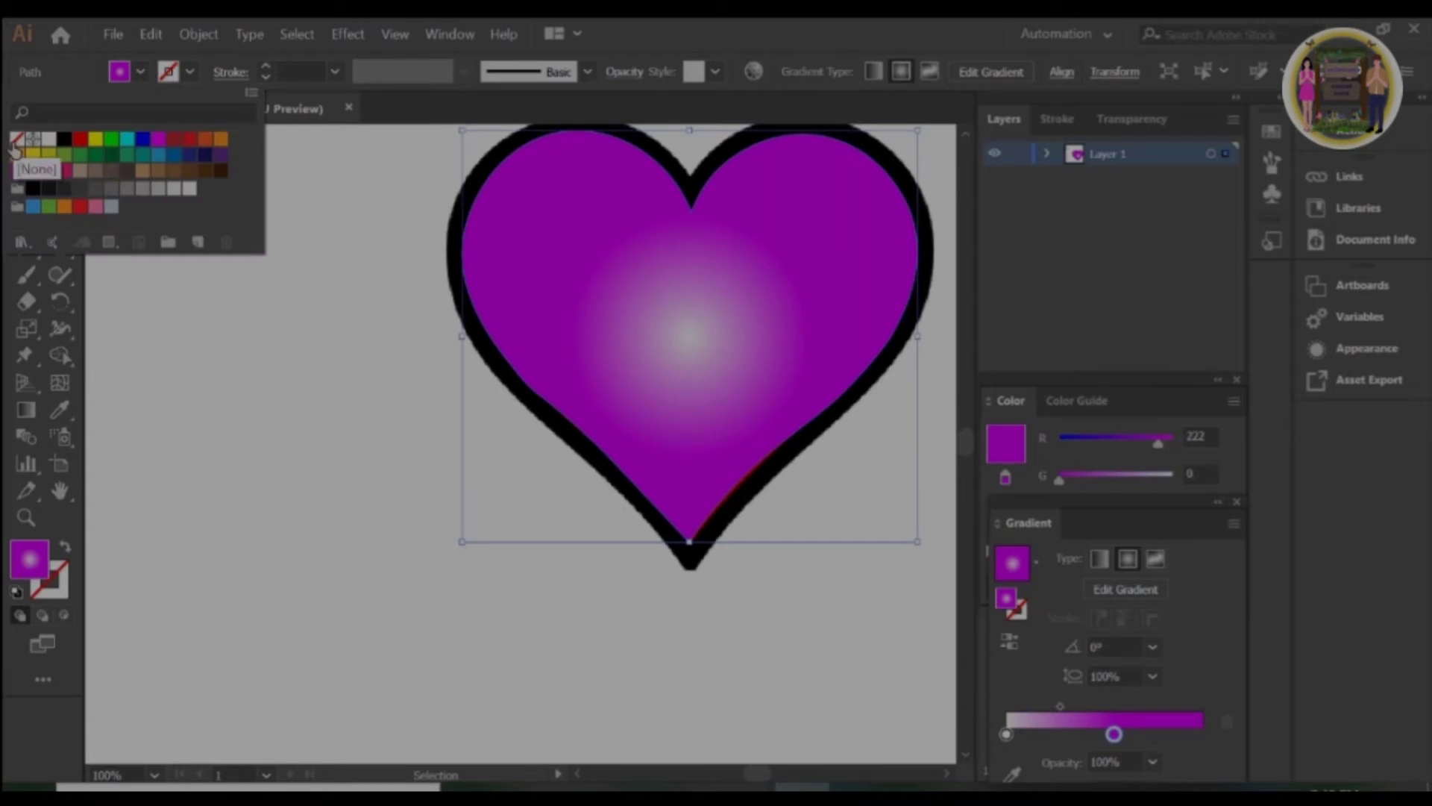
{"action": "left_click", "coordinate": [16, 140]}
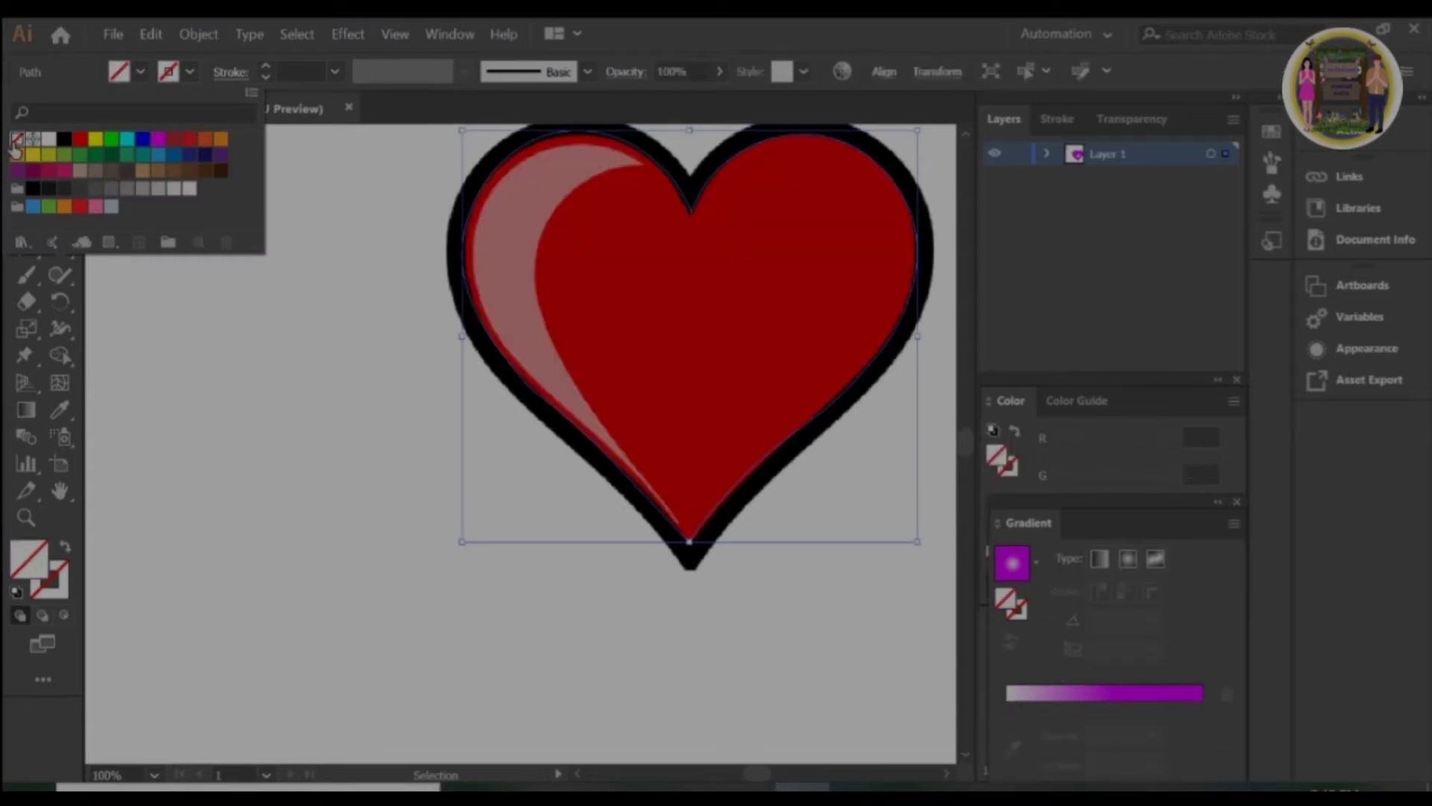
{"action": "left_click", "coordinate": [192, 73]}
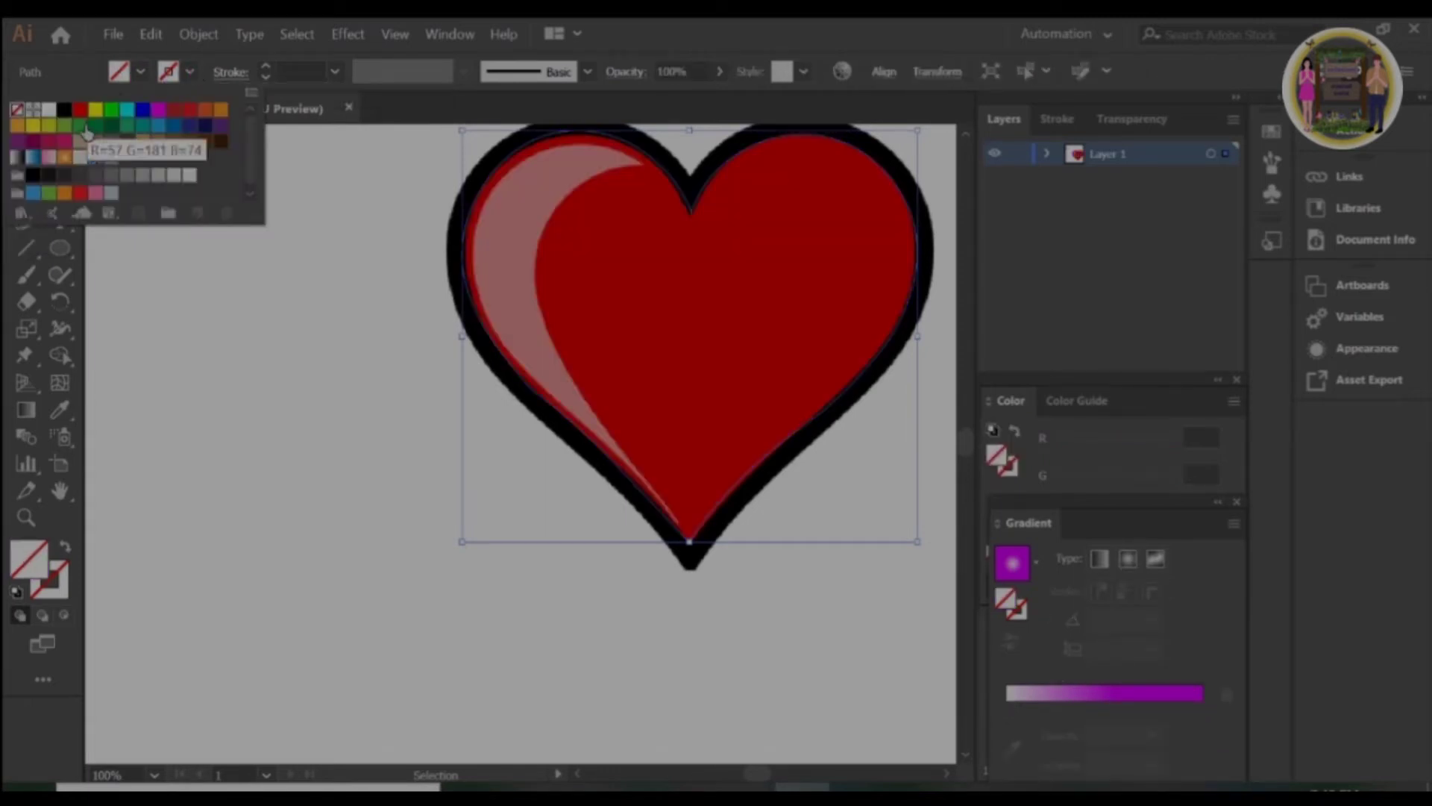
{"action": "left_click", "coordinate": [49, 109]}
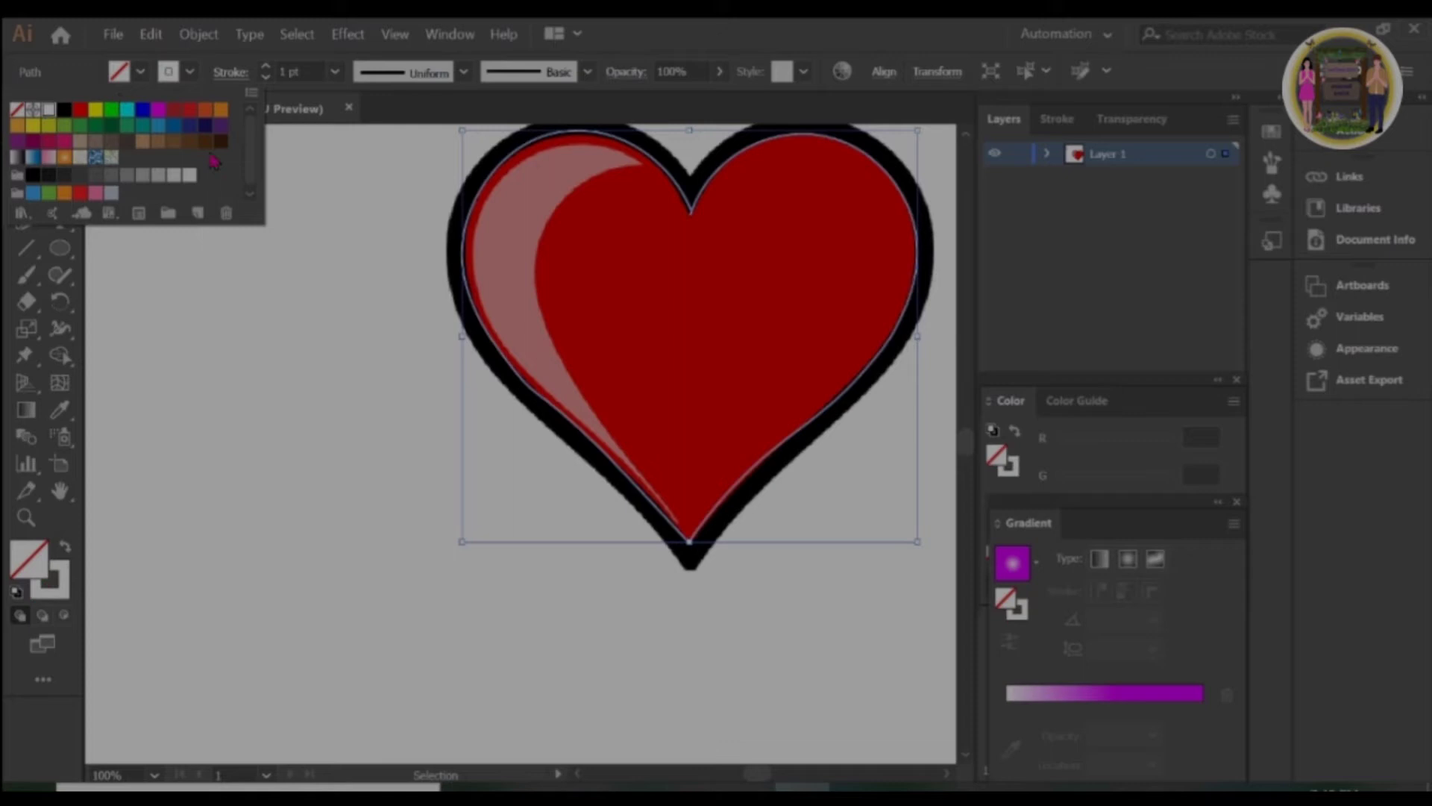
{"action": "left_click", "coordinate": [694, 580]}
Hide the red heart image in Layer 1 and shrink the traced heart outline.
{"action": "left_click", "coordinate": [1047, 154]}
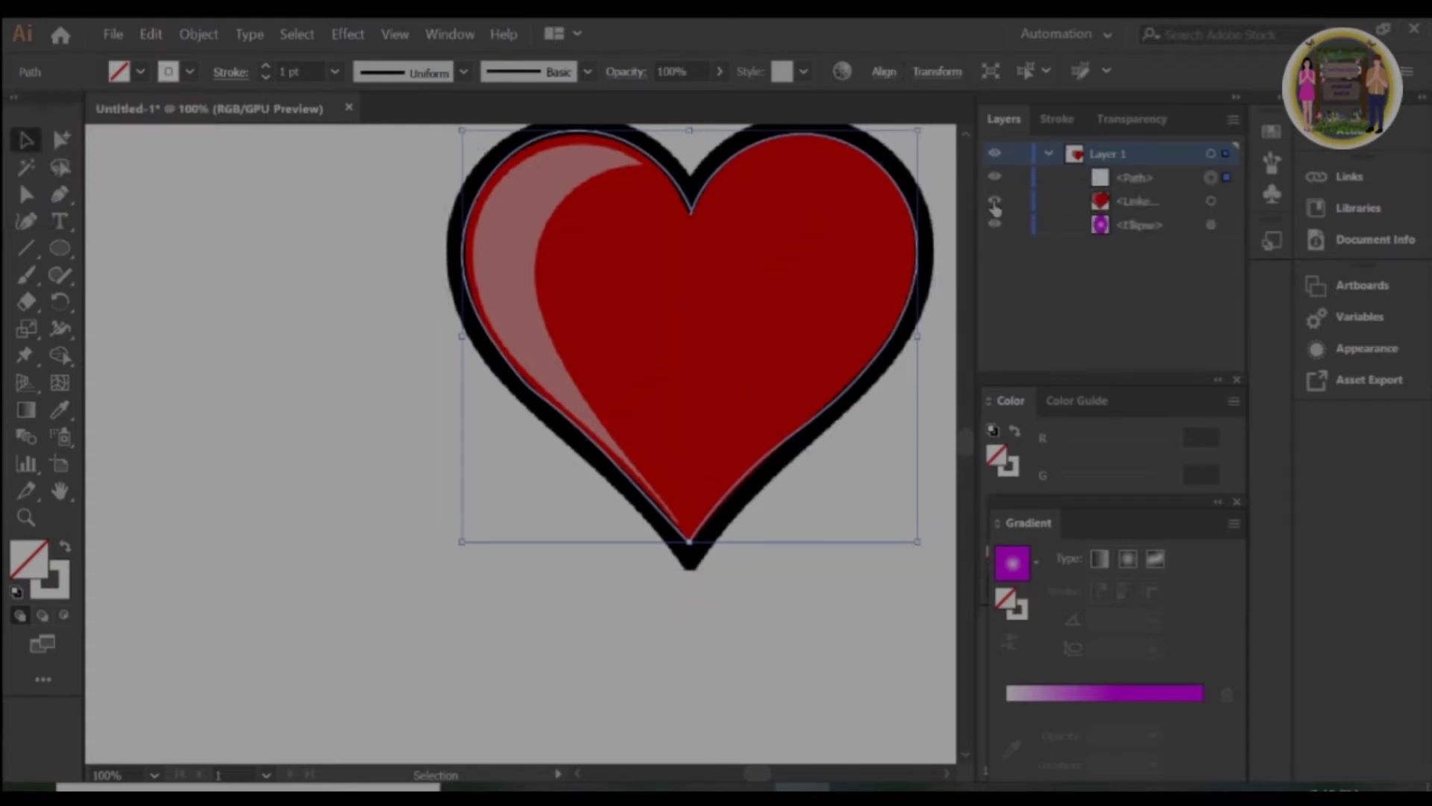
{"action": "left_click", "coordinate": [995, 202]}
{"action": "scroll", "coordinate": [709, 413], "scroll_direction": "down", "scroll_amount": 2}
{"action": "scroll", "coordinate": [709, 415], "scroll_direction": "up", "scroll_amount": 2}
{"action": "scroll", "coordinate": [709, 415], "scroll_direction": "down", "scroll_amount": 2}
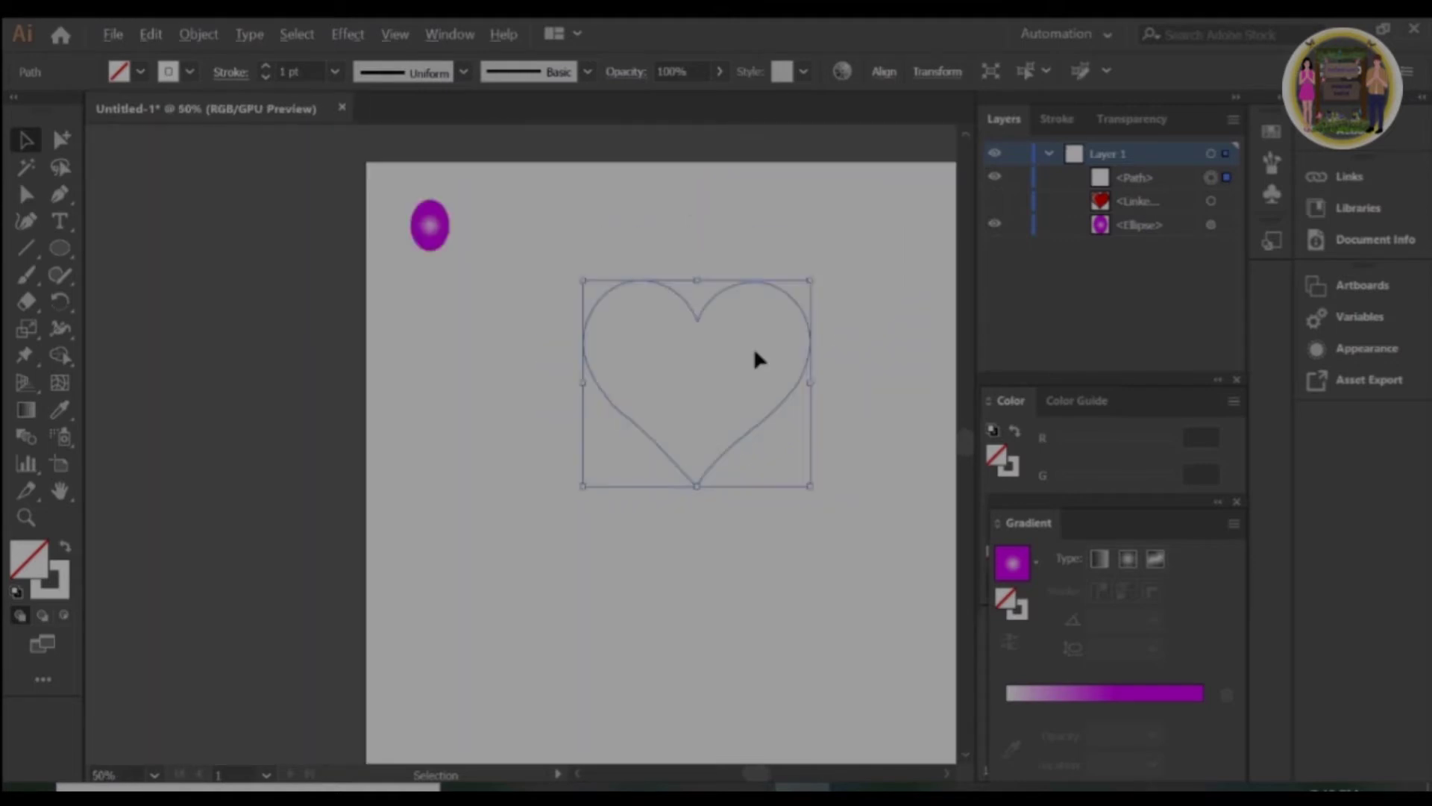
{"action": "left_click_drag", "start_coordinate": [813, 284], "coordinate": [793, 287]}
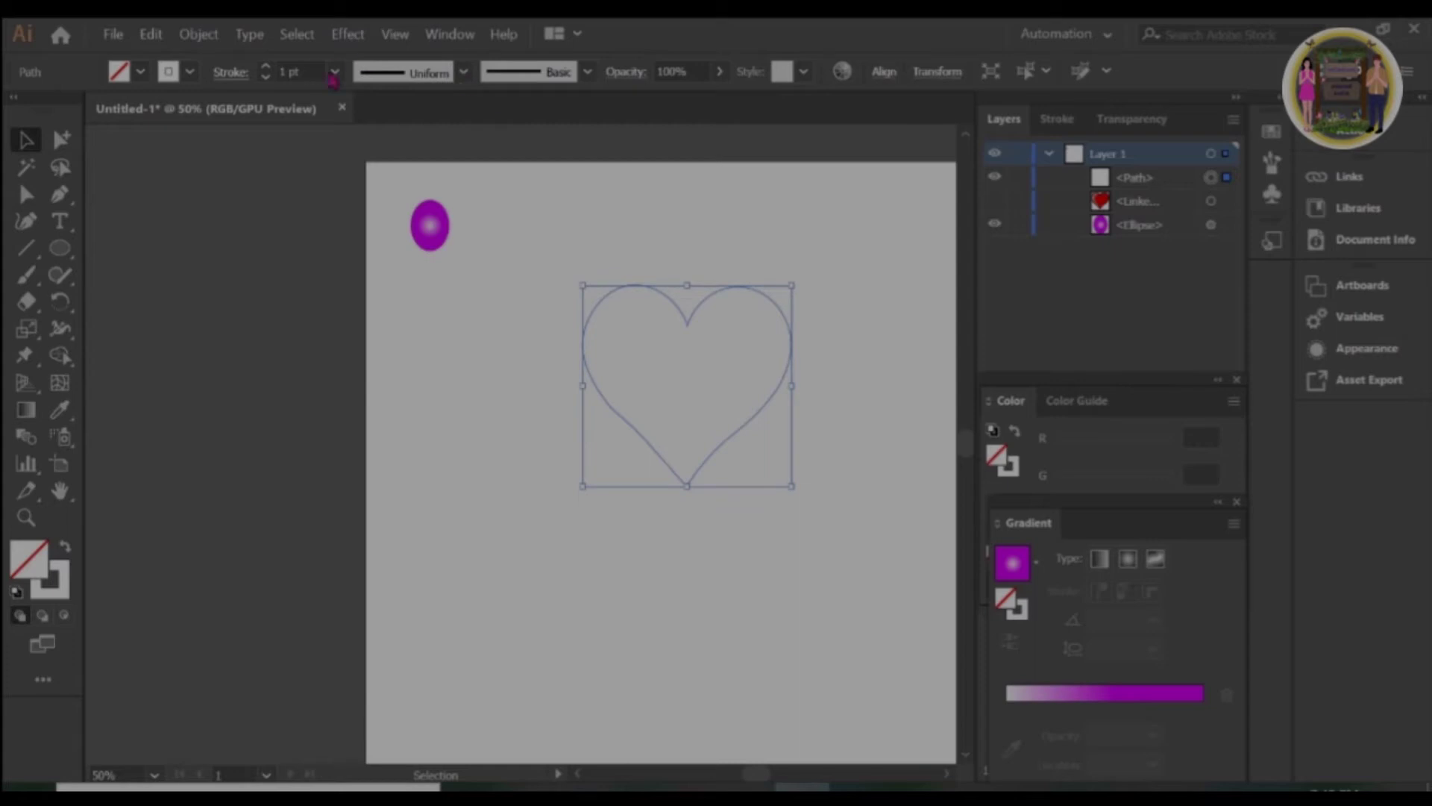
Thicken the heart outline to 10 pt and make it black.
{"action": "double_click", "coordinate": [268, 68]}
{"action": "left_click", "coordinate": [266, 68]}
{"action": "left_click", "coordinate": [429, 239]}
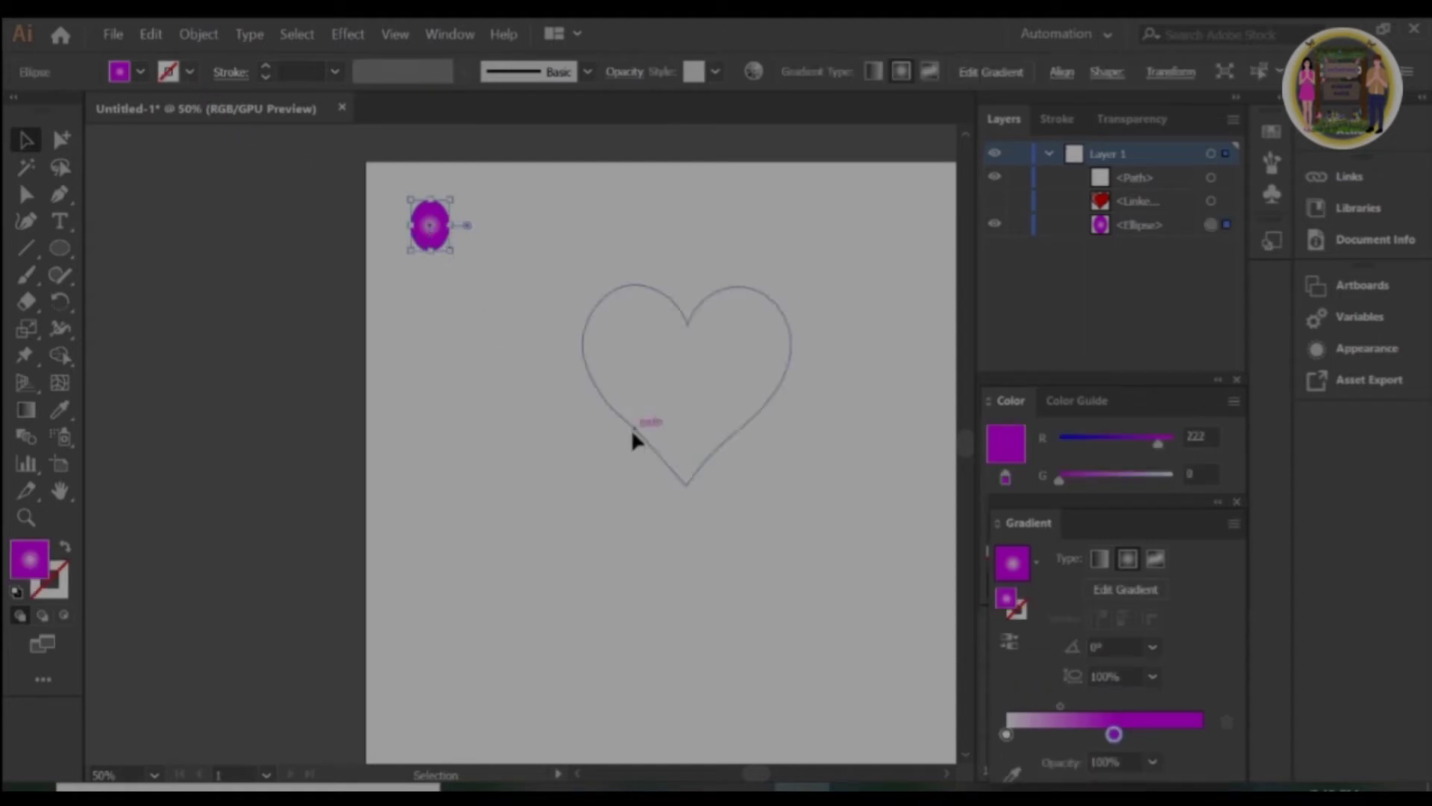
{"action": "left_click", "coordinate": [635, 435]}
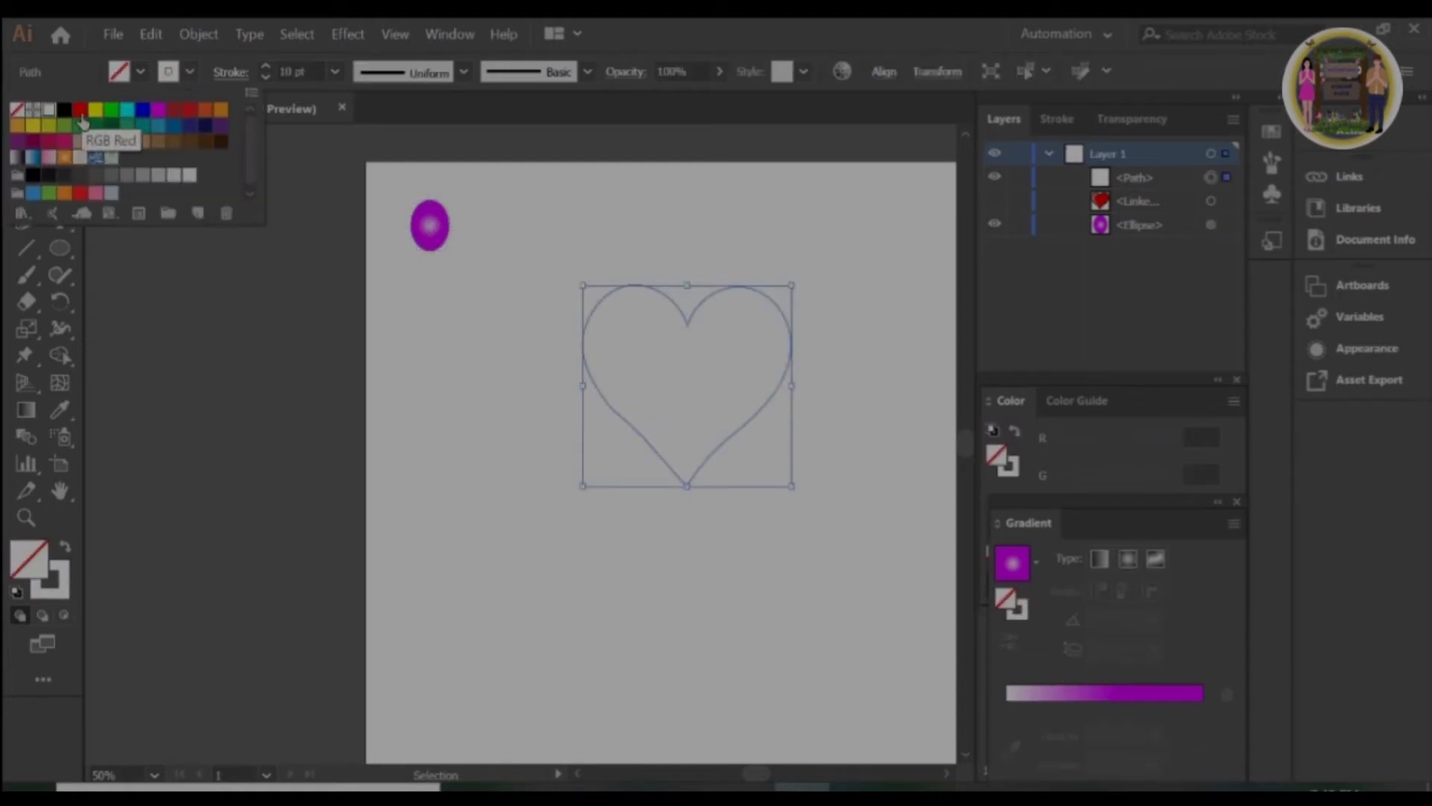
{"action": "left_click", "coordinate": [64, 110]}
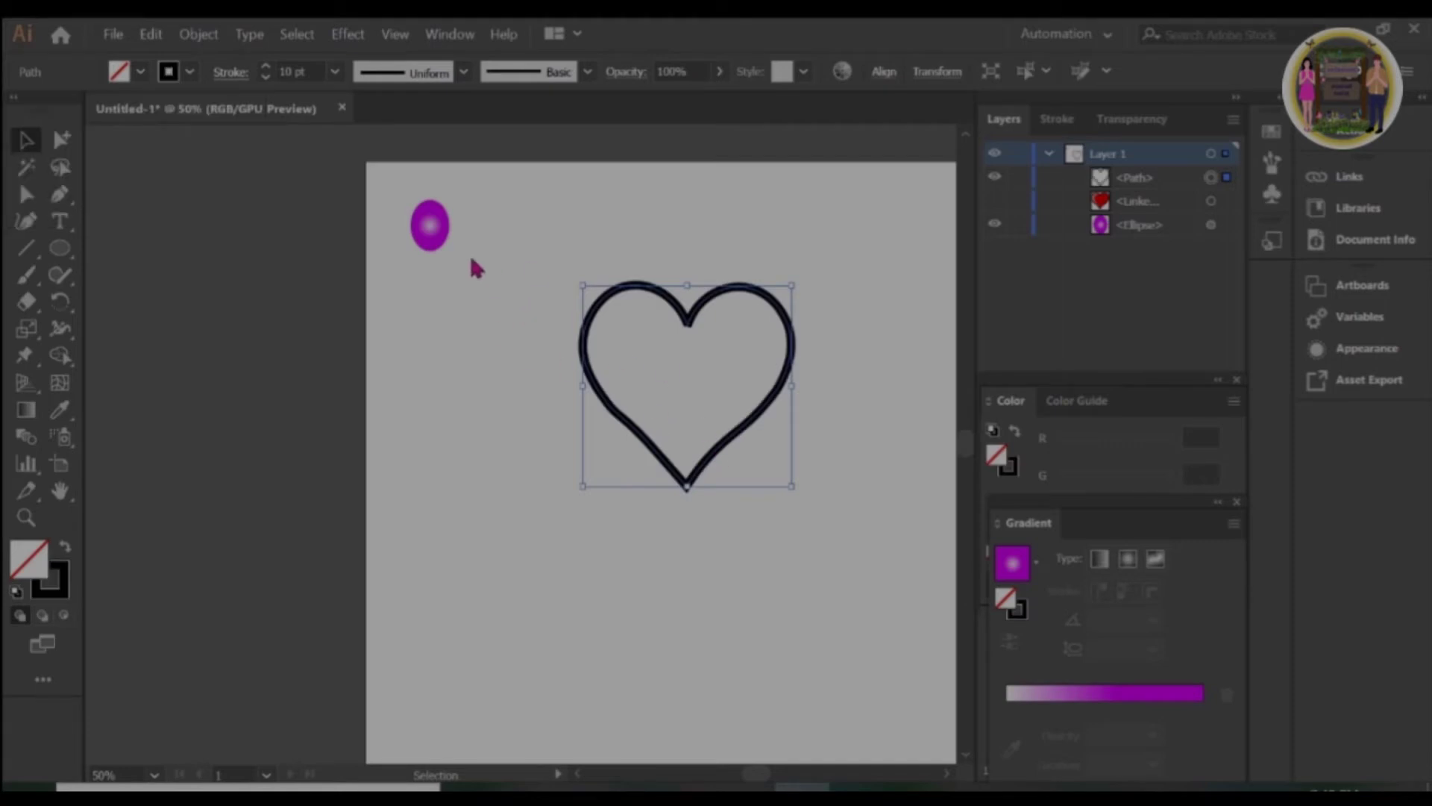
{"action": "left_click", "coordinate": [429, 230]}
Copy the ellipse lower down and set blend spacing to a 50 px Specified Distance, aligned to path.
{"action": "mouse_move", "coordinate": [457, 241]}
{"action": "left_mouse_down"}
{"action": "mouse_move", "coordinate": [450, 220]}
{"action": "mouse_move", "coordinate": [432, 460]}
{"action": "left_mouse_up"}
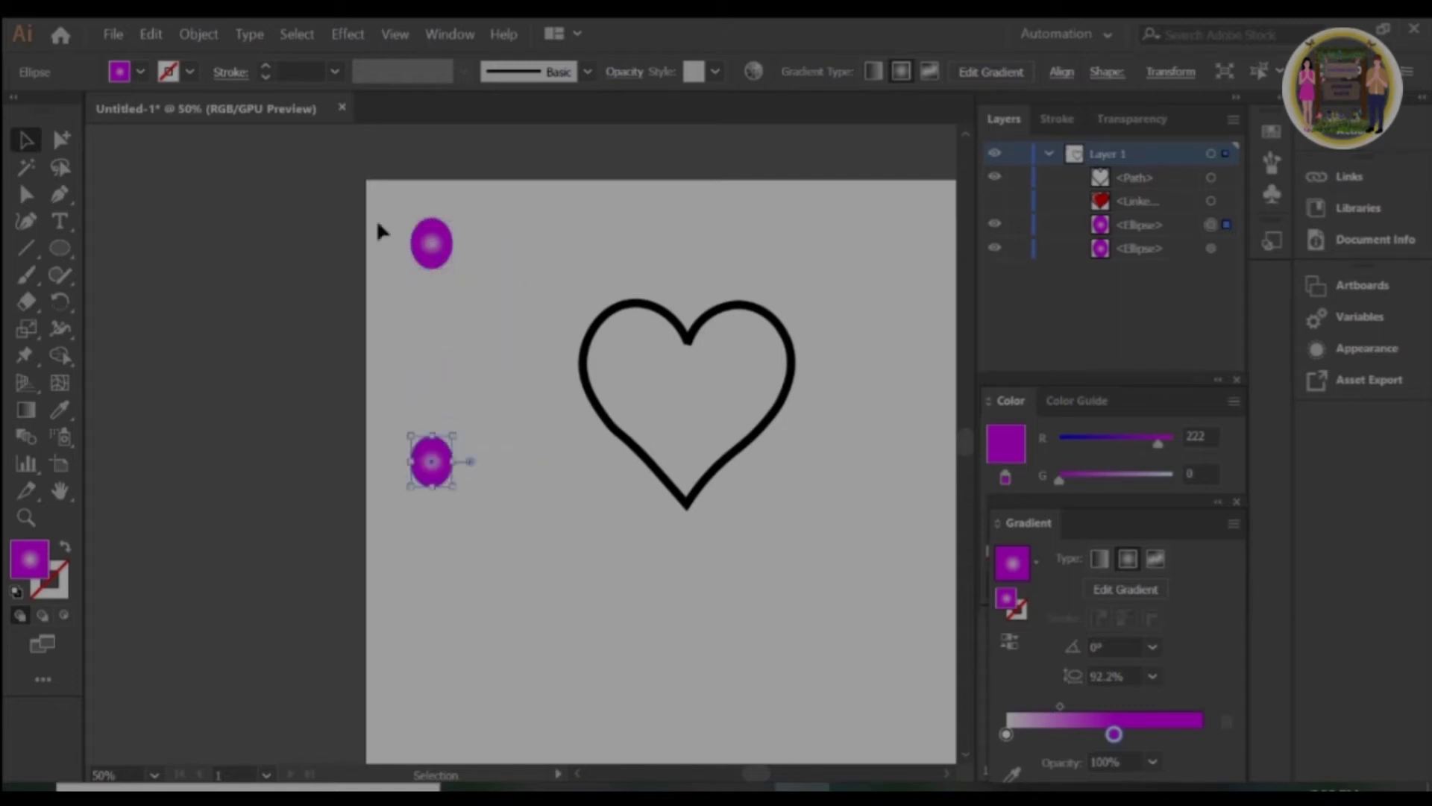
{"action": "left_click", "coordinate": [431, 243], "text": "shift"}
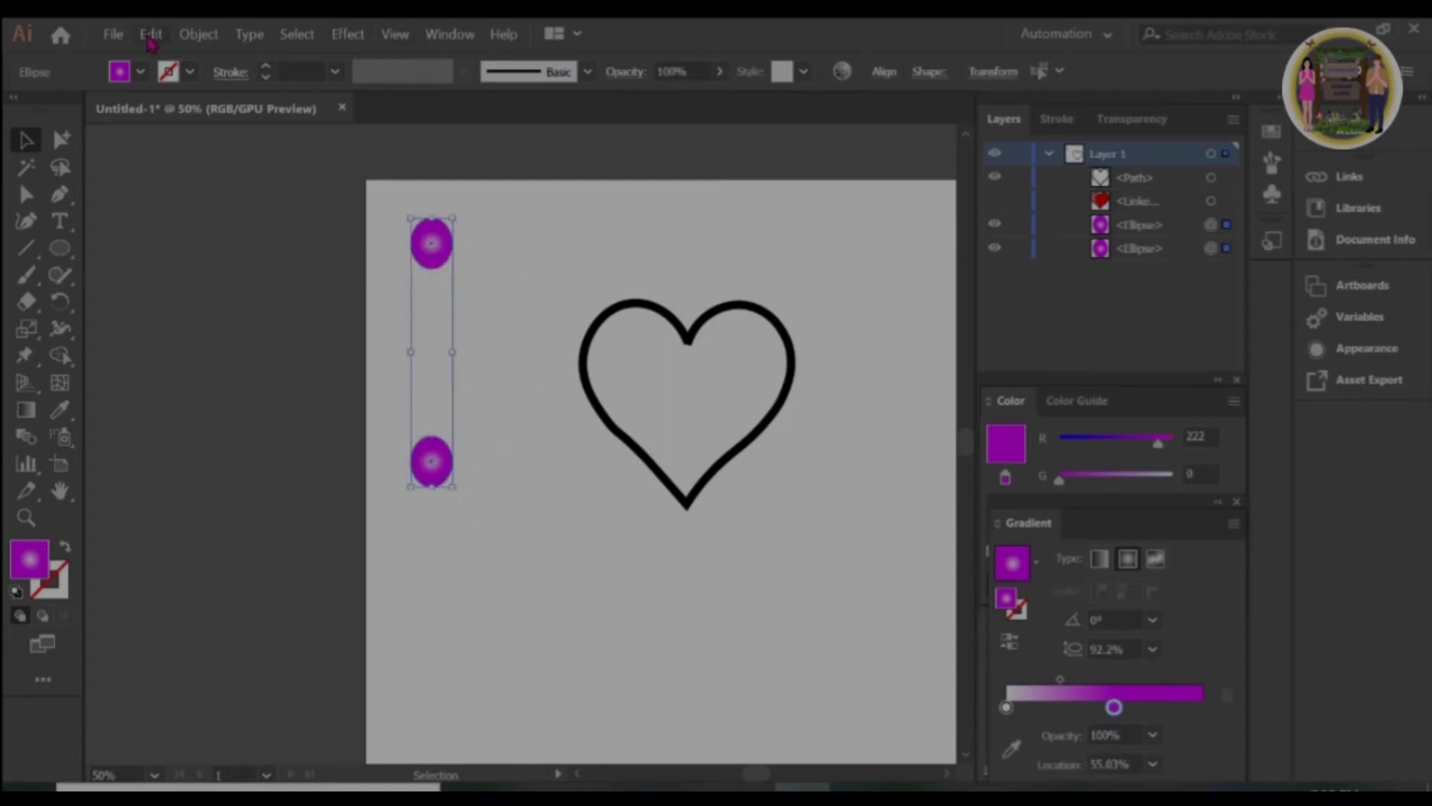
{"action": "left_click", "coordinate": [198, 33]}
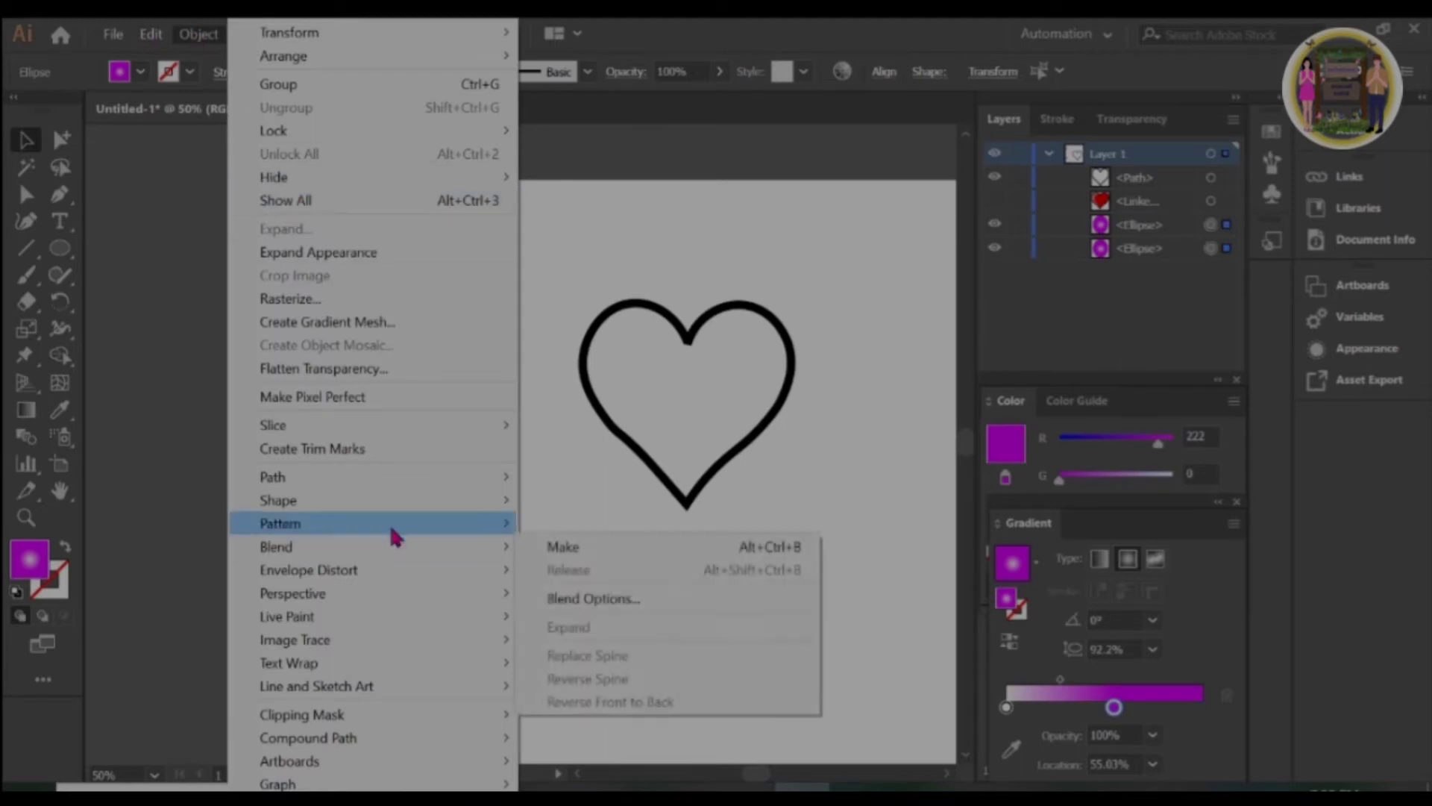
{"action": "mouse_move", "coordinate": [280, 522]}
{"action": "left_click", "coordinate": [616, 593]}
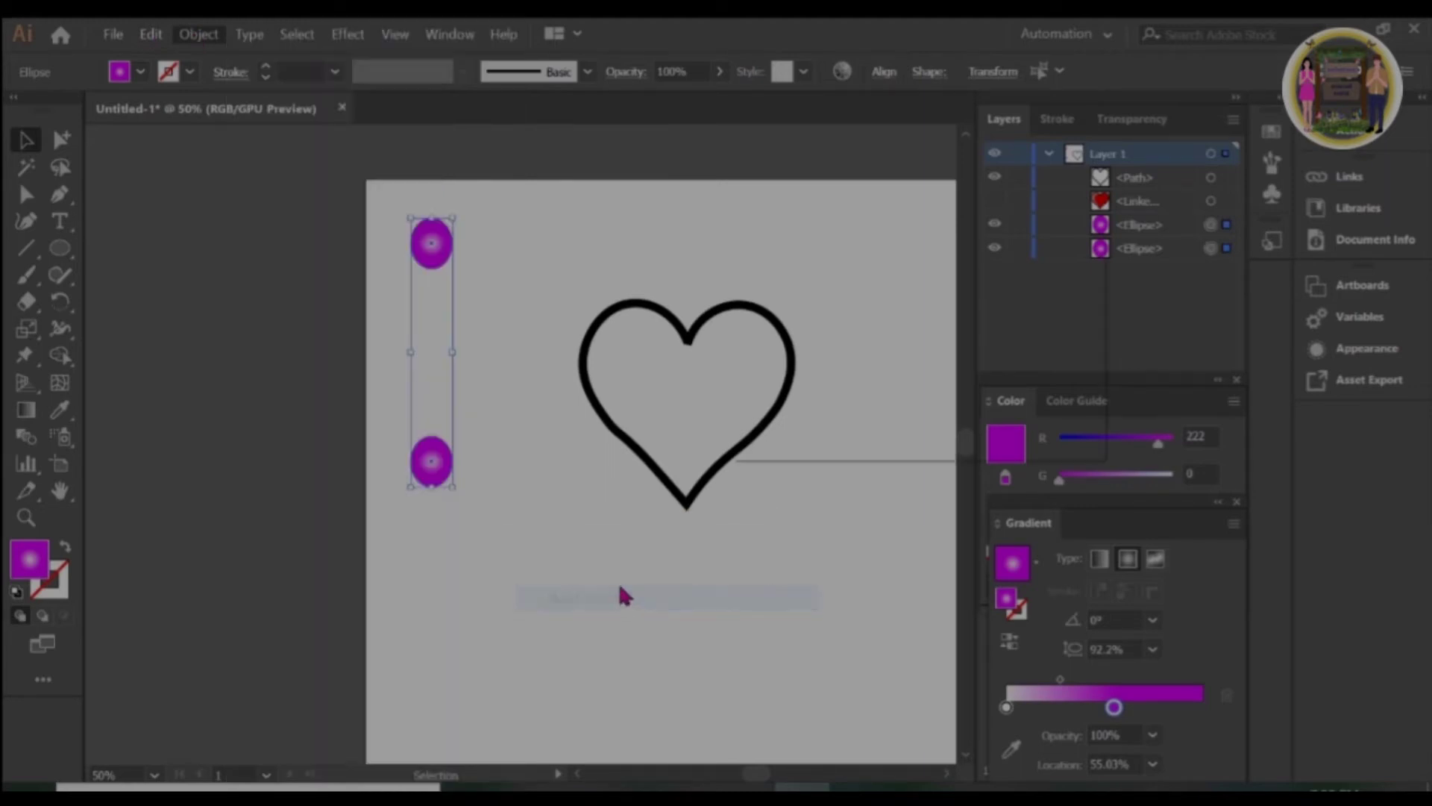
{"action": "left_click", "coordinate": [903, 350]}
{"action": "left_click", "coordinate": [927, 300]}
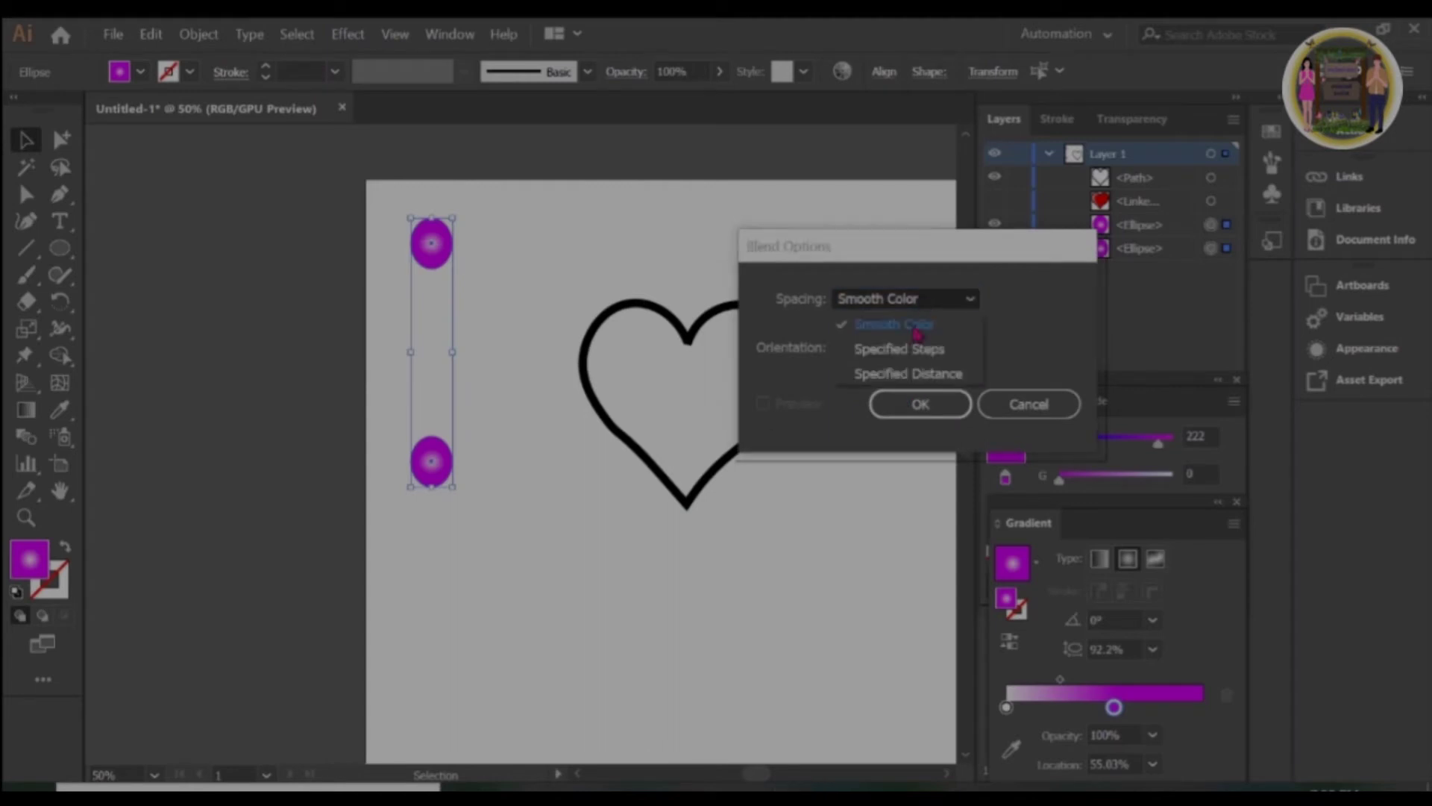
{"action": "left_click", "coordinate": [925, 375]}
{"action": "key", "text": "BackSpace"}
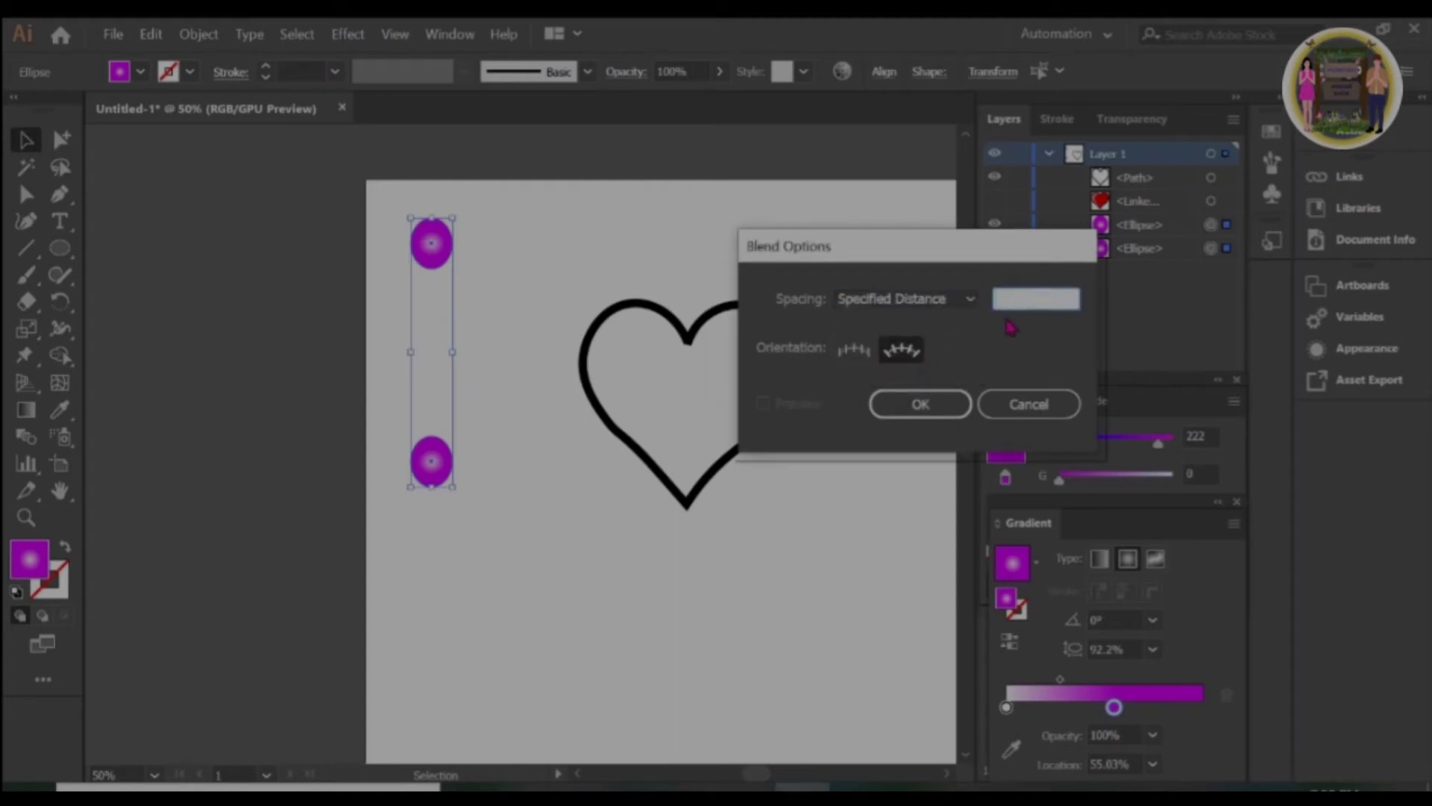
{"action": "type", "text": "50"}
{"action": "left_click", "coordinate": [921, 403]}
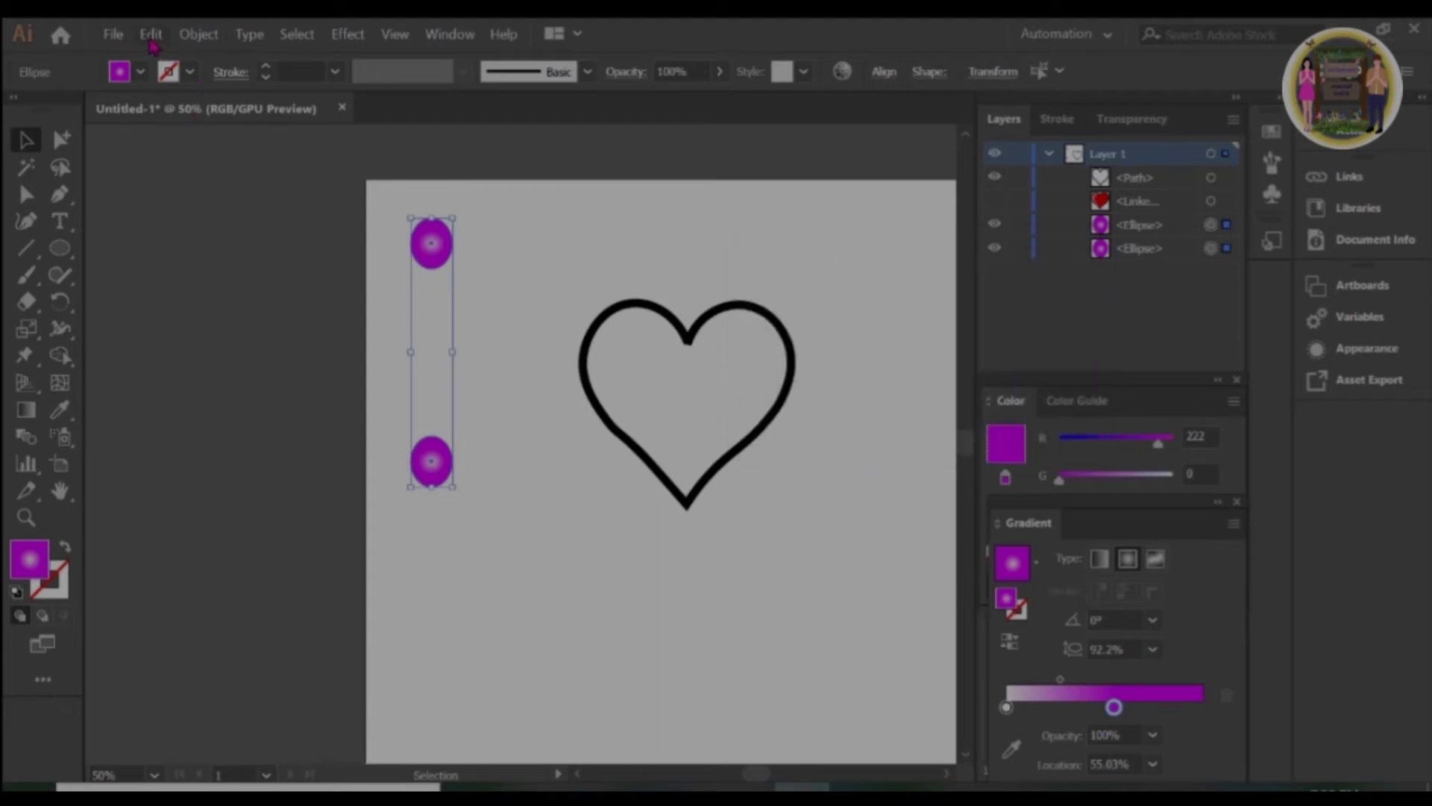
Blend the two gradient circles with Object > Blend > Make.
{"action": "left_click", "coordinate": [196, 34]}
{"action": "mouse_move", "coordinate": [276, 546]}
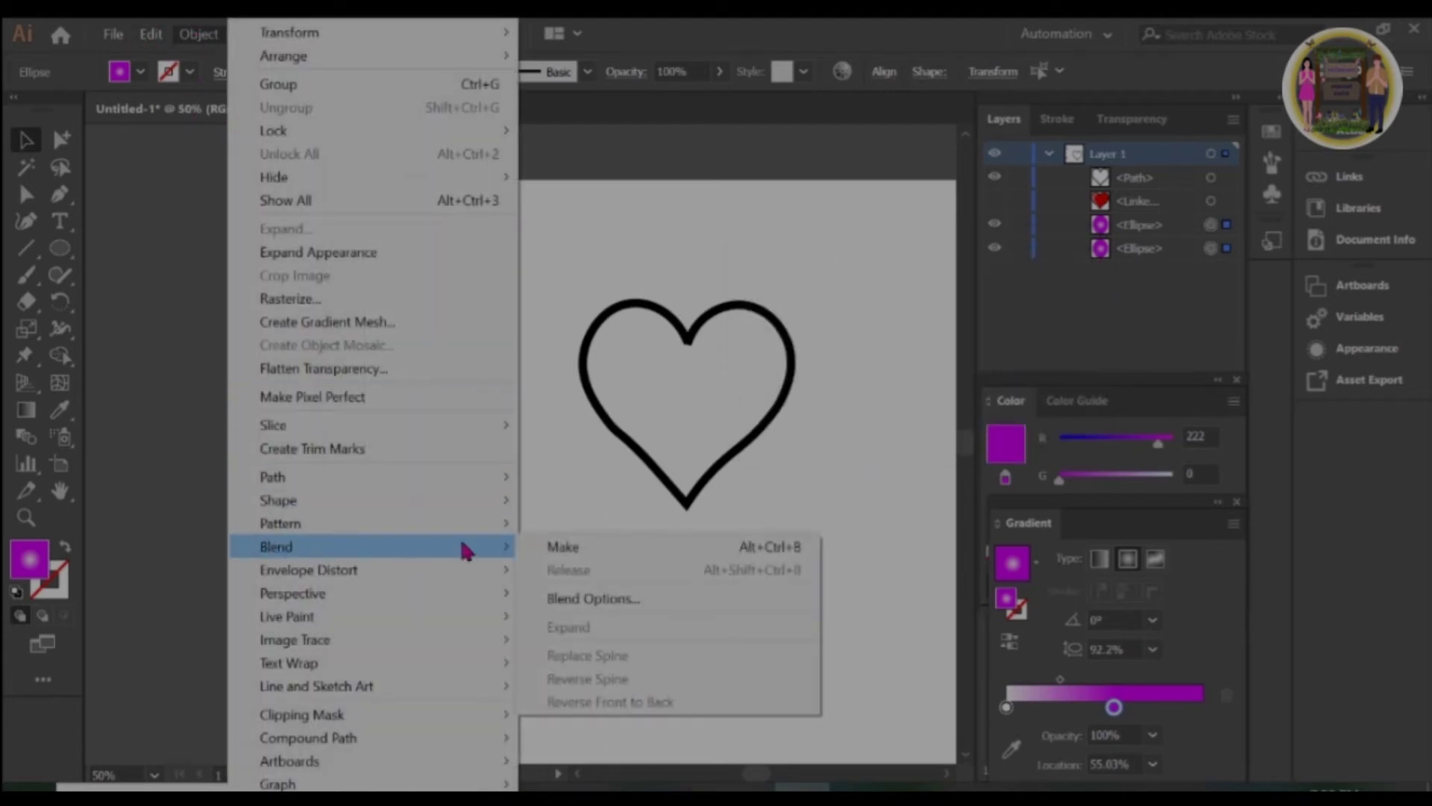
{"action": "left_click", "coordinate": [626, 548]}
{"action": "left_click", "coordinate": [402, 243]}
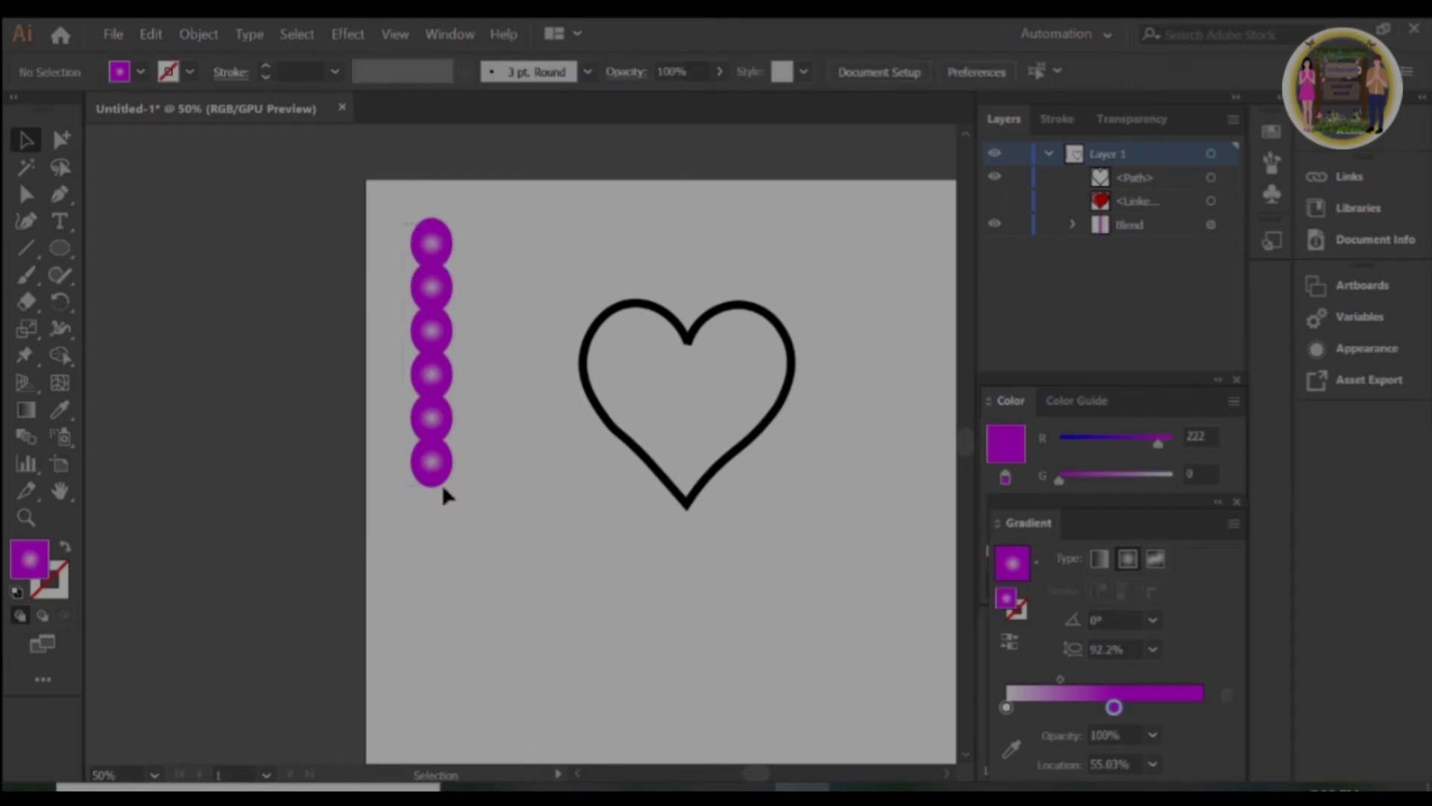
{"action": "left_click", "coordinate": [439, 462]}
{"action": "mouse_move", "coordinate": [276, 546]}
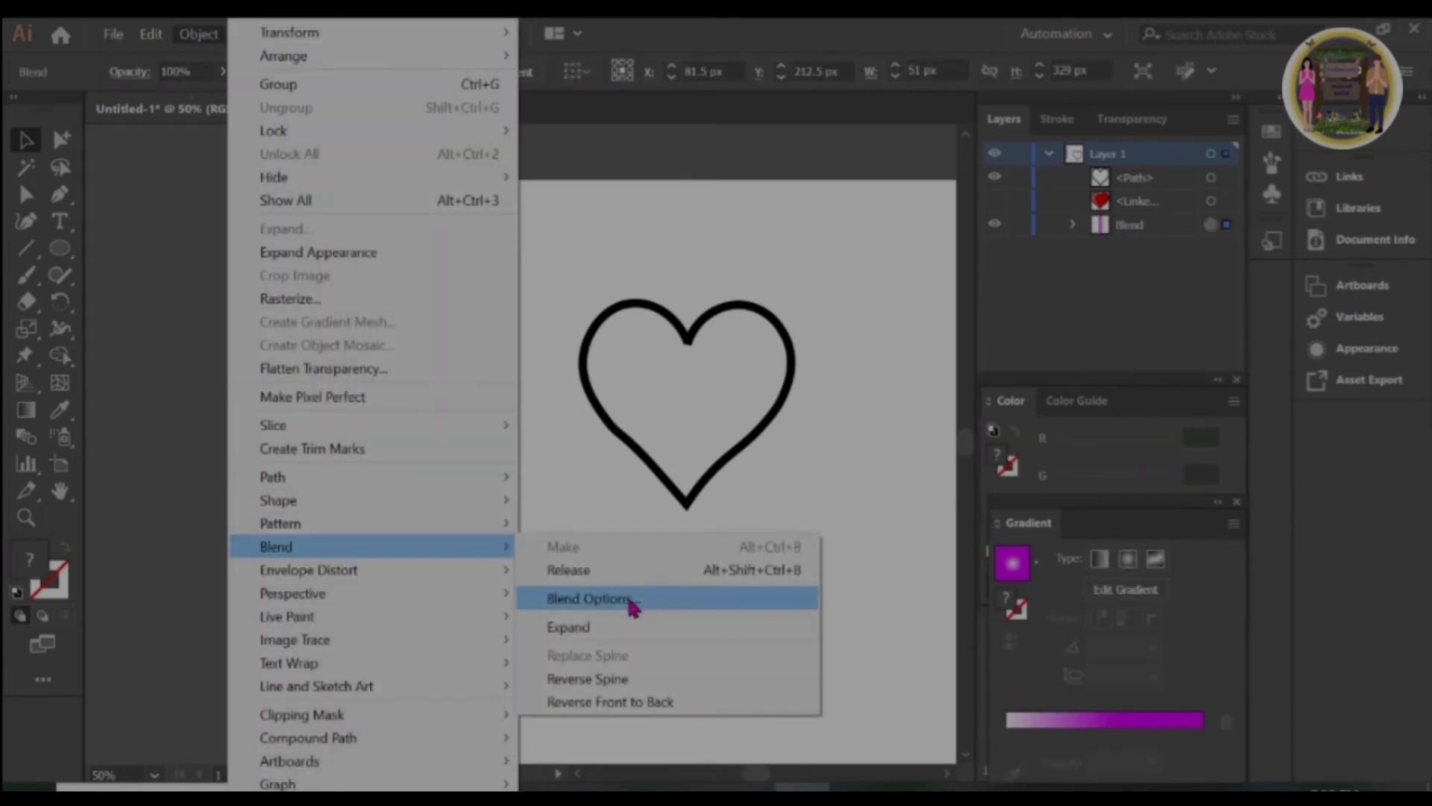
Switch the blend's spacing to Specified Steps with preview on.
{"action": "left_click", "coordinate": [635, 600]}
{"action": "left_click", "coordinate": [762, 404]}
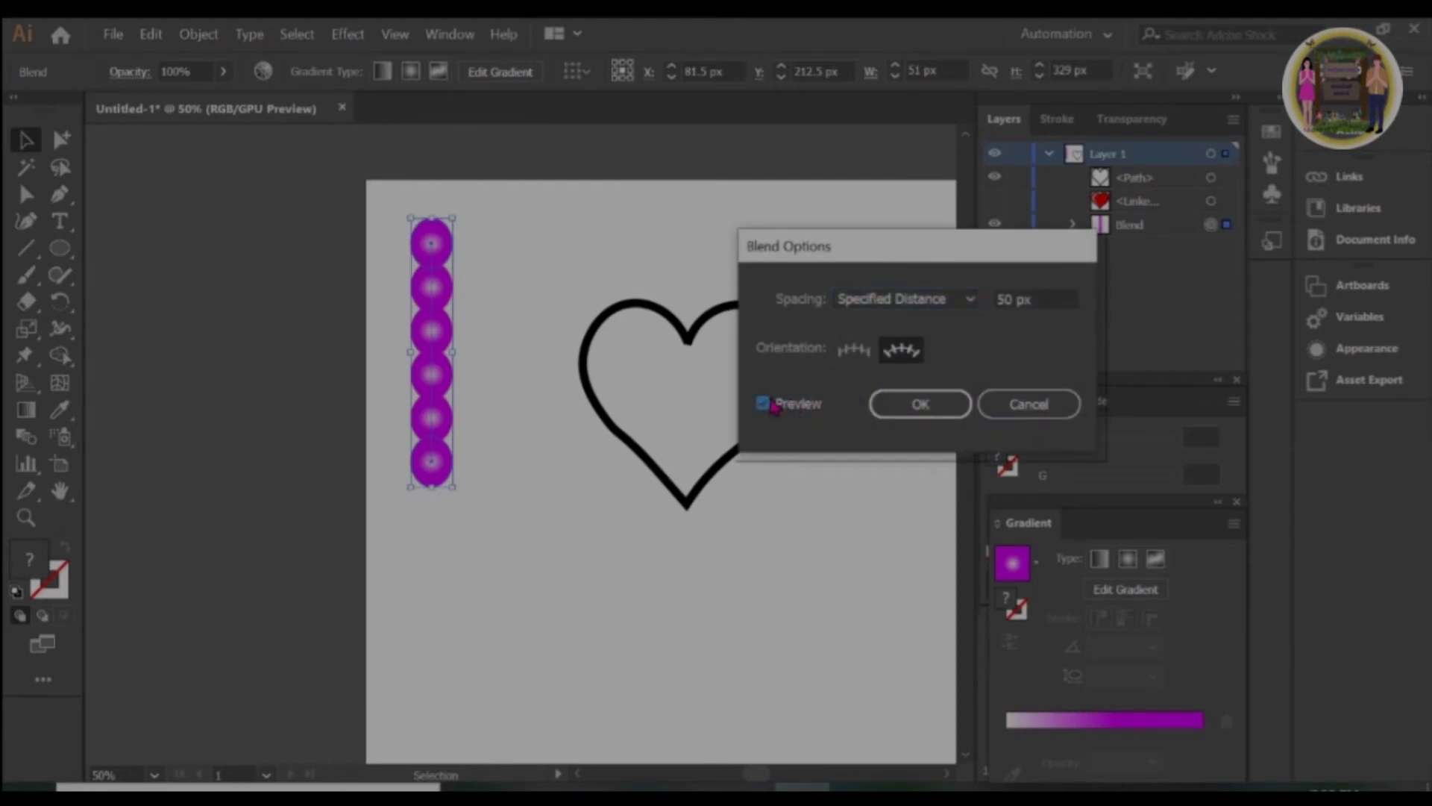
{"action": "left_click", "coordinate": [962, 299]}
{"action": "left_click", "coordinate": [925, 342]}
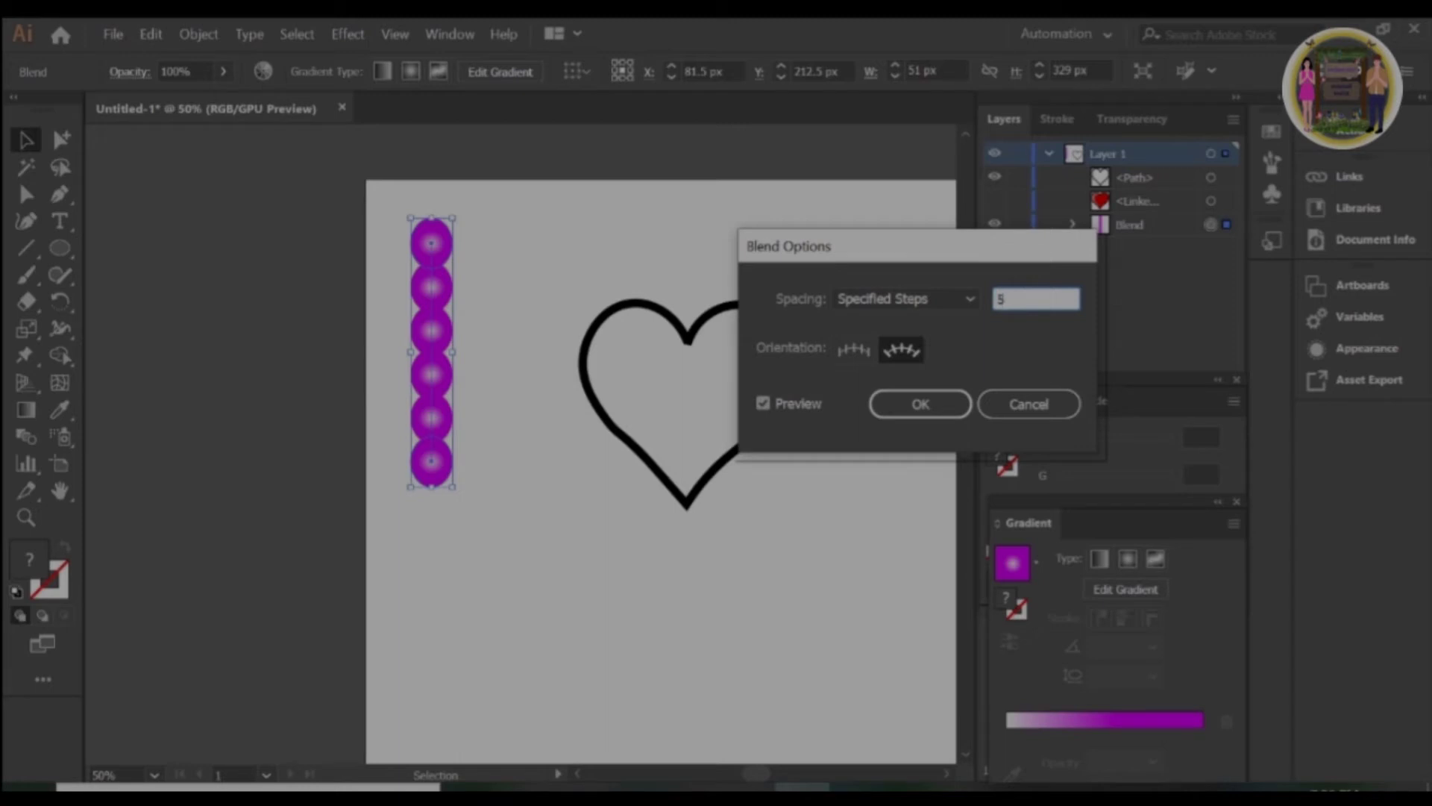
{"action": "type", "text": "0"}
{"action": "left_click", "coordinate": [920, 404]}
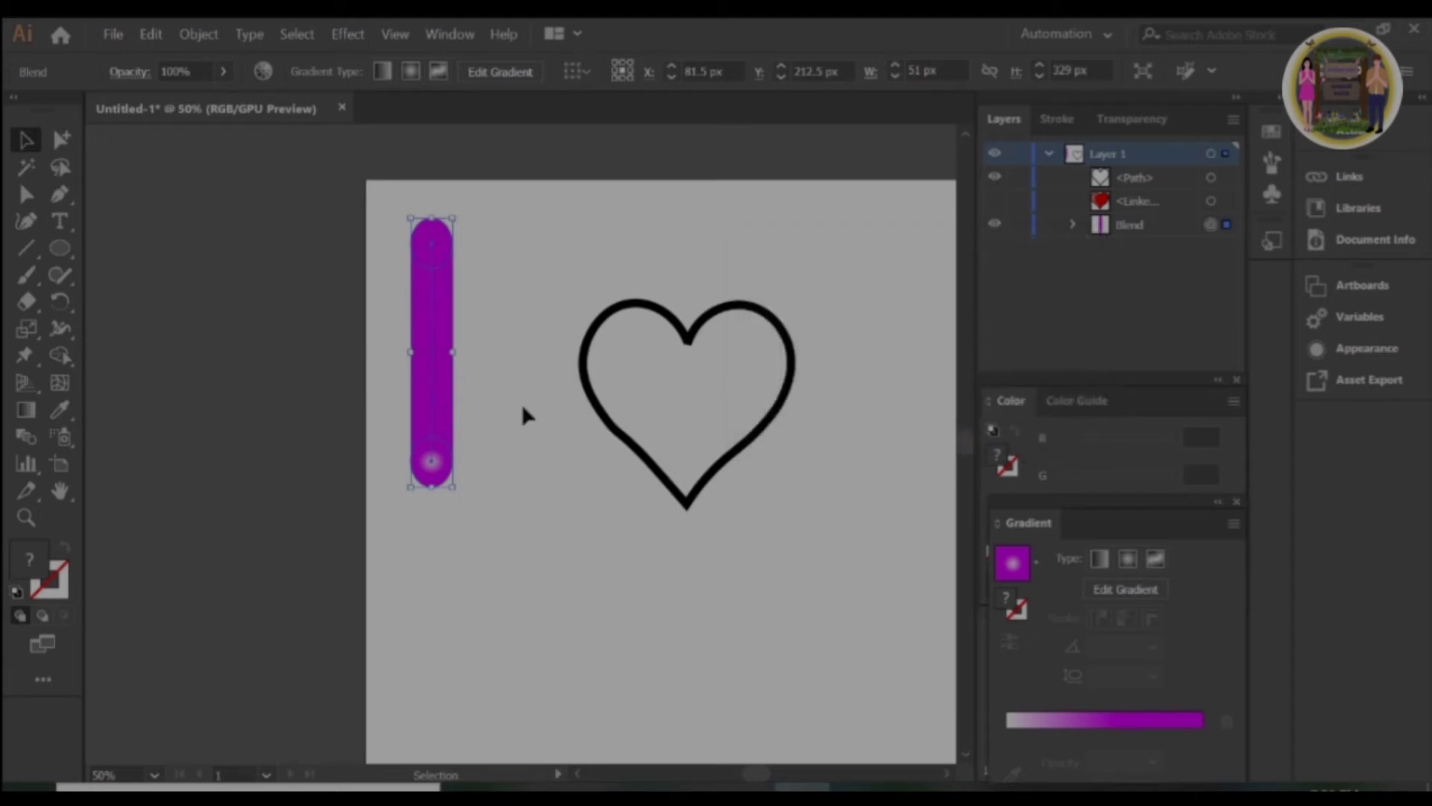
{"action": "scroll", "coordinate": [515, 403], "scroll_direction": "up", "scroll_amount": 1}
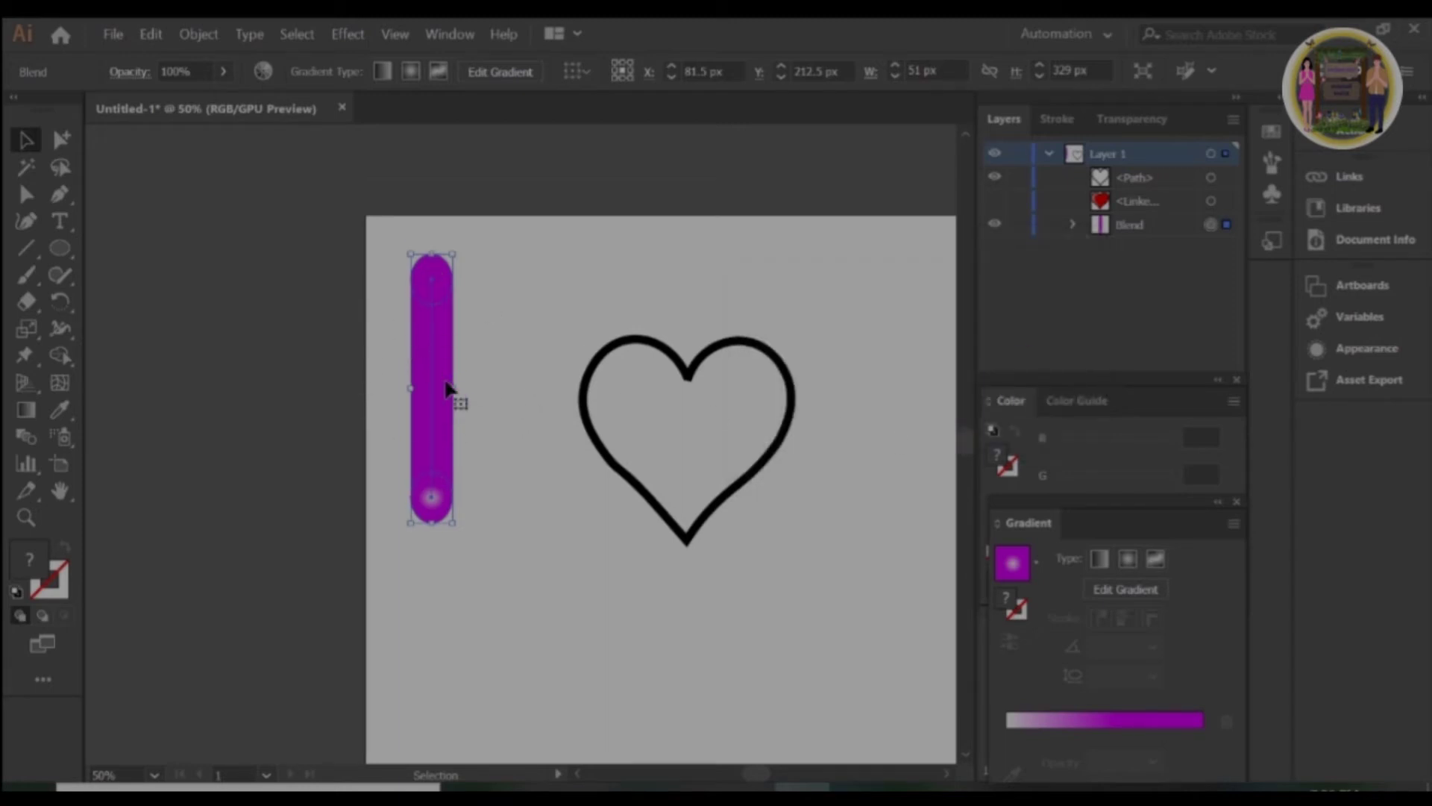
Duplicate the heart outline and the purple blend bar below the originals.
{"action": "scroll", "coordinate": [446, 388], "scroll_direction": "down", "scroll_amount": 2}
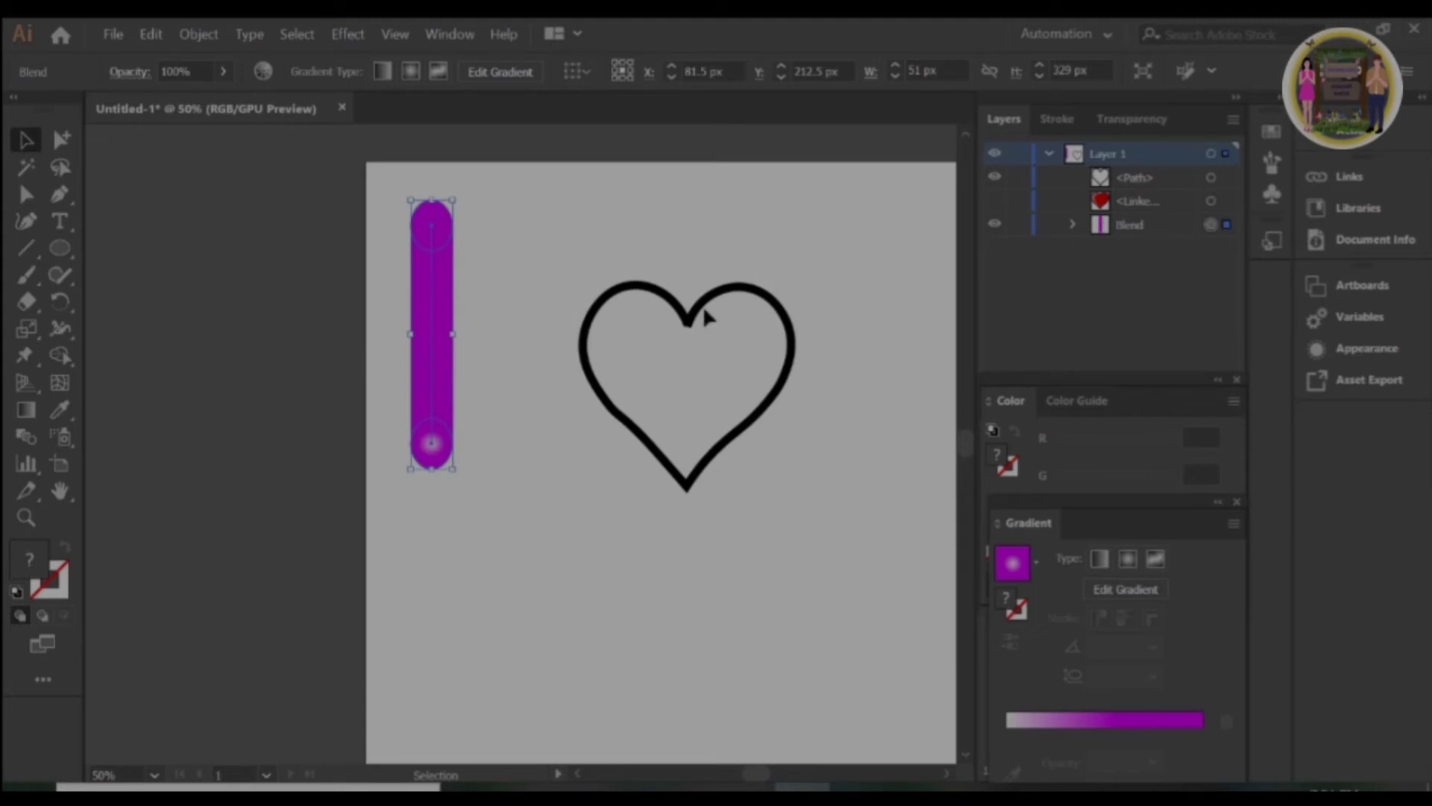
{"action": "mouse_move", "coordinate": [703, 329]}
{"action": "left_mouse_down"}
{"action": "mouse_move", "coordinate": [877, 584]}
{"action": "mouse_move", "coordinate": [824, 567]}
{"action": "left_mouse_up"}
{"action": "mouse_move", "coordinate": [427, 355]}
{"action": "left_mouse_down"}
{"action": "mouse_move", "coordinate": [451, 526]}
{"action": "mouse_move", "coordinate": [432, 718]}
{"action": "left_mouse_up"}
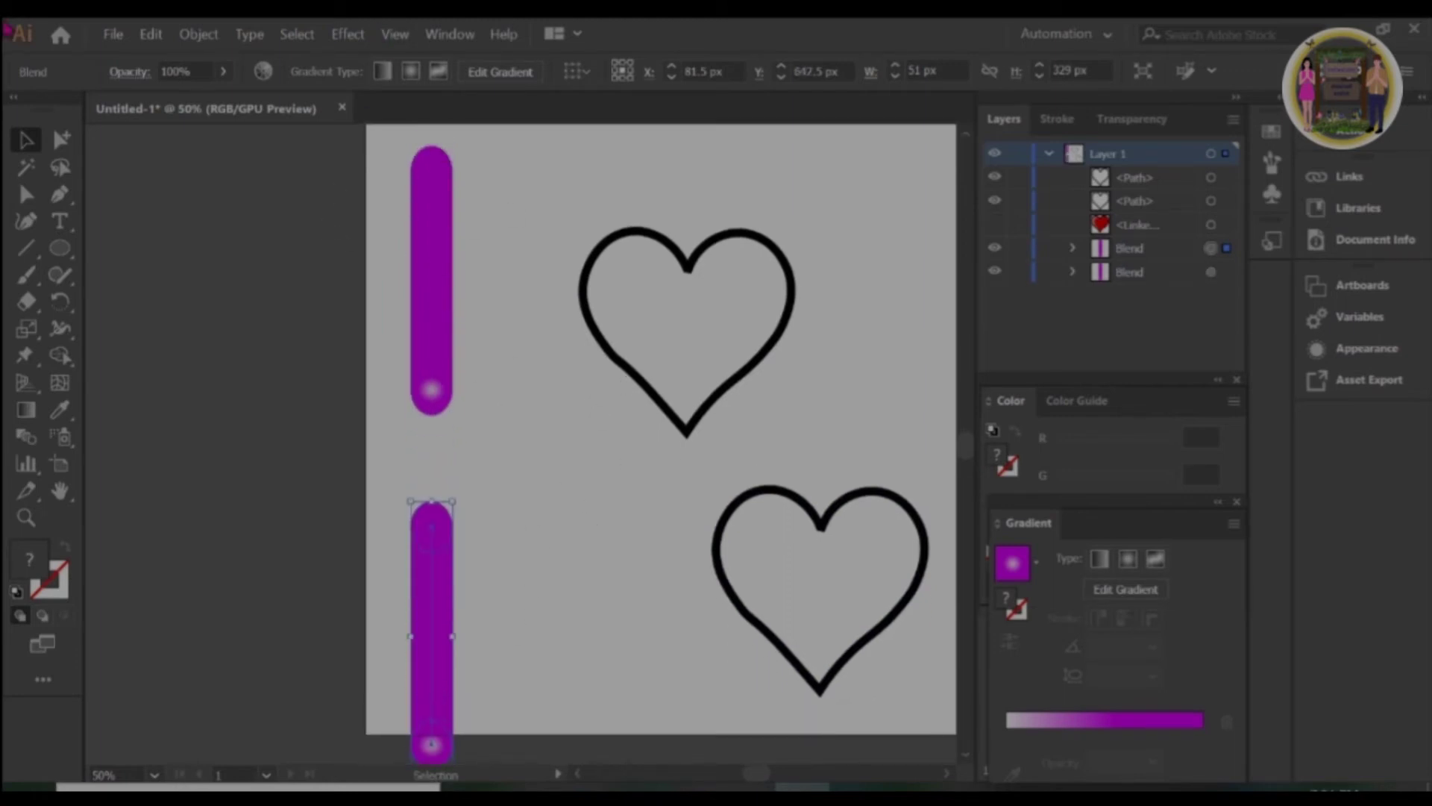
Replace the upper blend's spine with the upper heart outline.
{"action": "left_click", "coordinate": [422, 298]}
{"action": "left_click", "coordinate": [763, 365], "text": "shift"}
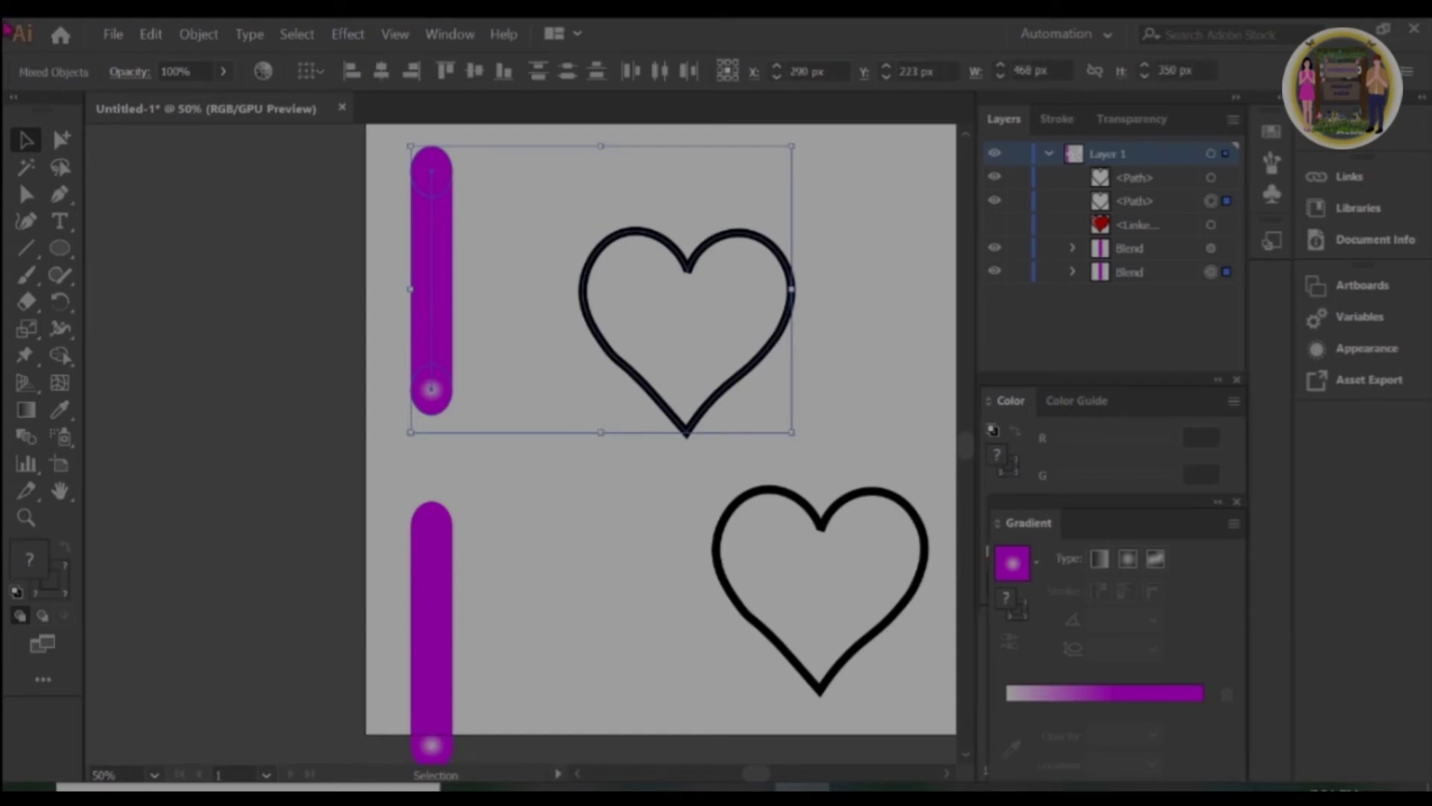
{"action": "left_click", "coordinate": [196, 34]}
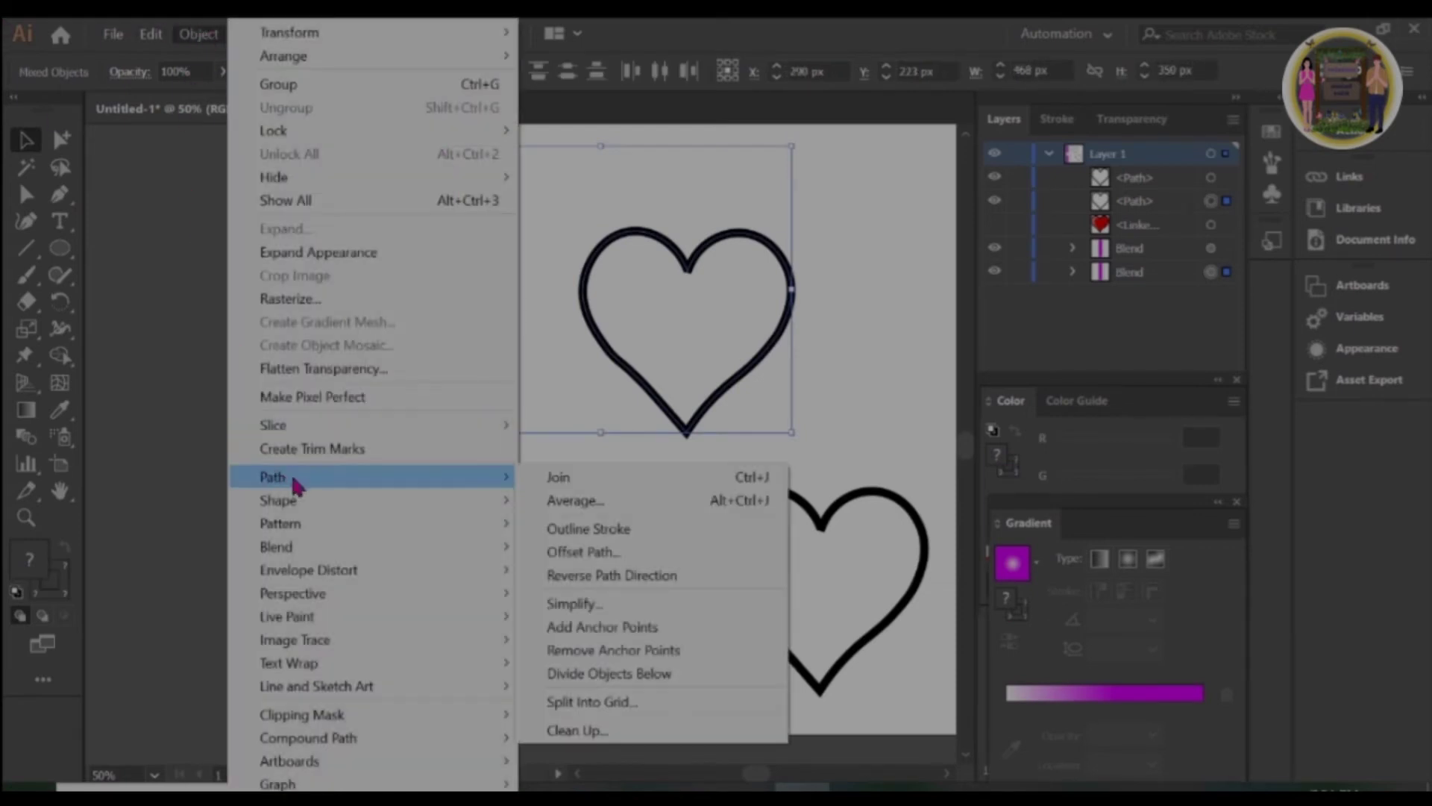
{"action": "mouse_move", "coordinate": [277, 546]}
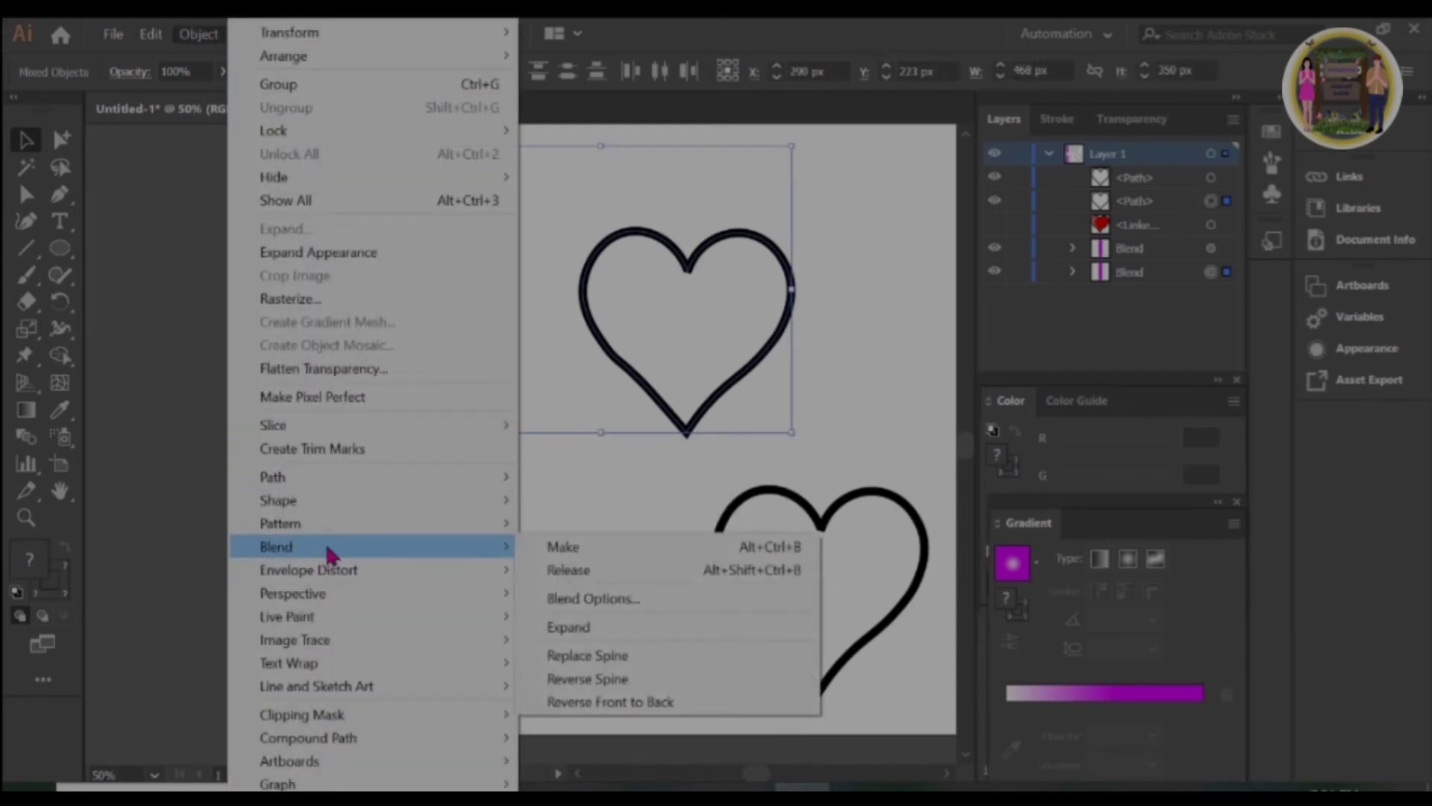
{"action": "left_click", "coordinate": [639, 656]}
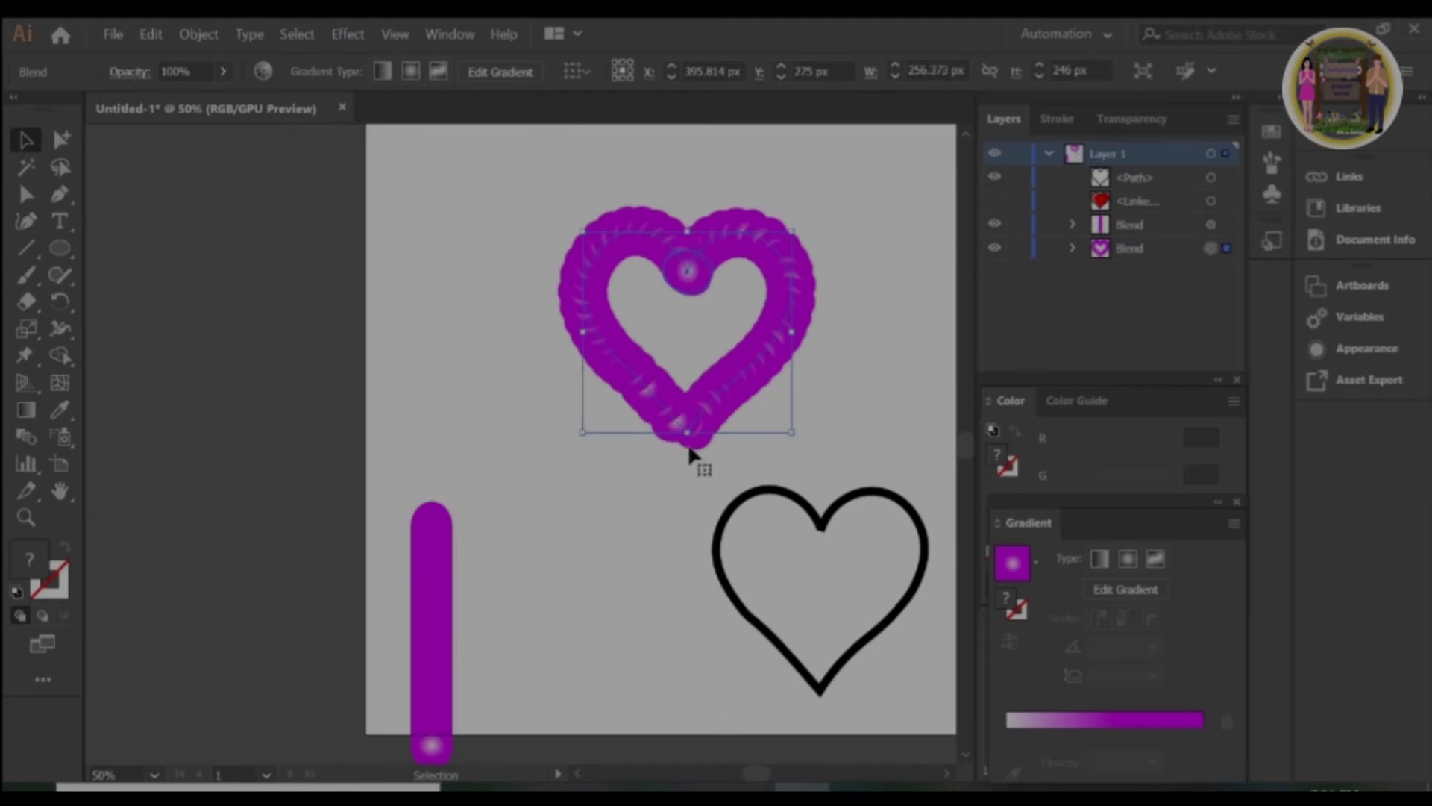
Scale the beaded heart blend down to about 244 × 241 px.
{"action": "scroll", "coordinate": [690, 453], "scroll_direction": "up", "scroll_amount": 1}
{"action": "scroll", "coordinate": [686, 451], "scroll_direction": "up", "scroll_amount": 2}
{"action": "scroll", "coordinate": [683, 450], "scroll_direction": "down", "scroll_amount": 3}
{"action": "scroll", "coordinate": [671, 446], "scroll_direction": "up", "scroll_amount": 1}
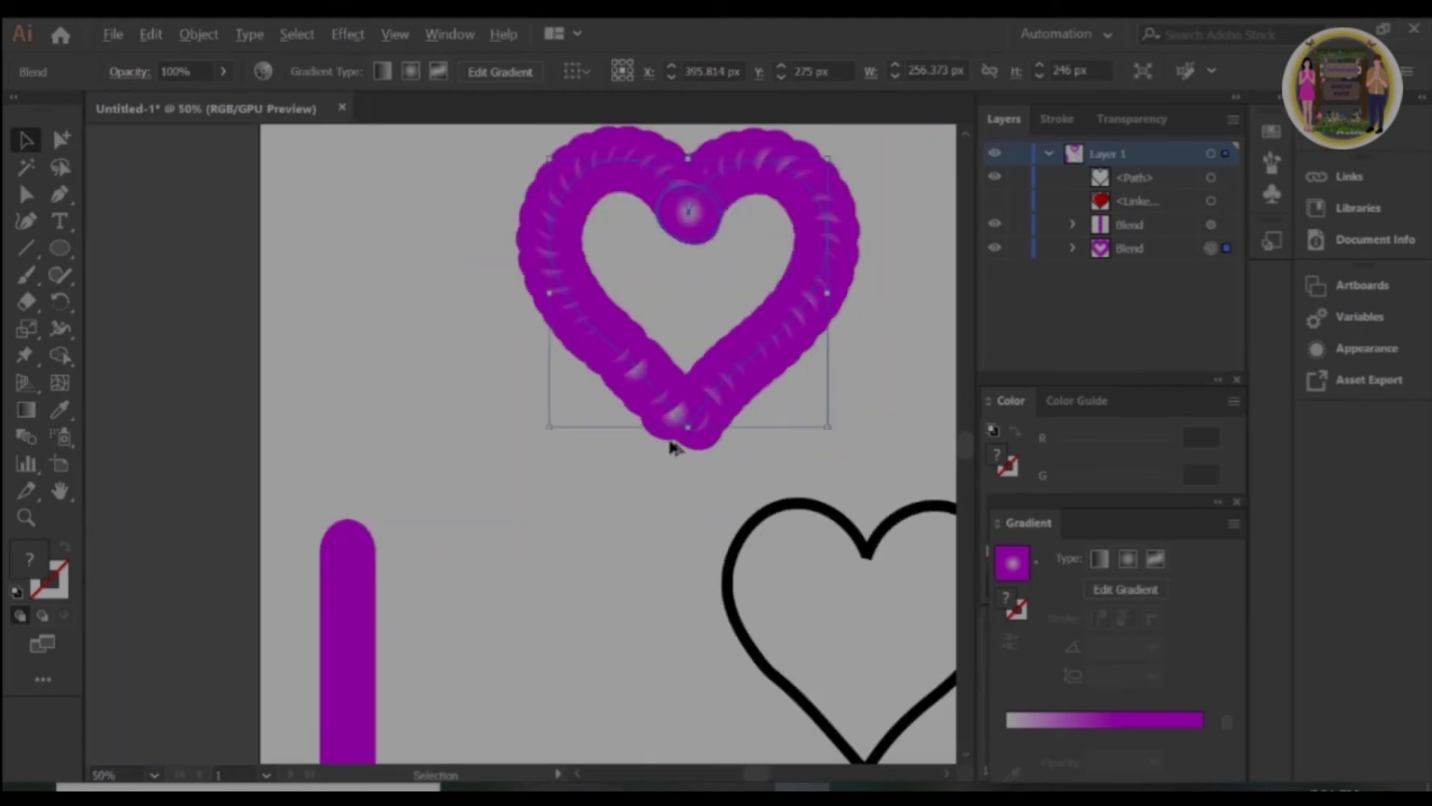
{"action": "scroll", "coordinate": [671, 443], "scroll_direction": "up", "scroll_amount": 1}
{"action": "scroll", "coordinate": [671, 441], "scroll_direction": "up", "scroll_amount": 1}
{"action": "scroll", "coordinate": [671, 441], "scroll_direction": "down", "scroll_amount": 2}
{"action": "left_click_drag", "start_coordinate": [548, 430], "coordinate": [562, 423]}
{"action": "scroll", "coordinate": [562, 418], "scroll_direction": "up", "scroll_amount": 1}
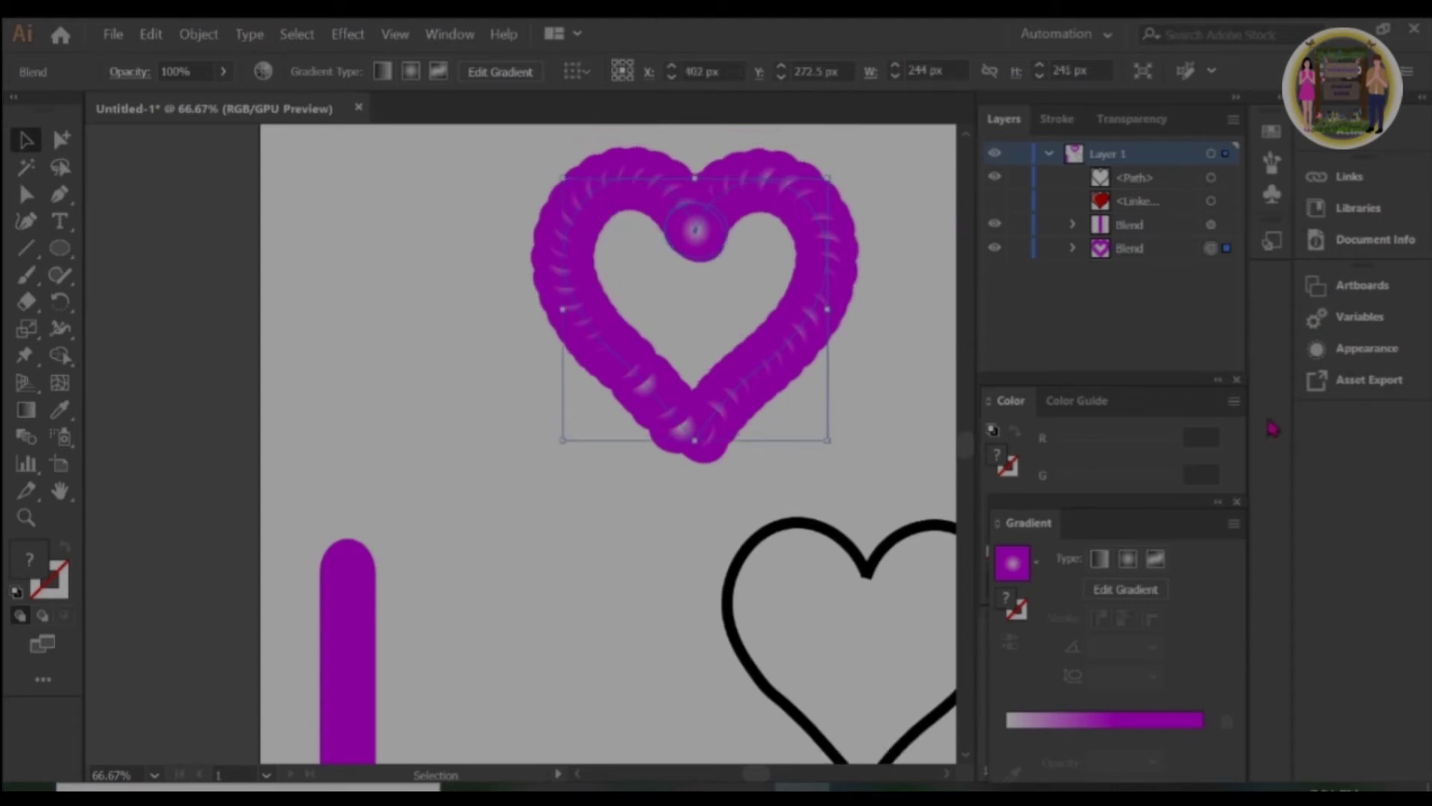
{"action": "scroll", "coordinate": [778, 558], "scroll_direction": "down", "scroll_amount": 1}
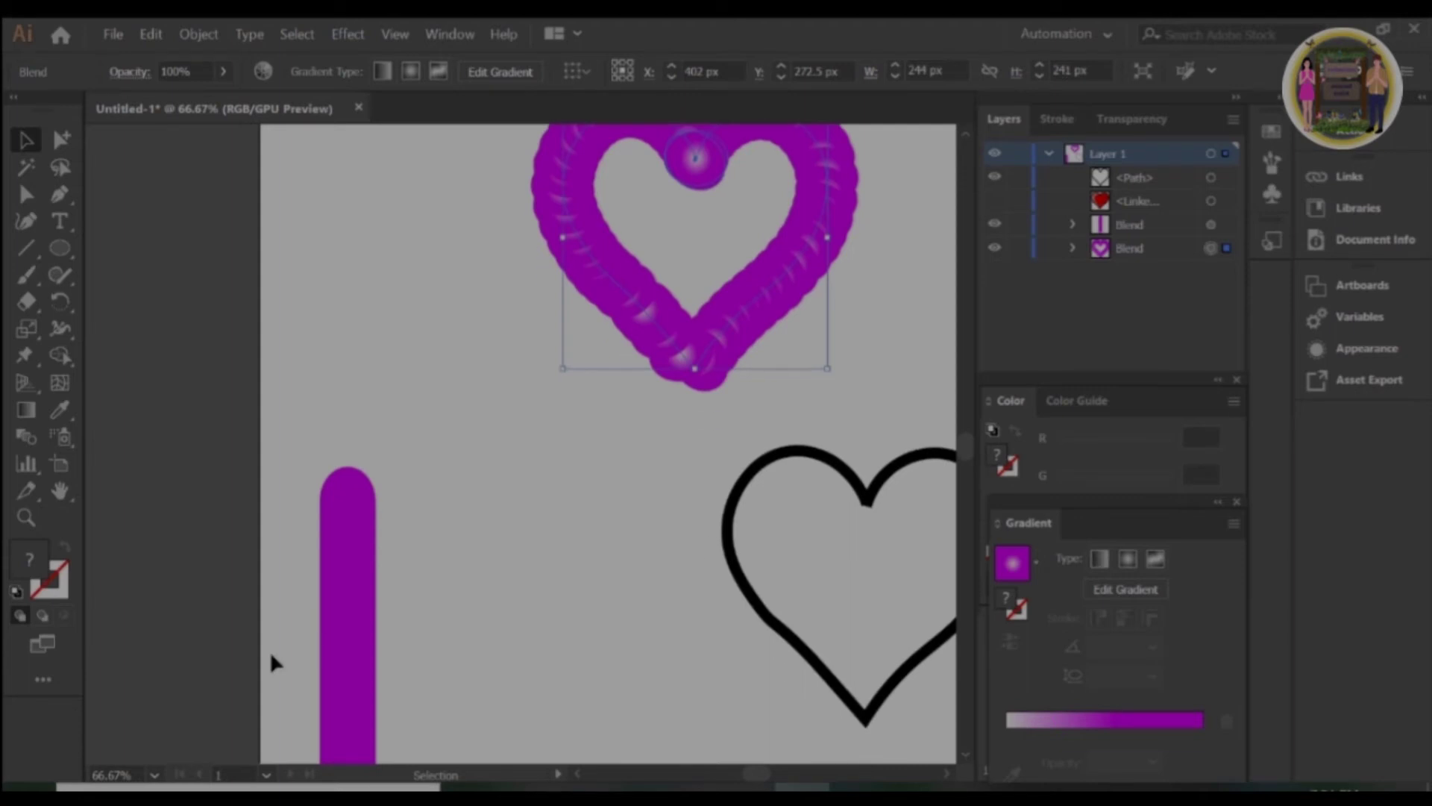
{"action": "left_click", "coordinate": [348, 632]}
{"action": "scroll", "coordinate": [485, 642], "scroll_direction": "down", "scroll_amount": 1}
{"action": "scroll", "coordinate": [556, 593], "scroll_direction": "down", "scroll_amount": 1}
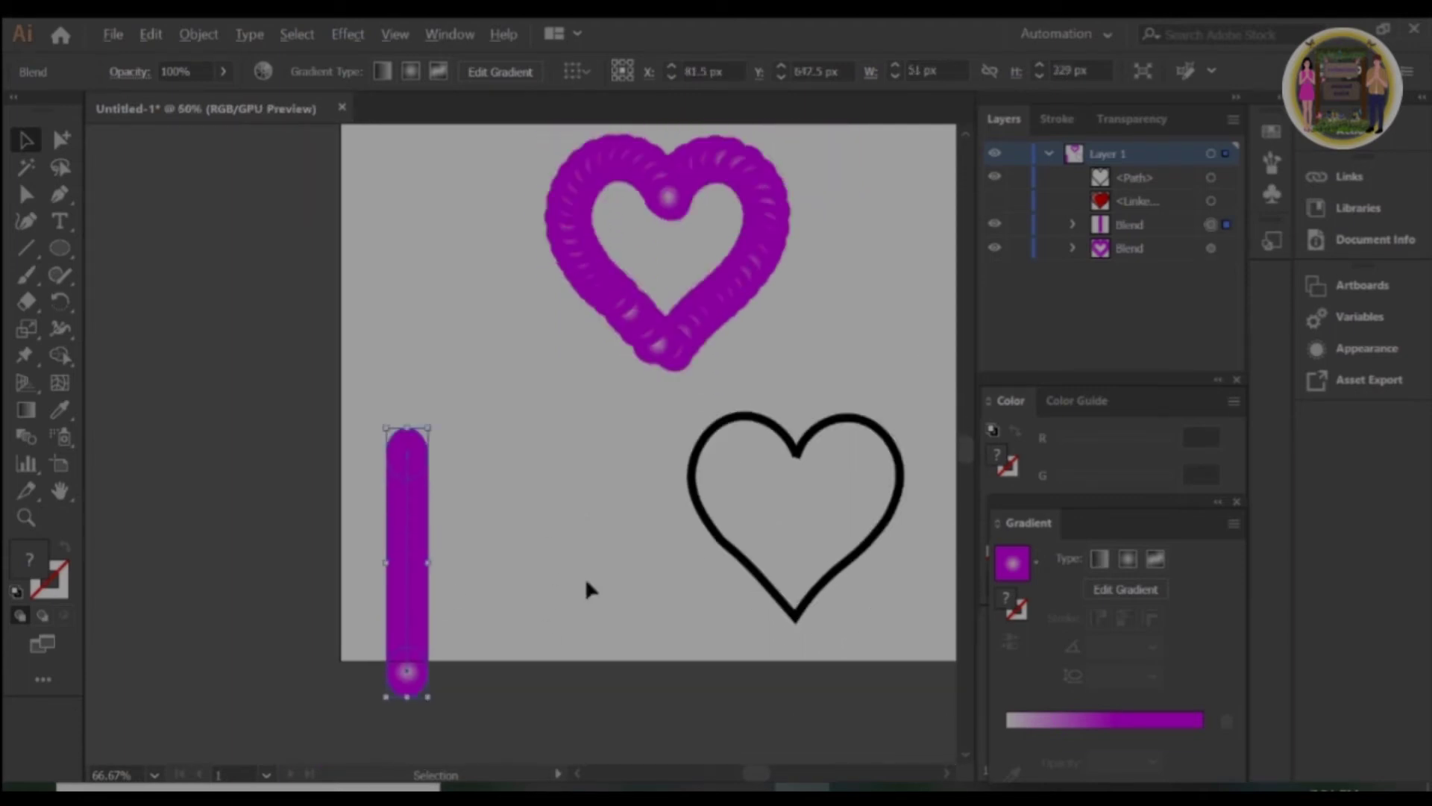
Recolour the spare lower blend bar olive green, about RGB 139/206/32.
{"action": "double_click", "coordinate": [418, 550]}
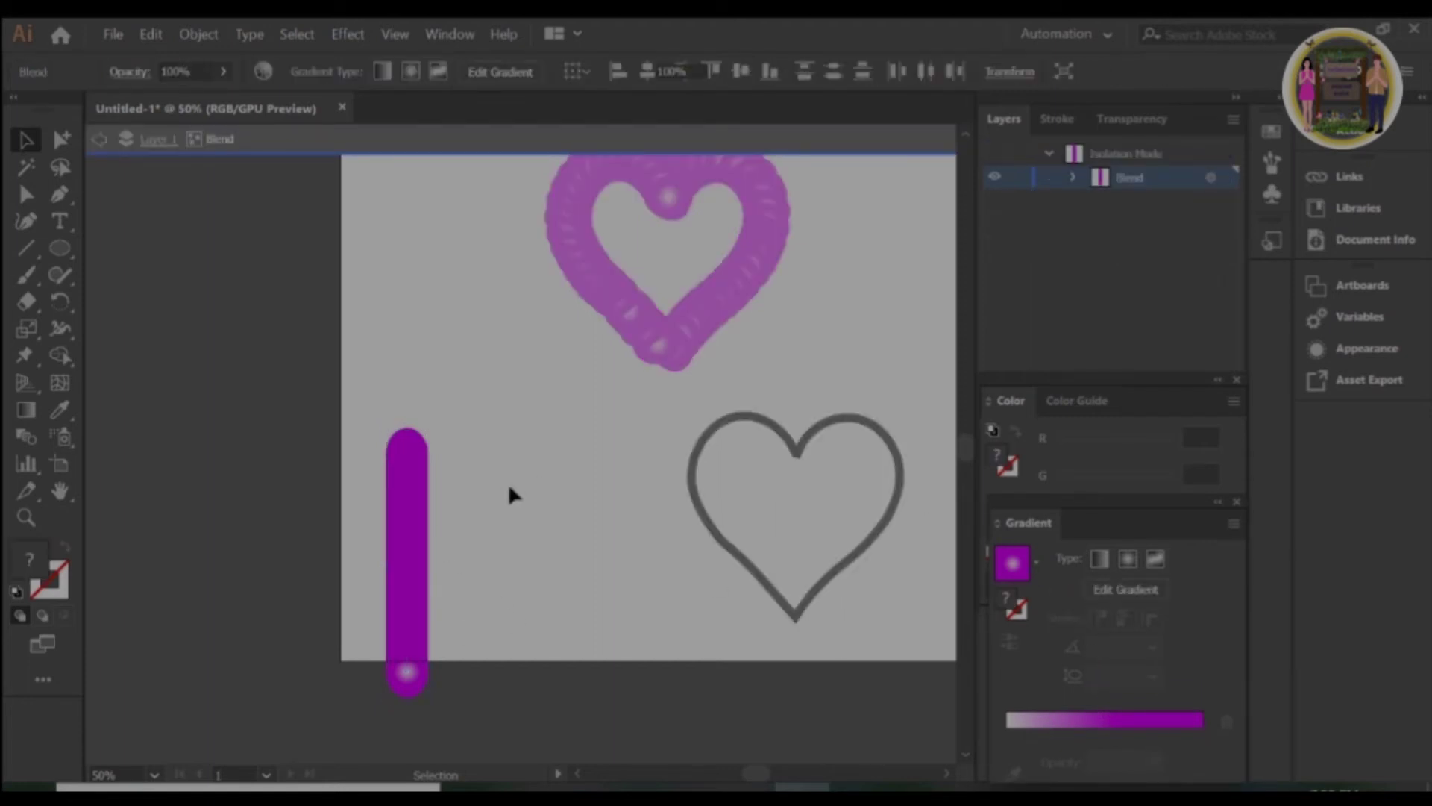
{"action": "double_click", "coordinate": [537, 483]}
{"action": "left_click", "coordinate": [416, 534]}
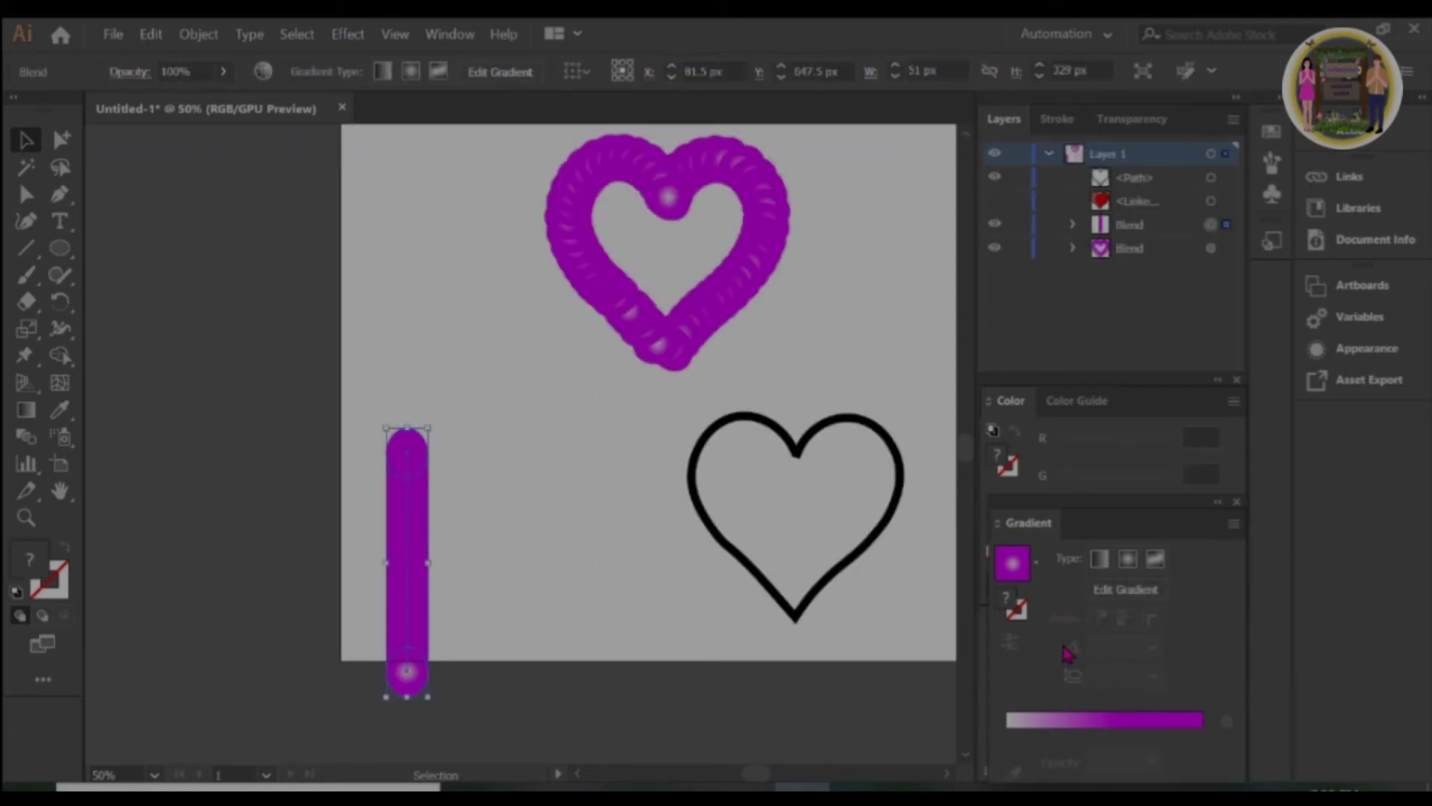
{"action": "double_click", "coordinate": [995, 453]}
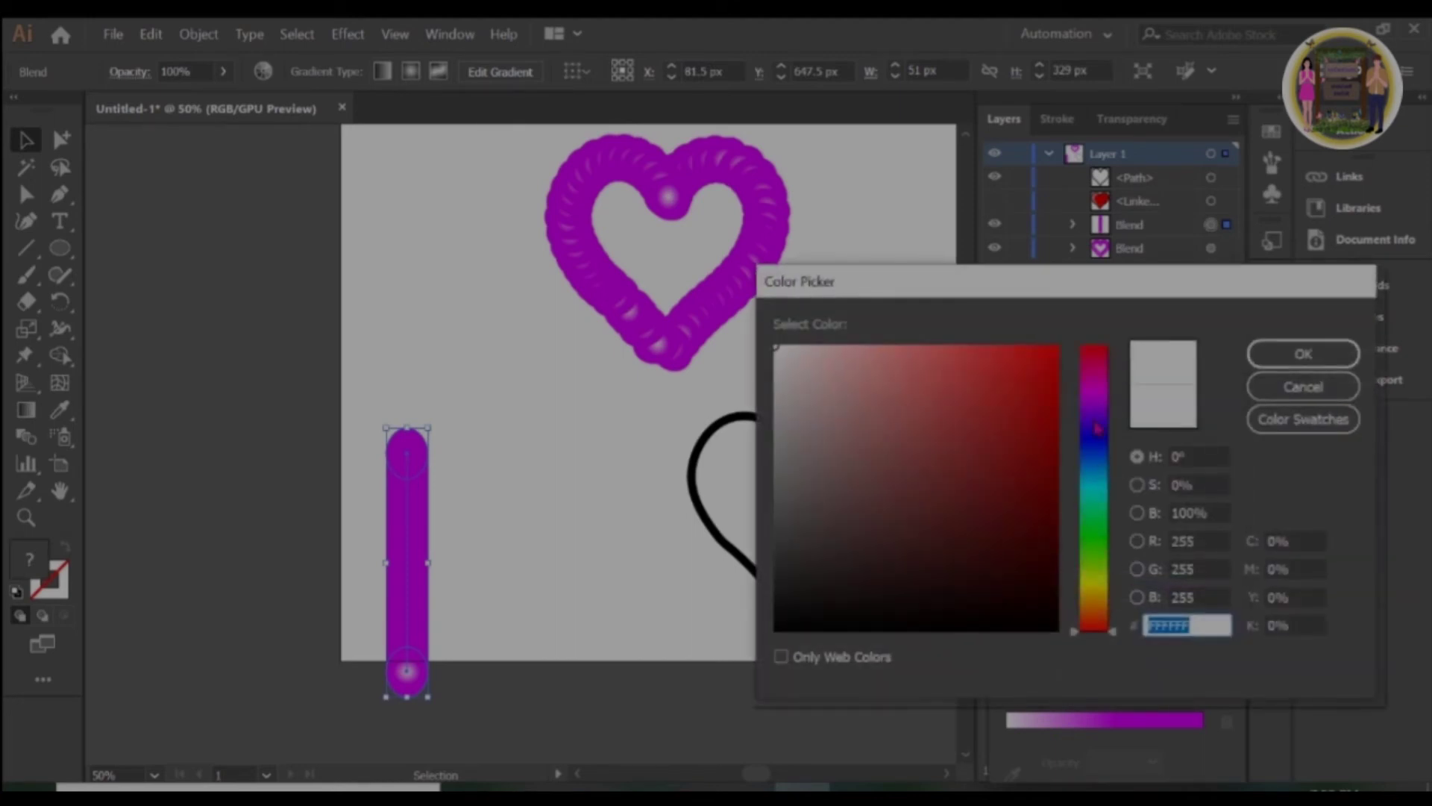
{"action": "left_click", "coordinate": [1095, 392]}
{"action": "left_click_drag", "start_coordinate": [1100, 403], "coordinate": [1100, 579]}
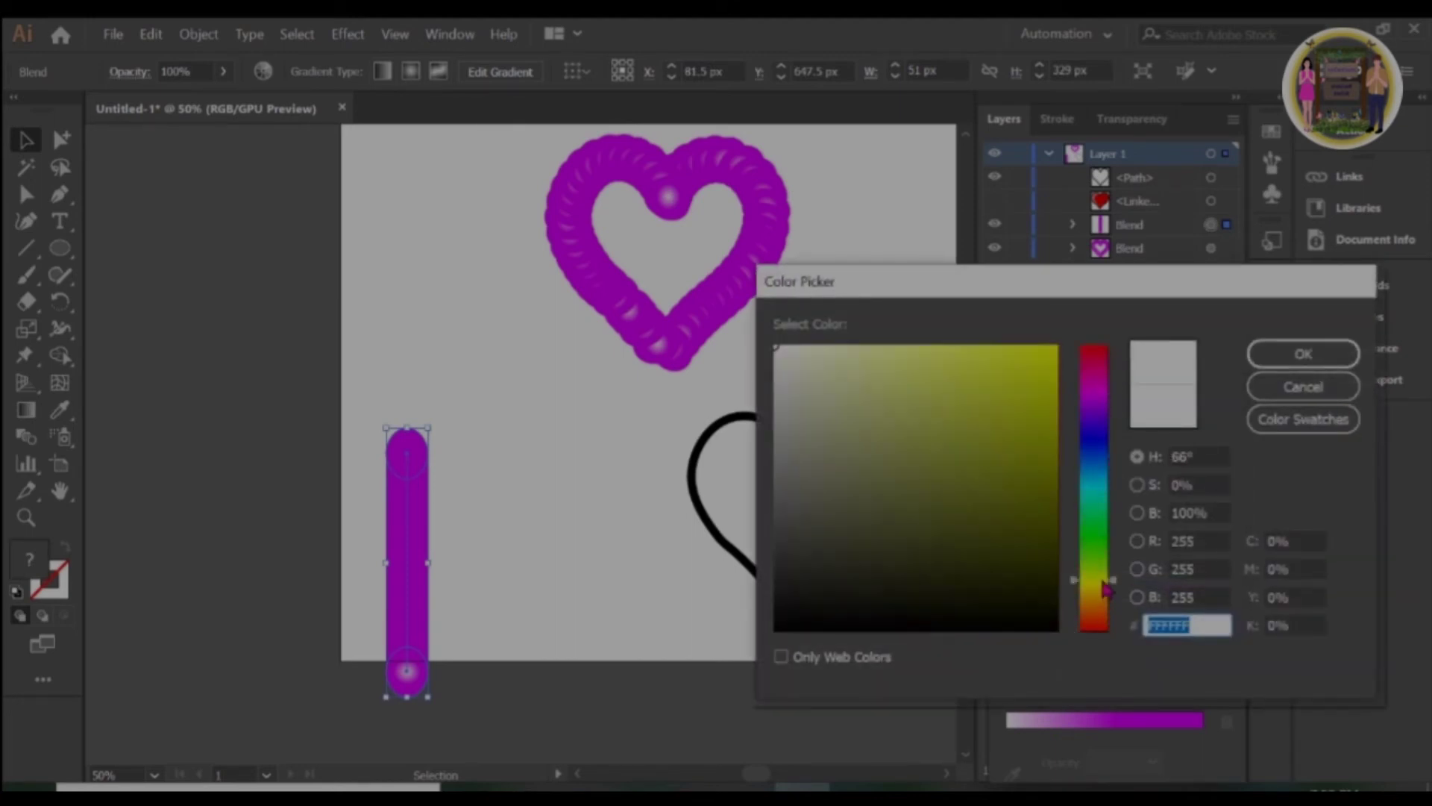
{"action": "left_click", "coordinate": [1020, 362]}
{"action": "left_click", "coordinate": [1327, 349]}
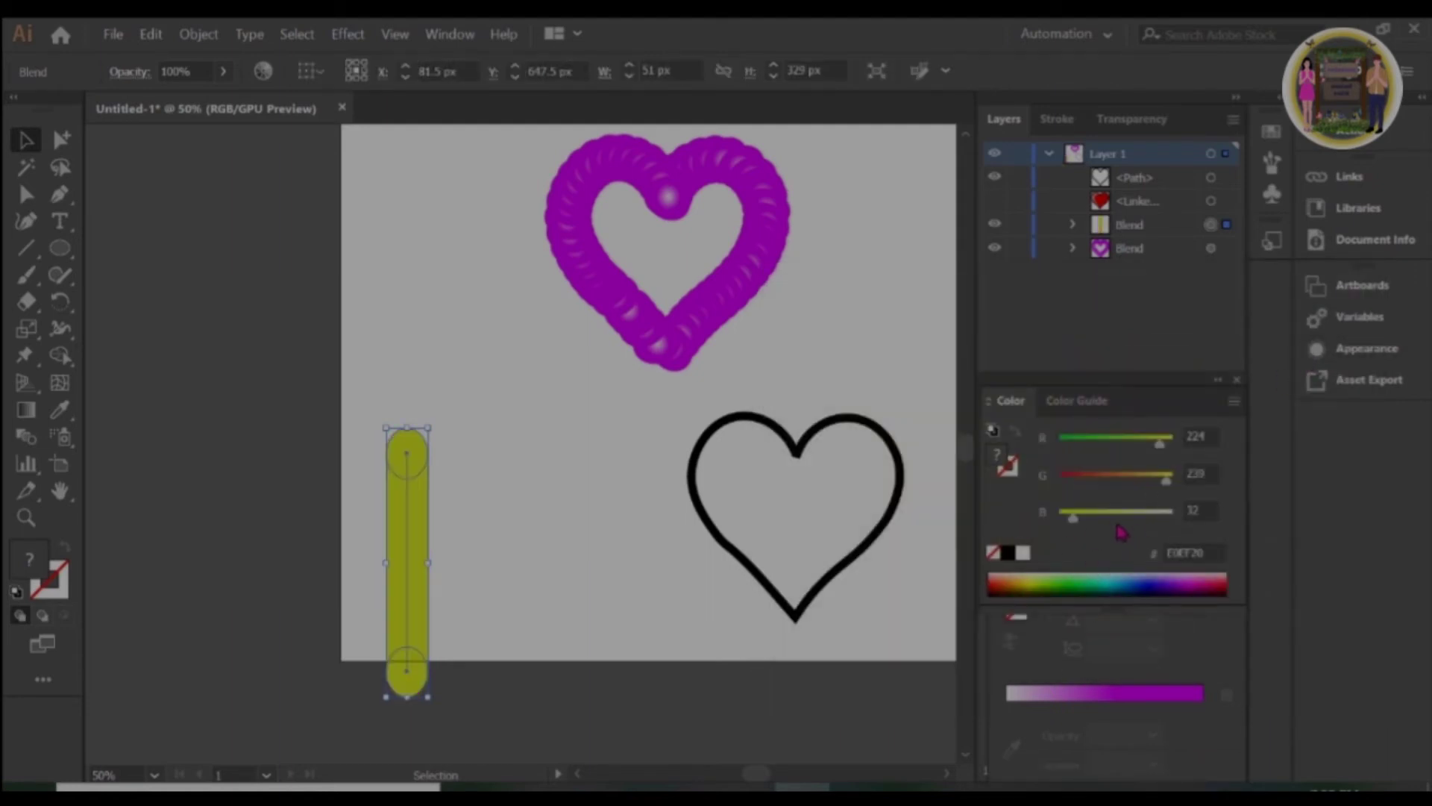
{"action": "left_click_drag", "start_coordinate": [1168, 486], "coordinate": [1149, 488]}
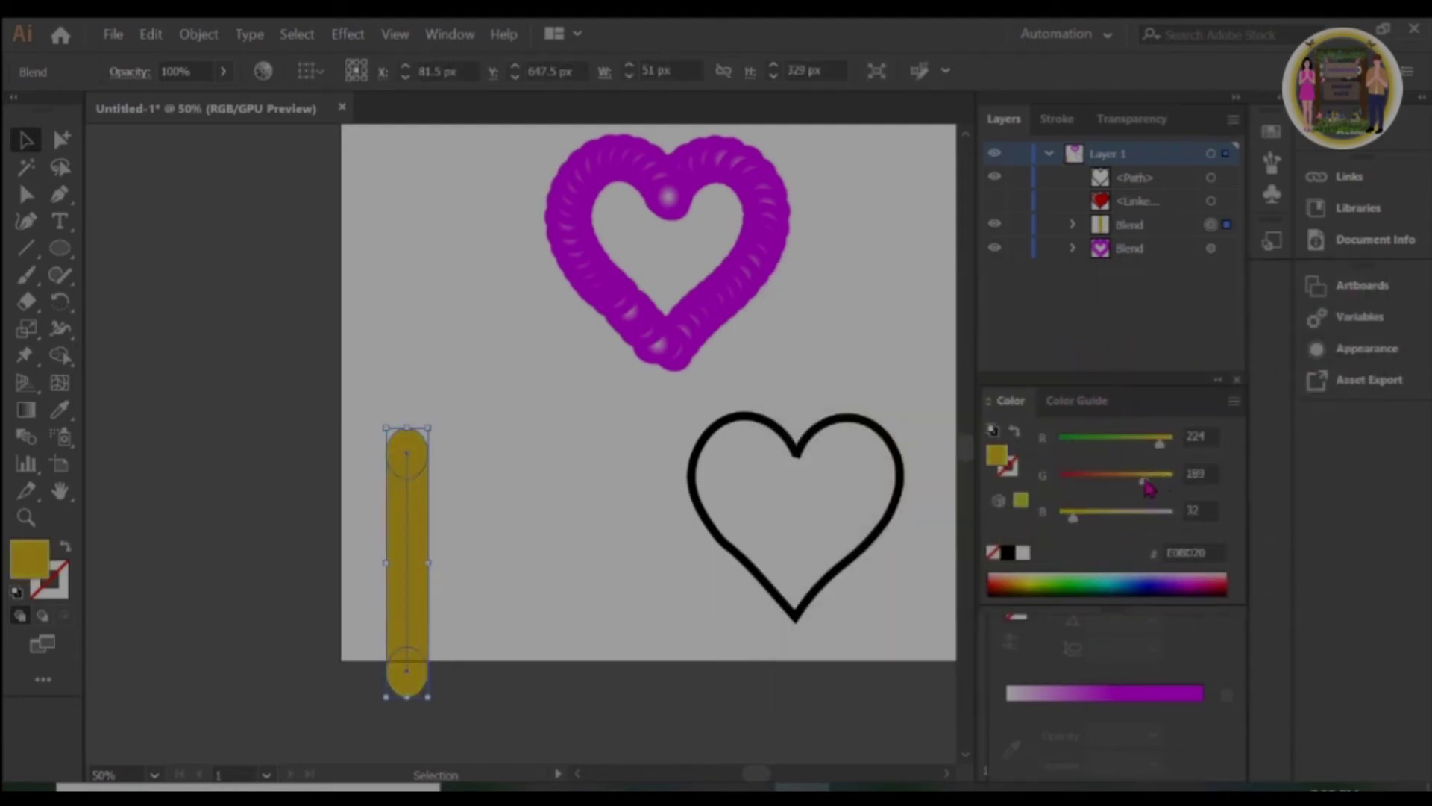
{"action": "left_click_drag", "start_coordinate": [1161, 444], "coordinate": [1125, 447]}
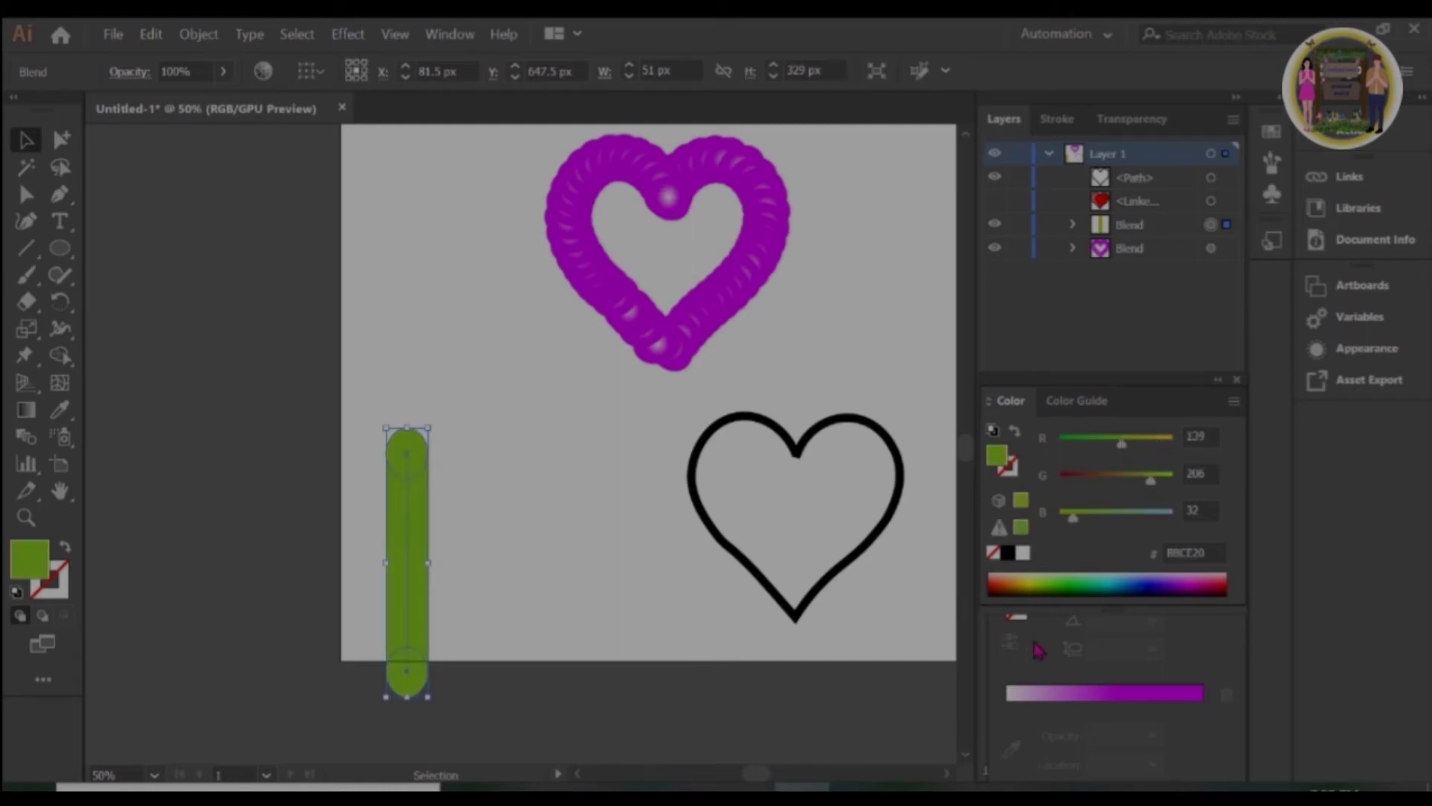
Apply the radial gradient, move a stop to 71.42%, and make the outer stop a green shade.
{"action": "left_click", "coordinate": [912, 384]}
{"action": "left_click", "coordinate": [1043, 693]}
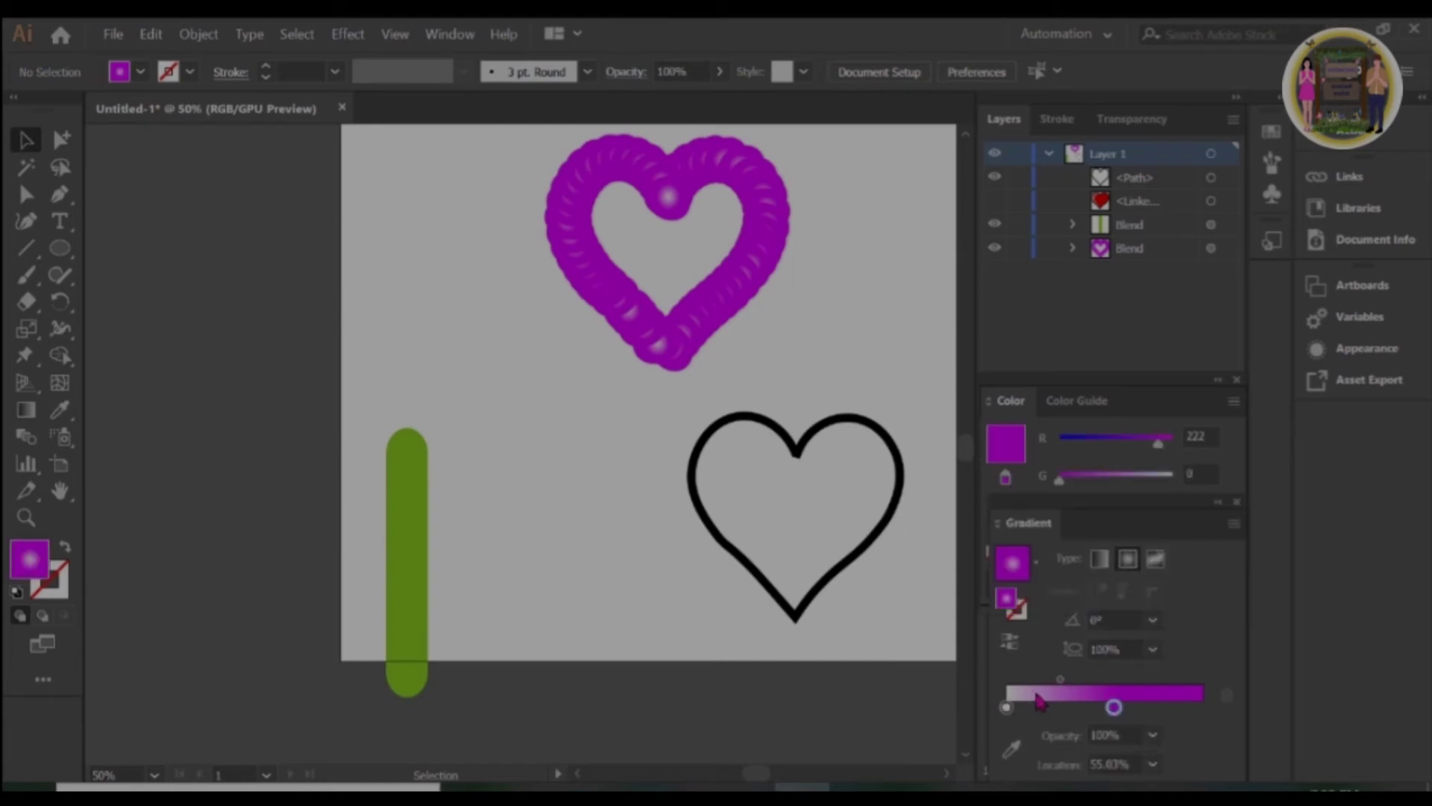
{"action": "left_click_drag", "start_coordinate": [1113, 707], "coordinate": [1146, 706]}
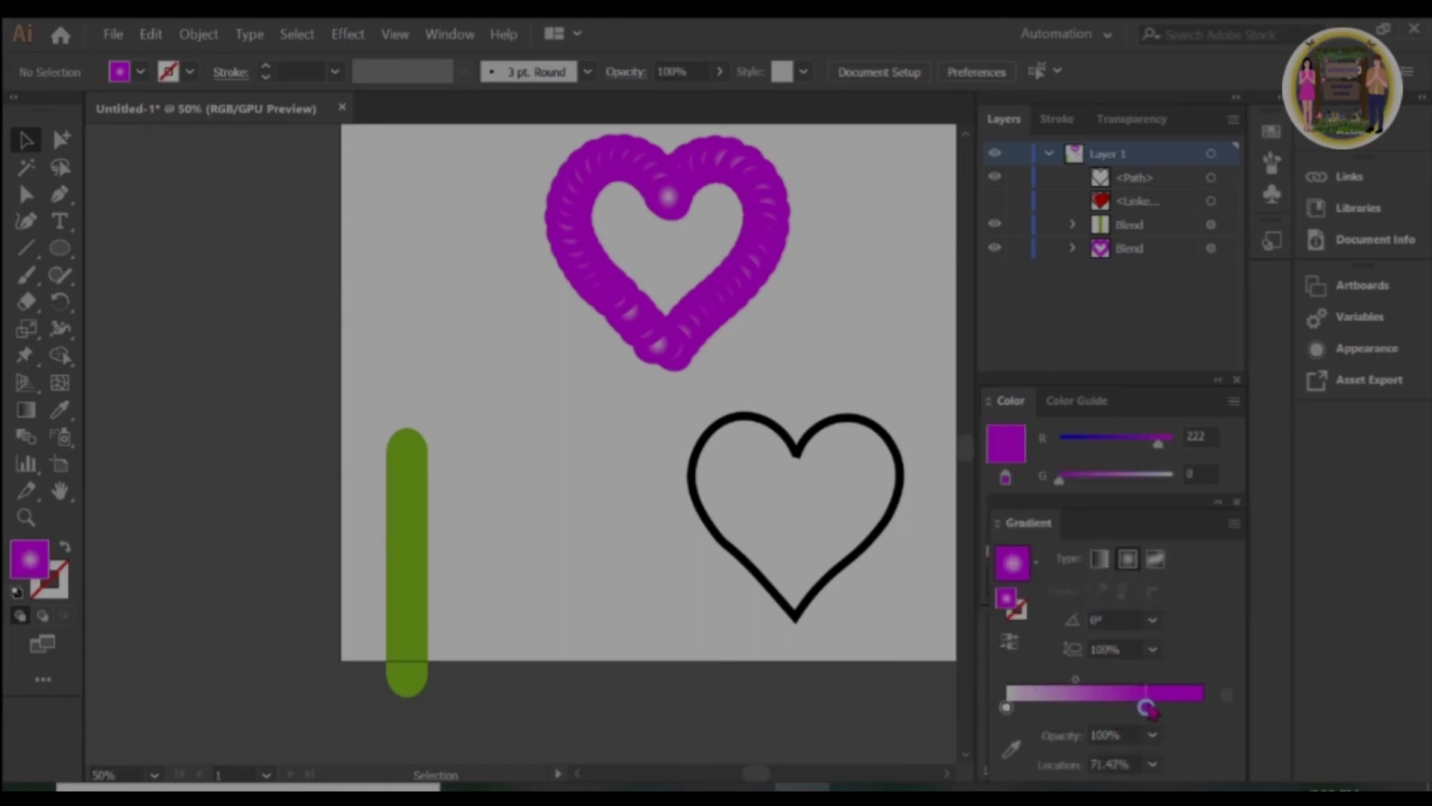
{"action": "left_click", "coordinate": [1011, 748]}
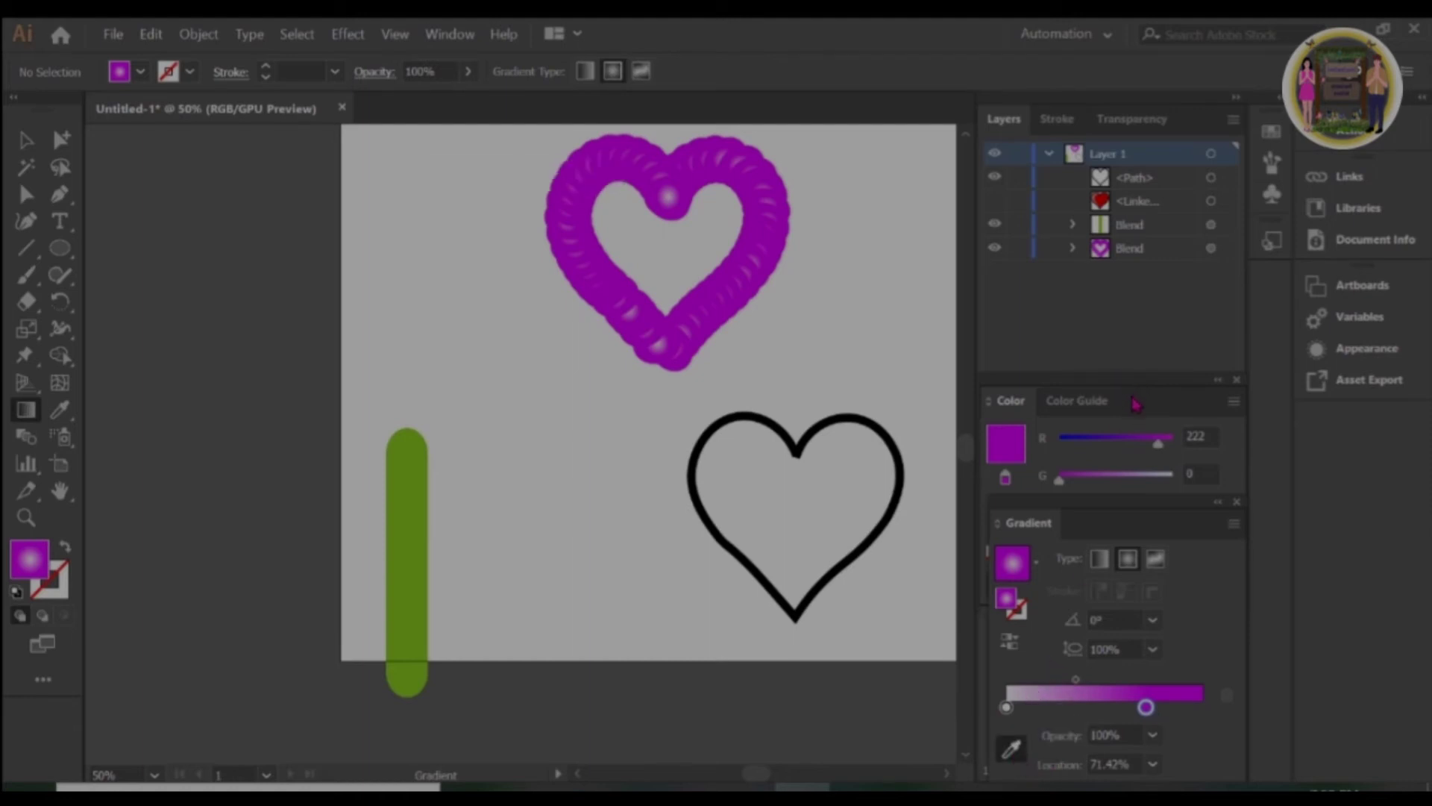
{"action": "left_click", "coordinate": [1107, 403]}
{"action": "left_click", "coordinate": [1113, 493]}
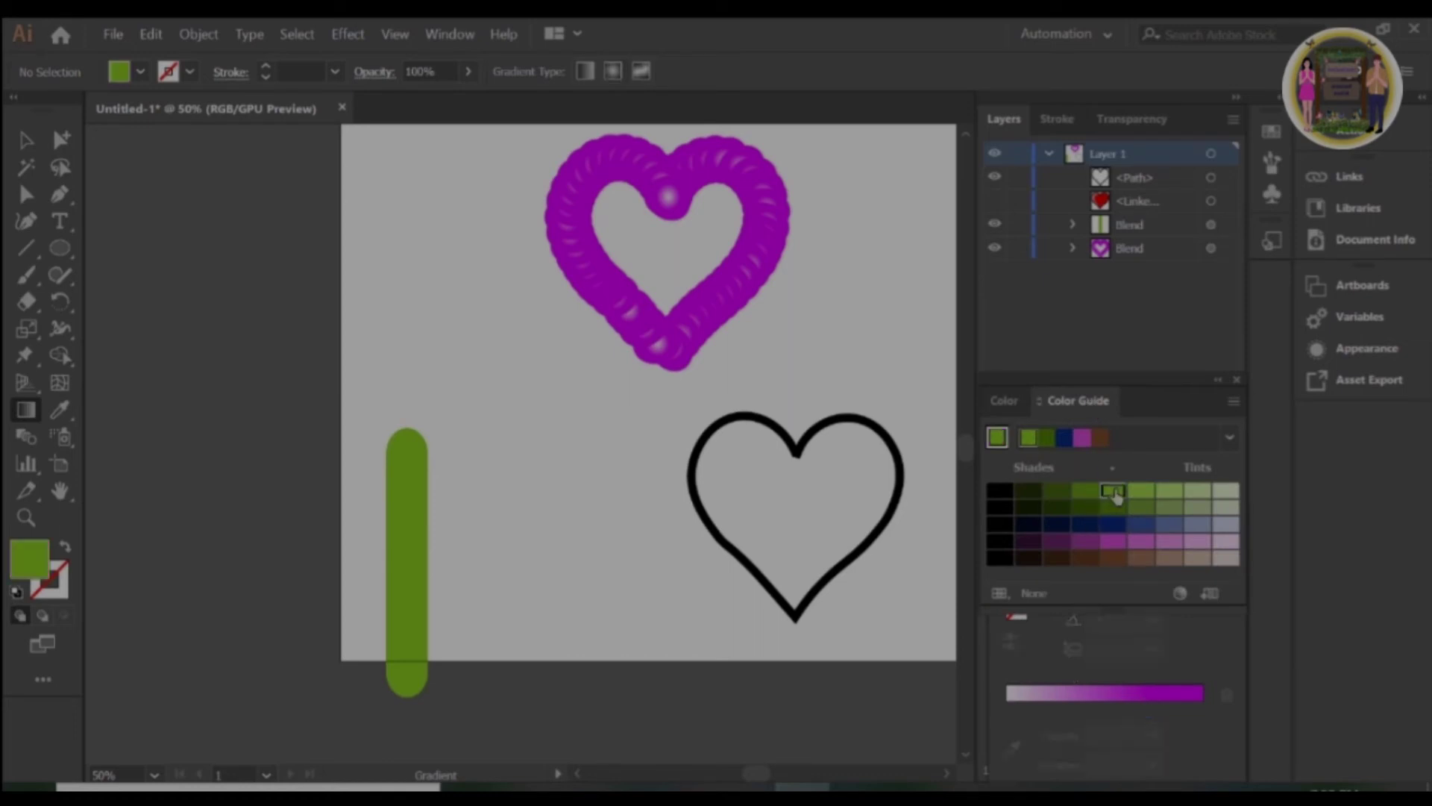
{"action": "left_click", "coordinate": [1005, 400]}
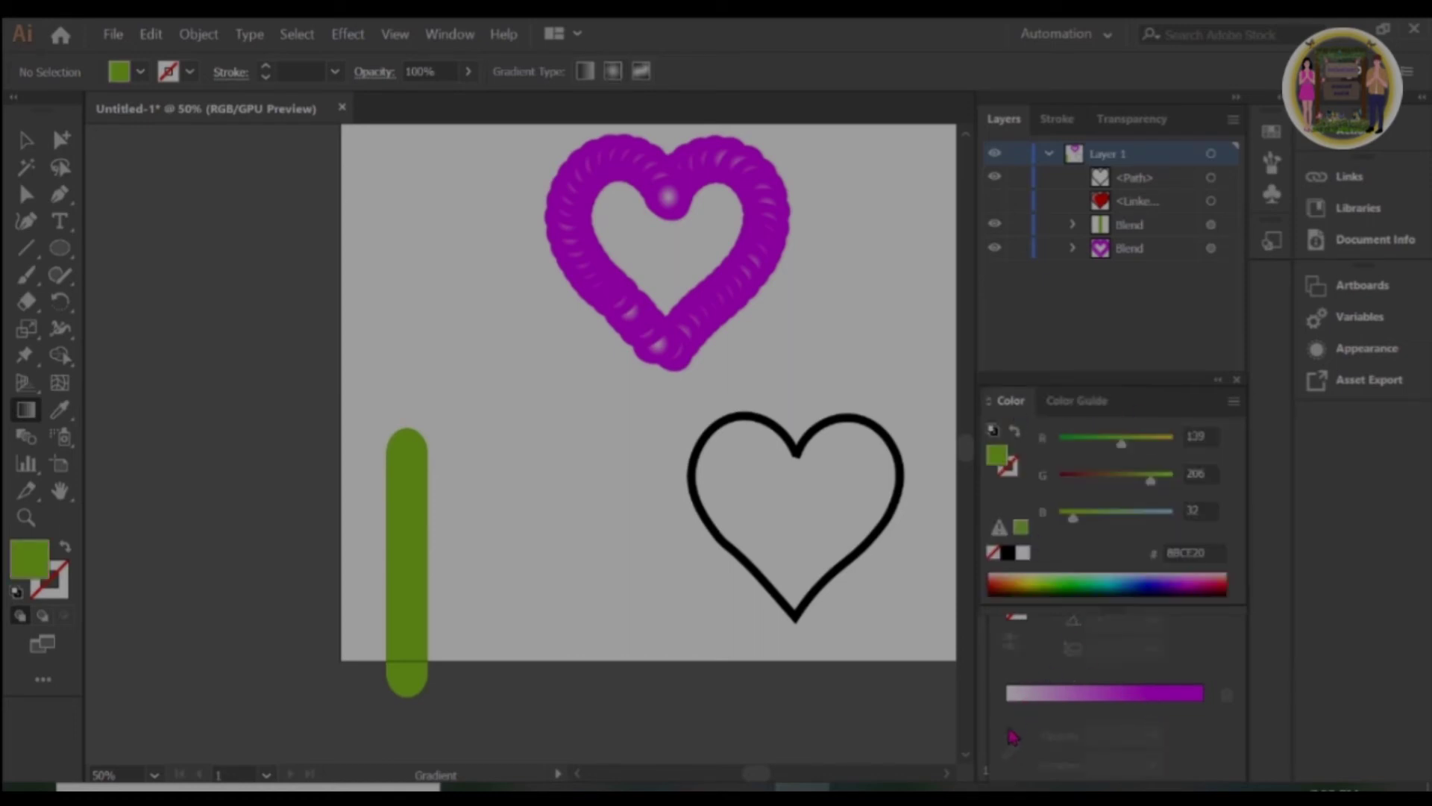
Make the gradient's end stop green, shift it slightly left, and sample the bar's olive colour.
{"action": "left_click", "coordinate": [1146, 706]}
{"action": "left_click", "coordinate": [1013, 749]}
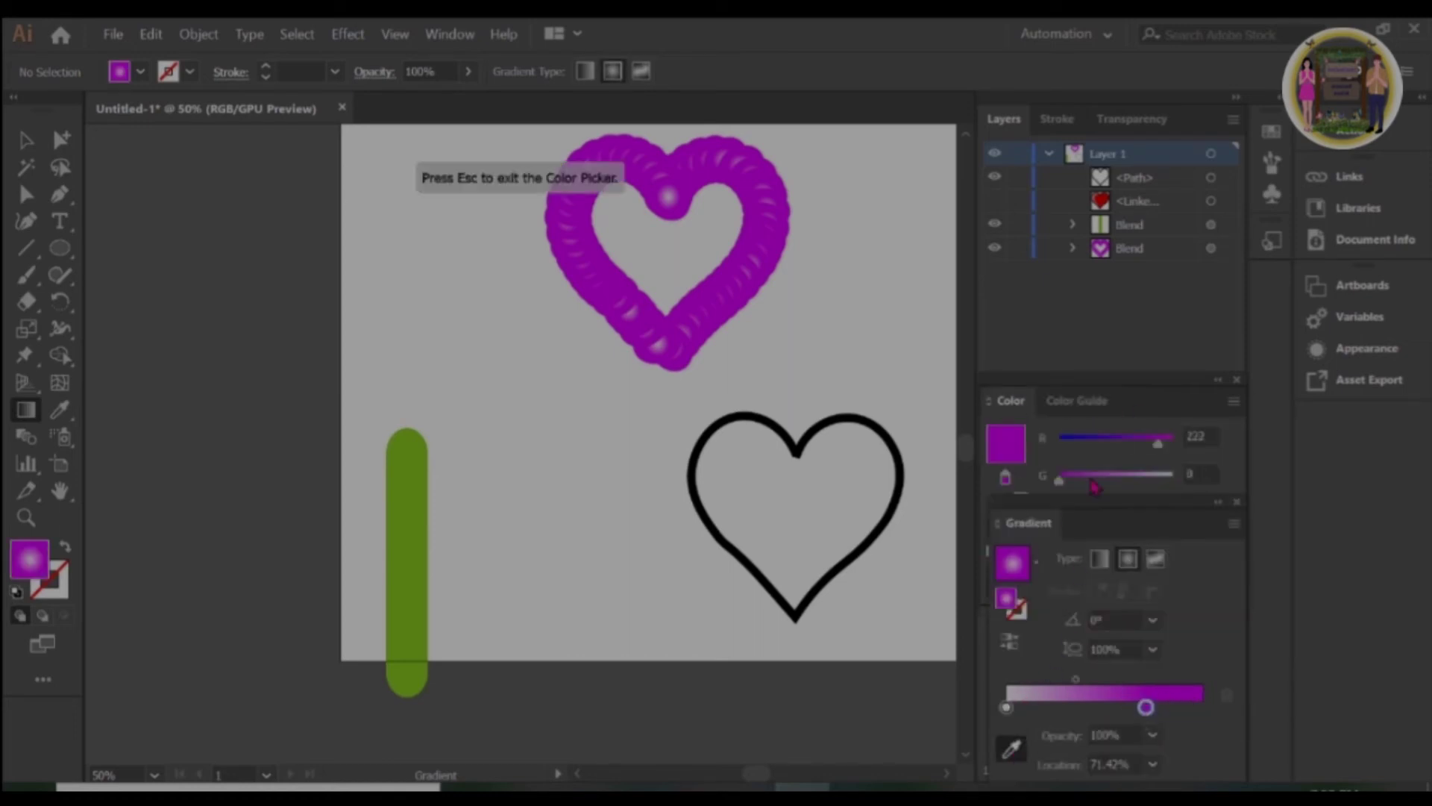
{"action": "left_click_drag", "start_coordinate": [1164, 399], "coordinate": [1402, 437]}
{"action": "left_click", "coordinate": [1311, 611]}
{"action": "left_click", "coordinate": [1145, 707]}
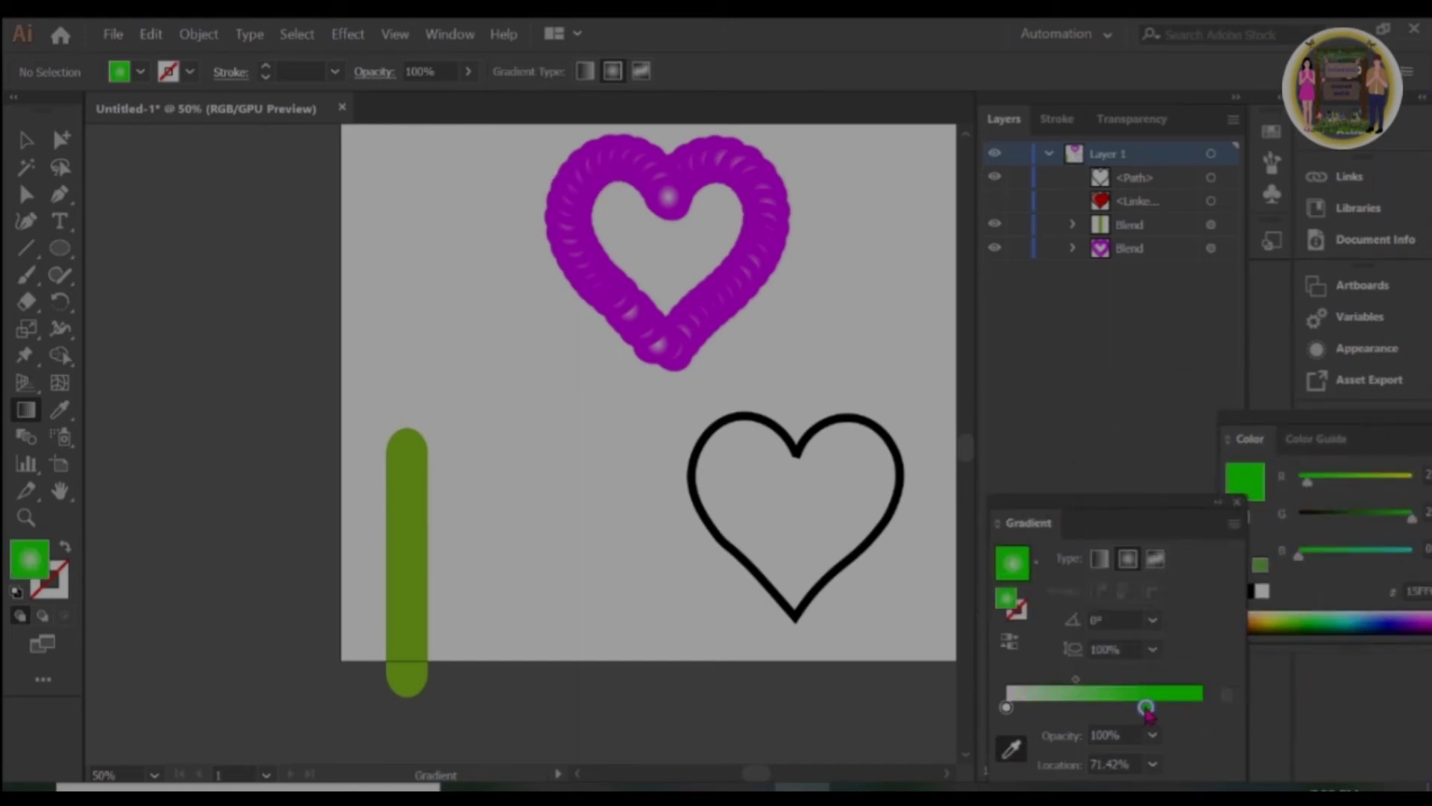
{"action": "left_click_drag", "start_coordinate": [1142, 707], "coordinate": [1135, 707]}
{"action": "left_click", "coordinate": [428, 570]}
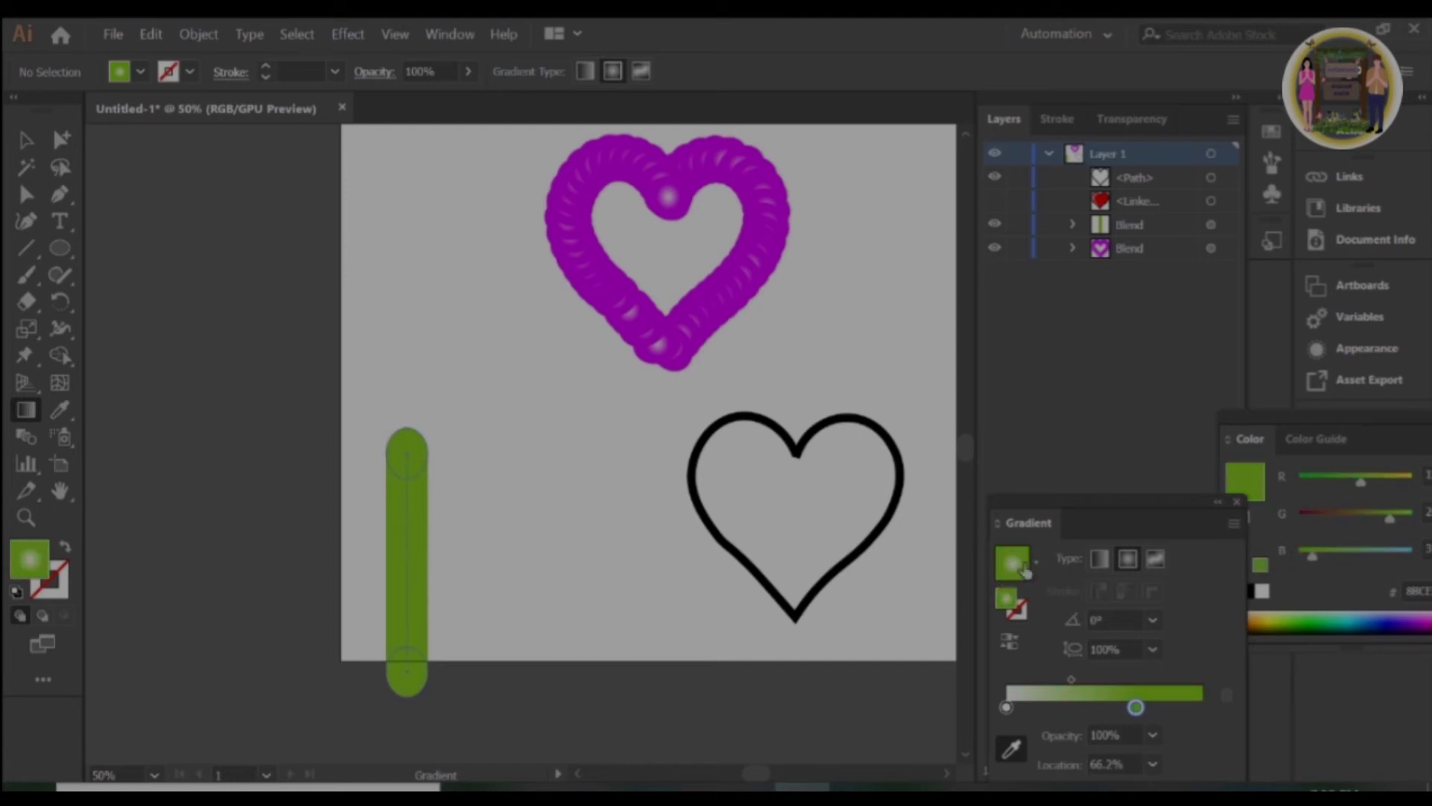
Add a middle gradient stop at about 44.23%.
{"action": "left_click", "coordinate": [1119, 708]}
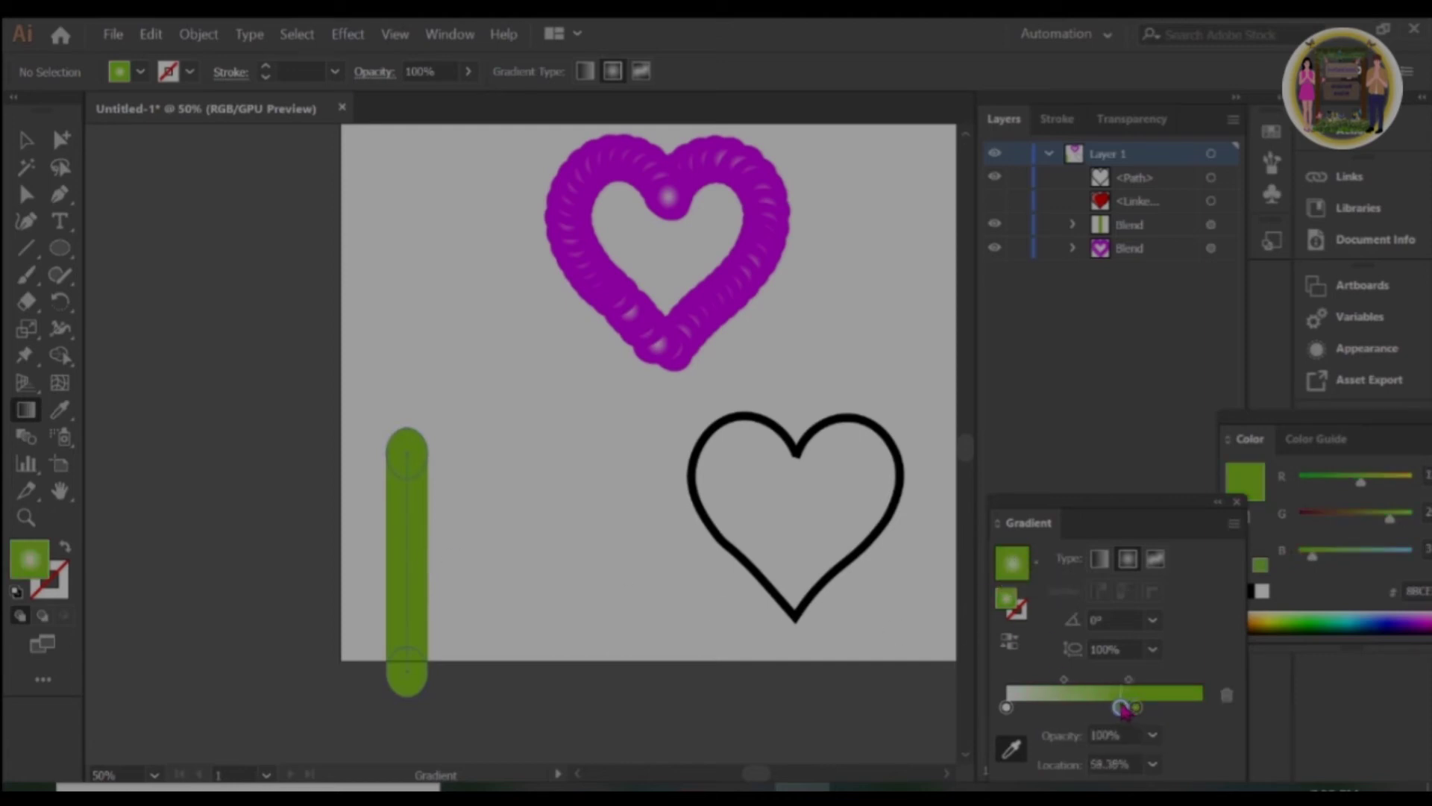
{"action": "left_click_drag", "start_coordinate": [1185, 515], "coordinate": [1204, 355]}
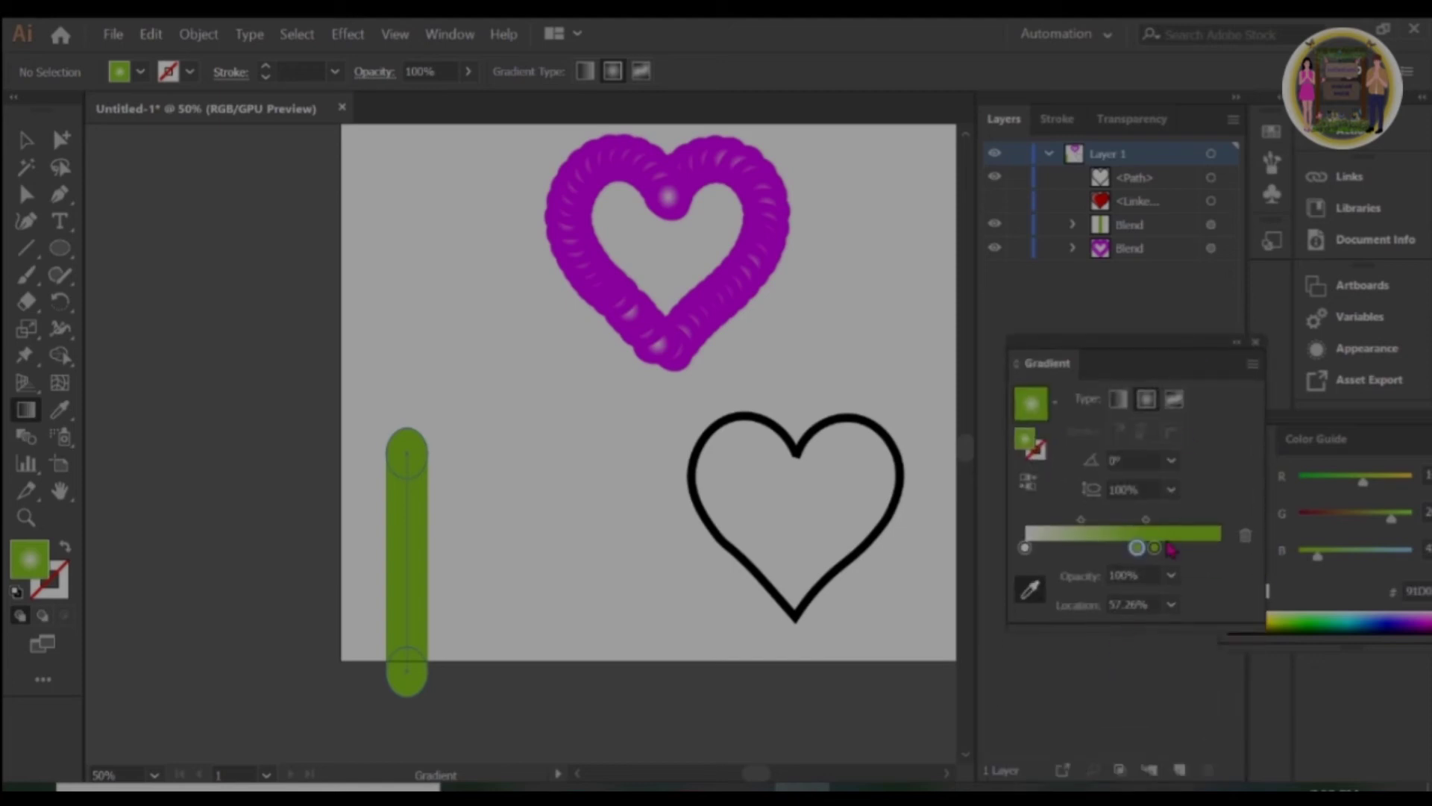
{"action": "left_click_drag", "start_coordinate": [1137, 548], "coordinate": [1111, 548]}
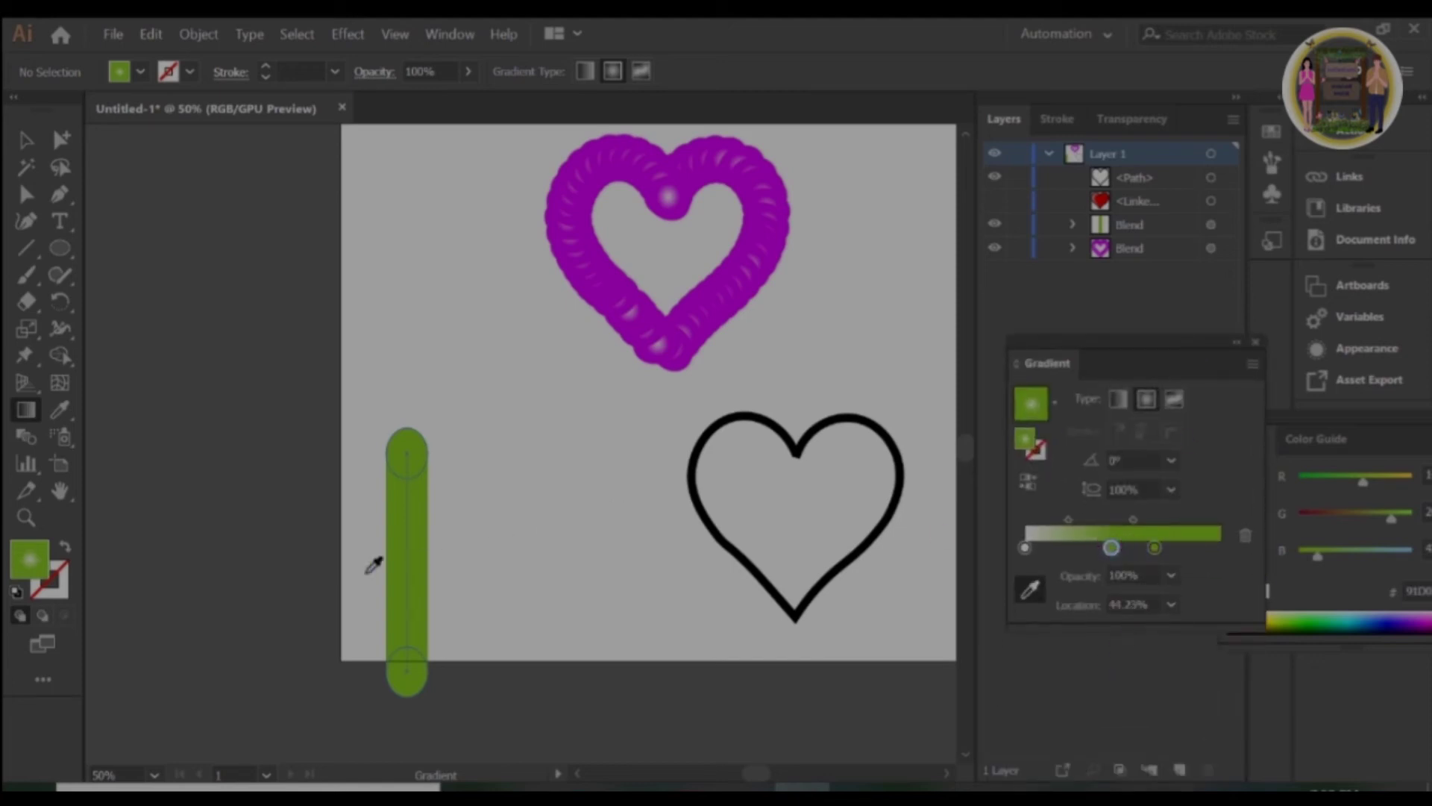
Fill the green blend bar with the gradient and select it together with the heart outline.
{"action": "left_click", "coordinate": [25, 141]}
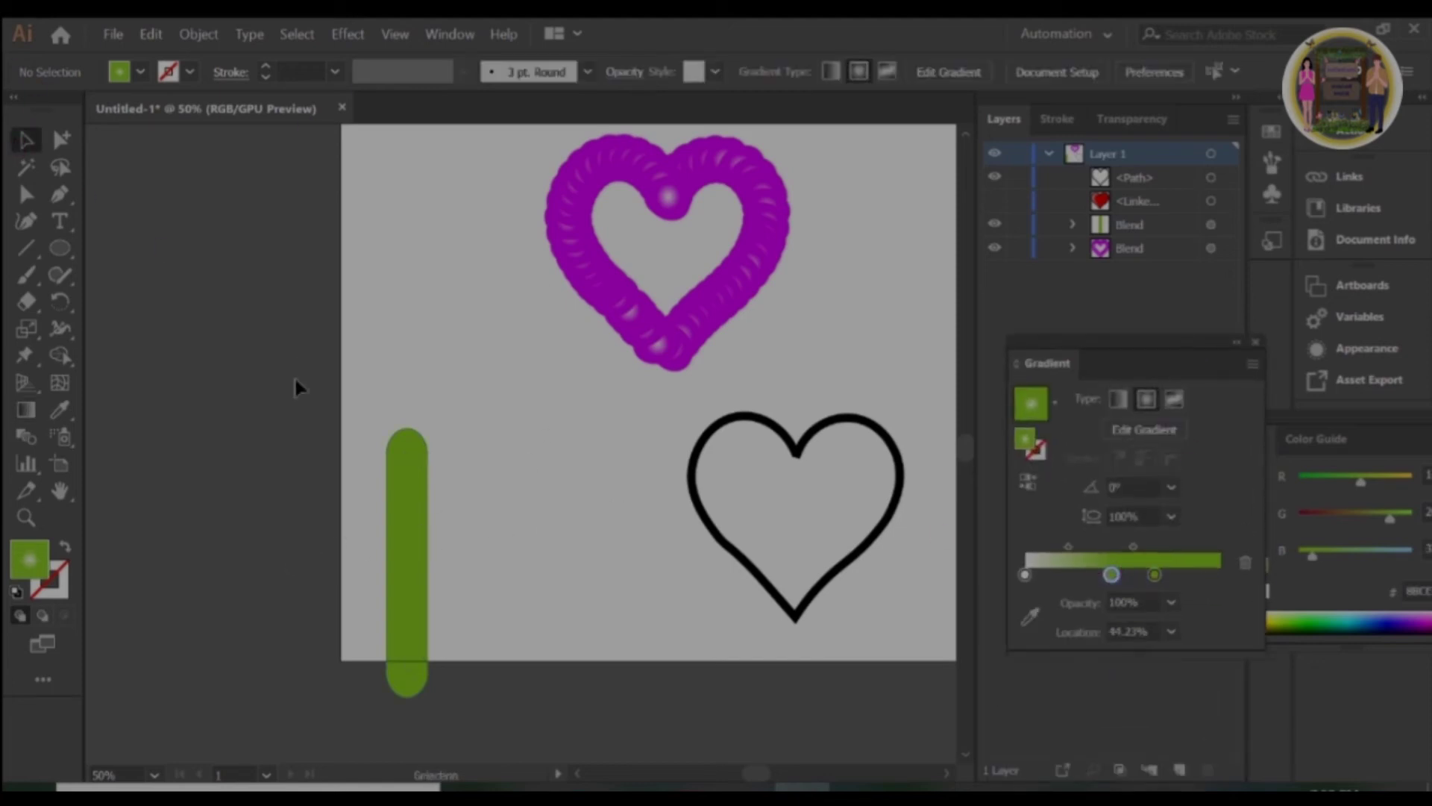
{"action": "left_click", "coordinate": [409, 476]}
{"action": "left_click", "coordinate": [1099, 540]}
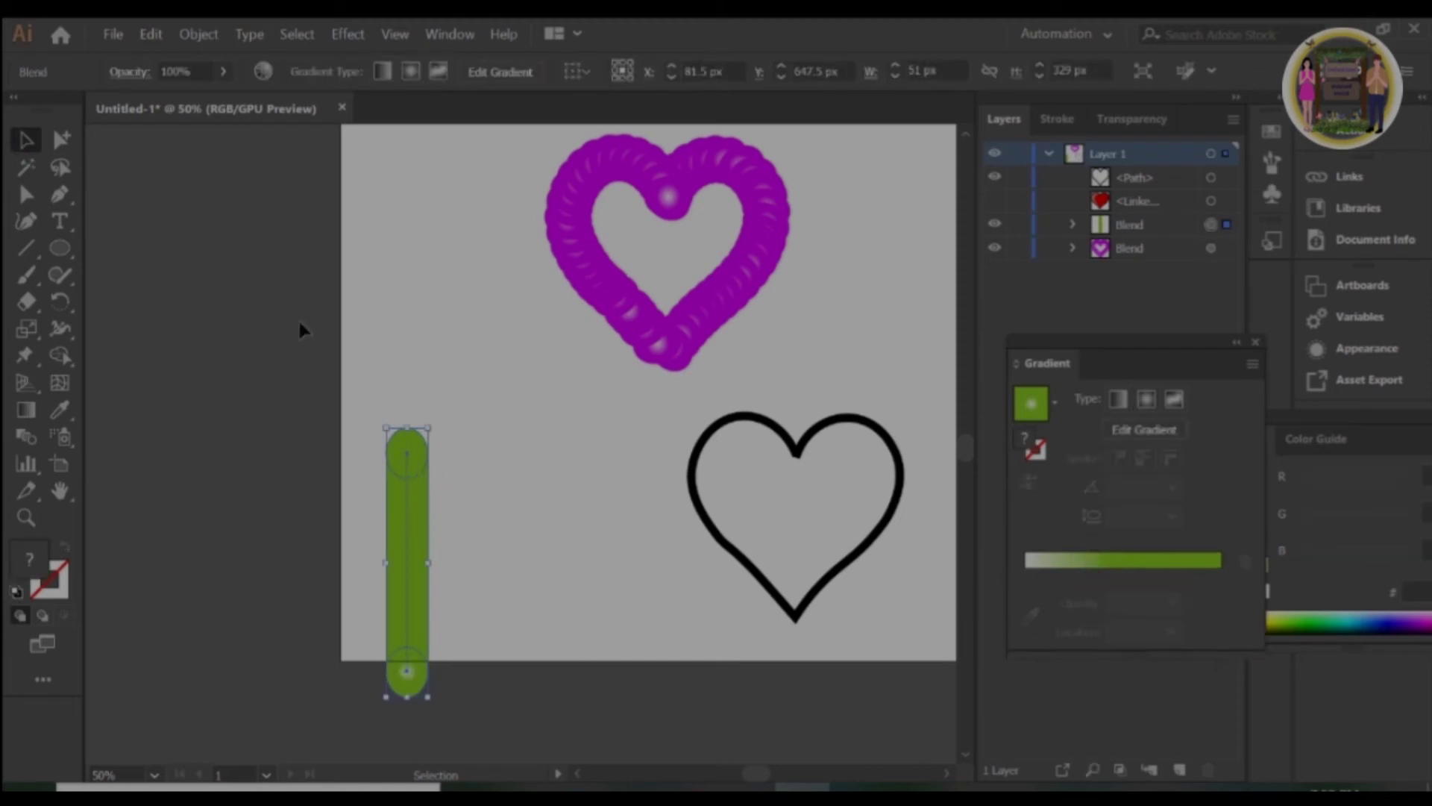
{"action": "left_click", "coordinate": [781, 540], "text": "shift"}
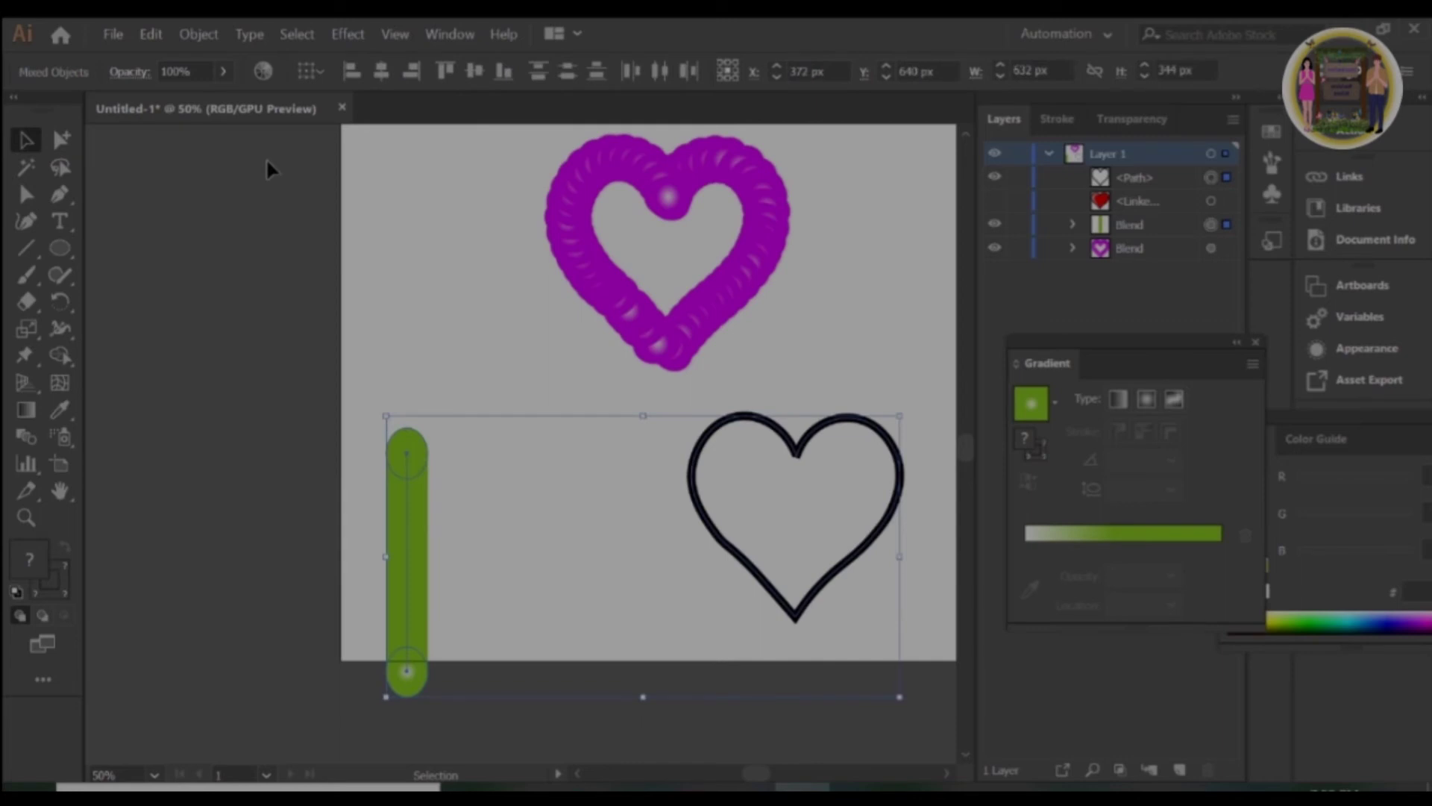
{"action": "left_click", "coordinate": [198, 34]}
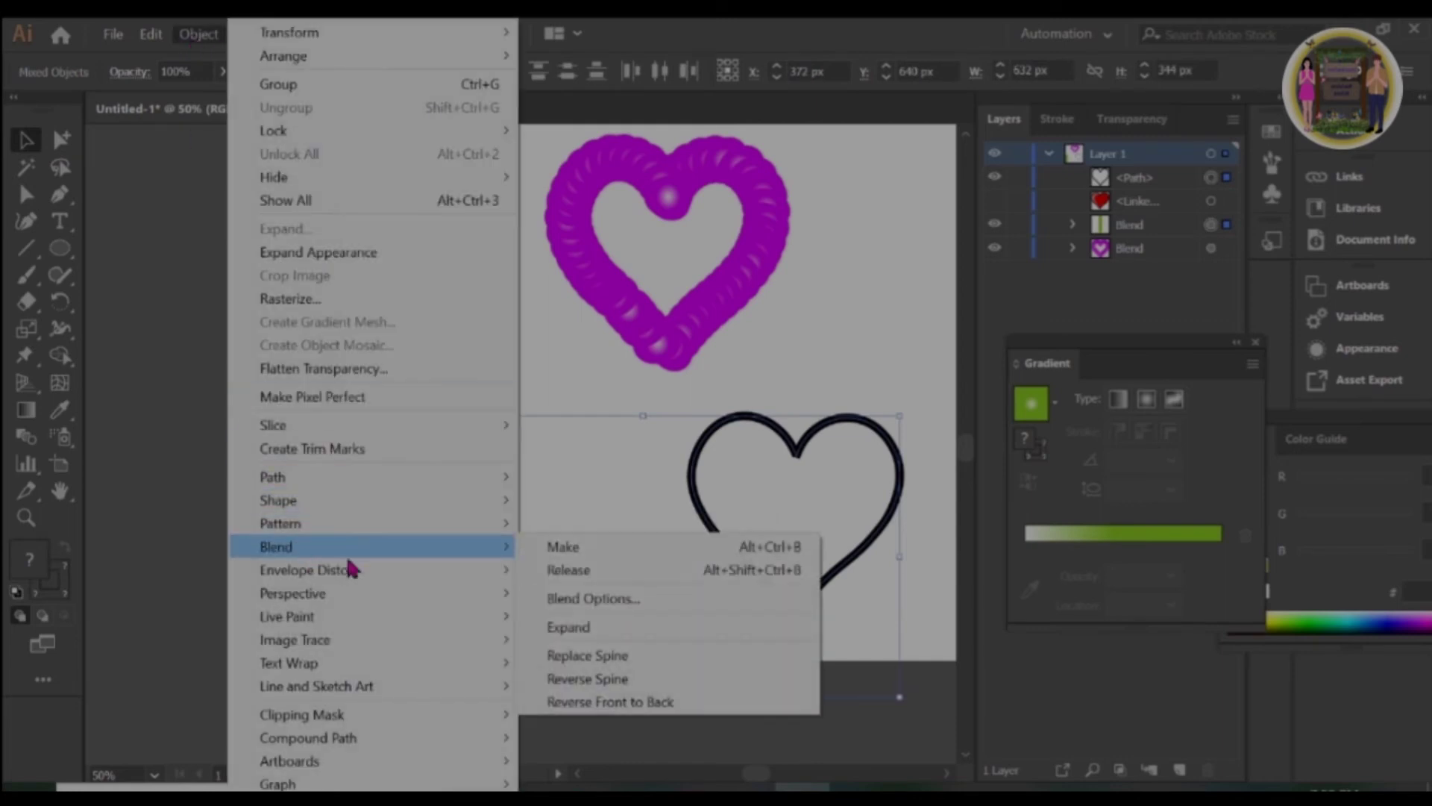
Replace the green blend's spine with the heart path and place it left of the purple heart.
{"action": "left_click", "coordinate": [597, 651]}
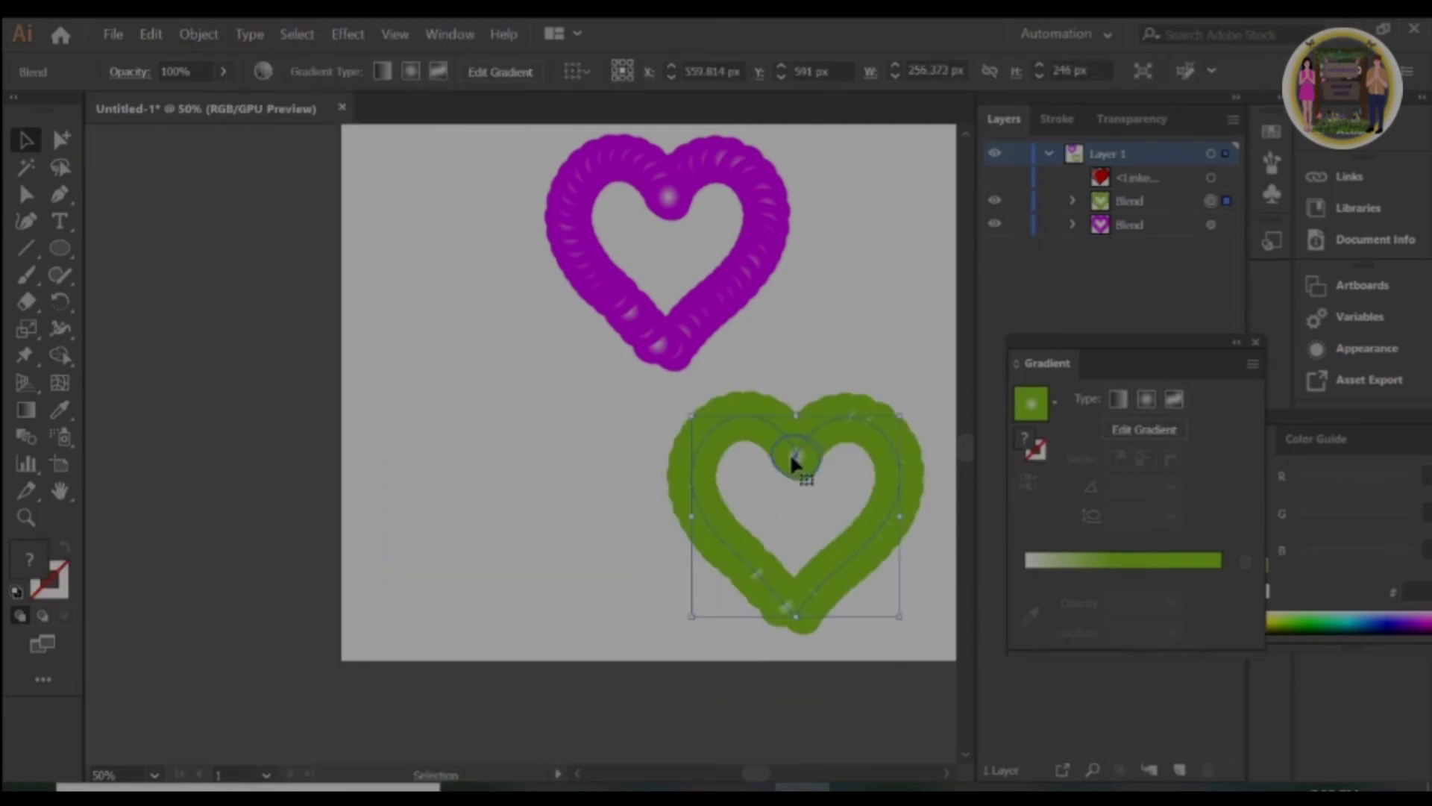
{"action": "left_click_drag", "start_coordinate": [790, 454], "coordinate": [482, 332]}
{"action": "scroll", "coordinate": [633, 471], "scroll_direction": "down", "scroll_amount": 1}
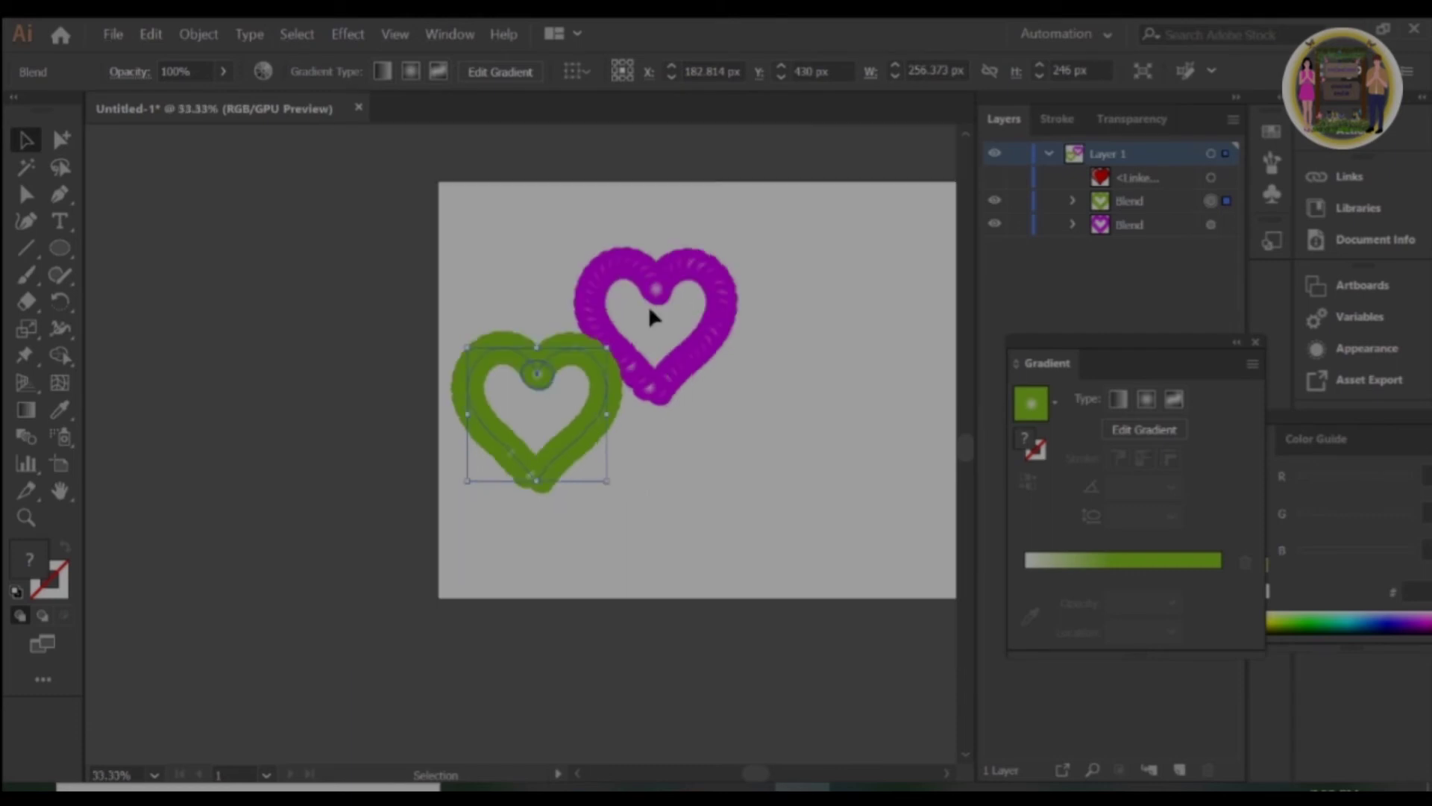
{"action": "left_click_drag", "start_coordinate": [659, 284], "coordinate": [744, 295]}
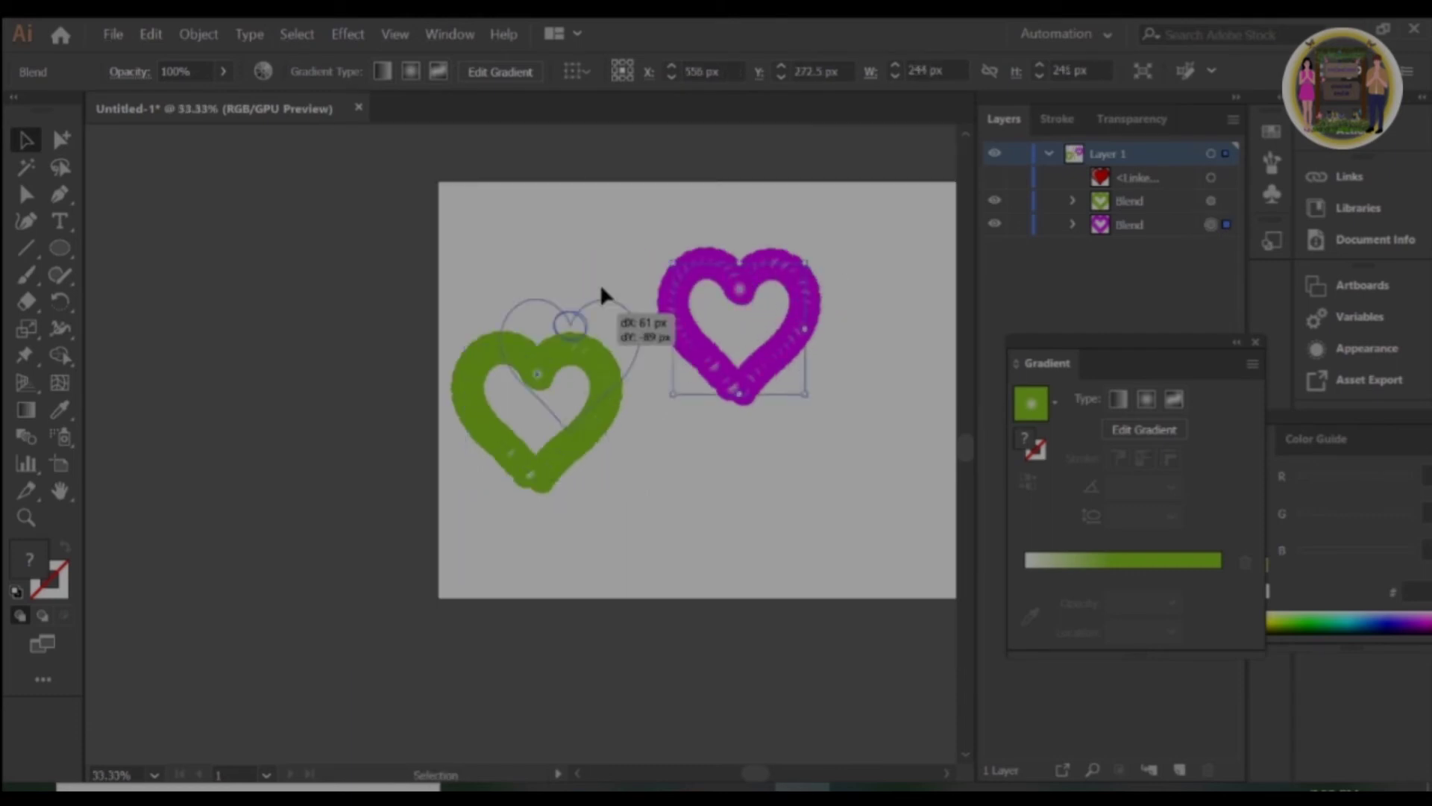
{"action": "left_click_drag", "start_coordinate": [575, 334], "coordinate": [610, 266]}
{"action": "left_click_drag", "start_coordinate": [736, 288], "coordinate": [774, 288]}
{"action": "left_click", "coordinate": [570, 305]}
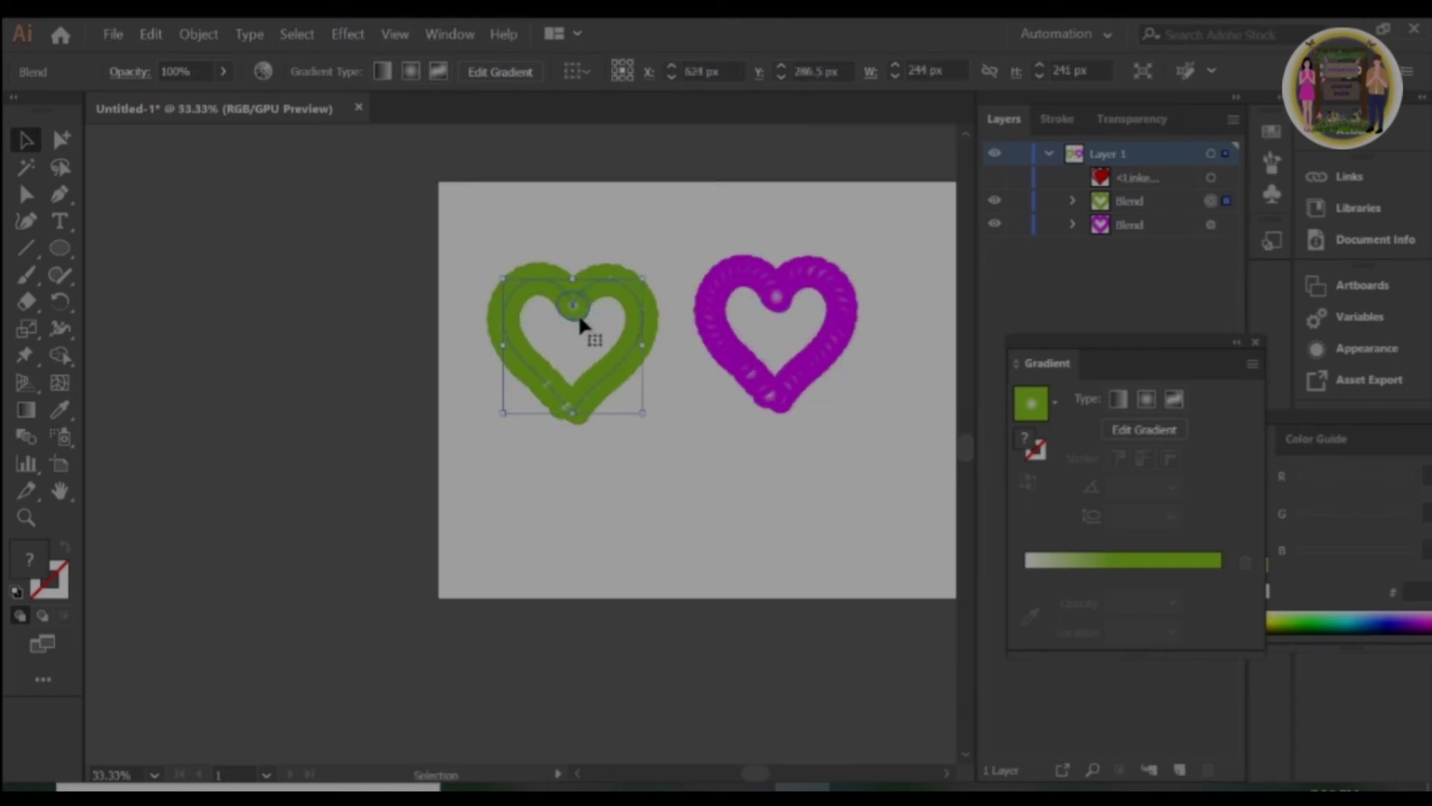
{"action": "scroll", "coordinate": [631, 468], "scroll_direction": "up", "scroll_amount": 1}
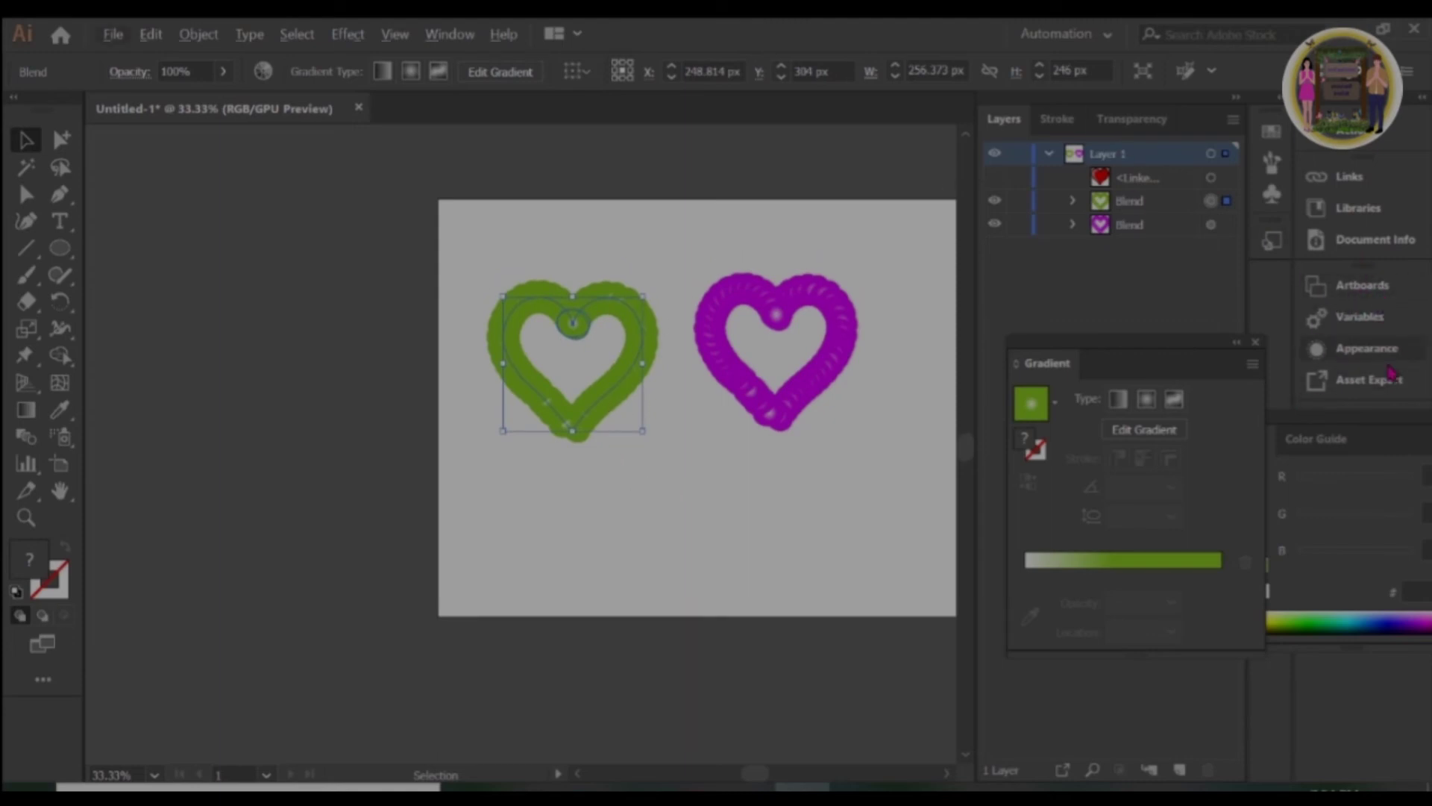
Add a Pucker & Bloat effect at -63% to the green heart from the Appearance panel.
{"action": "left_click", "coordinate": [1368, 349]}
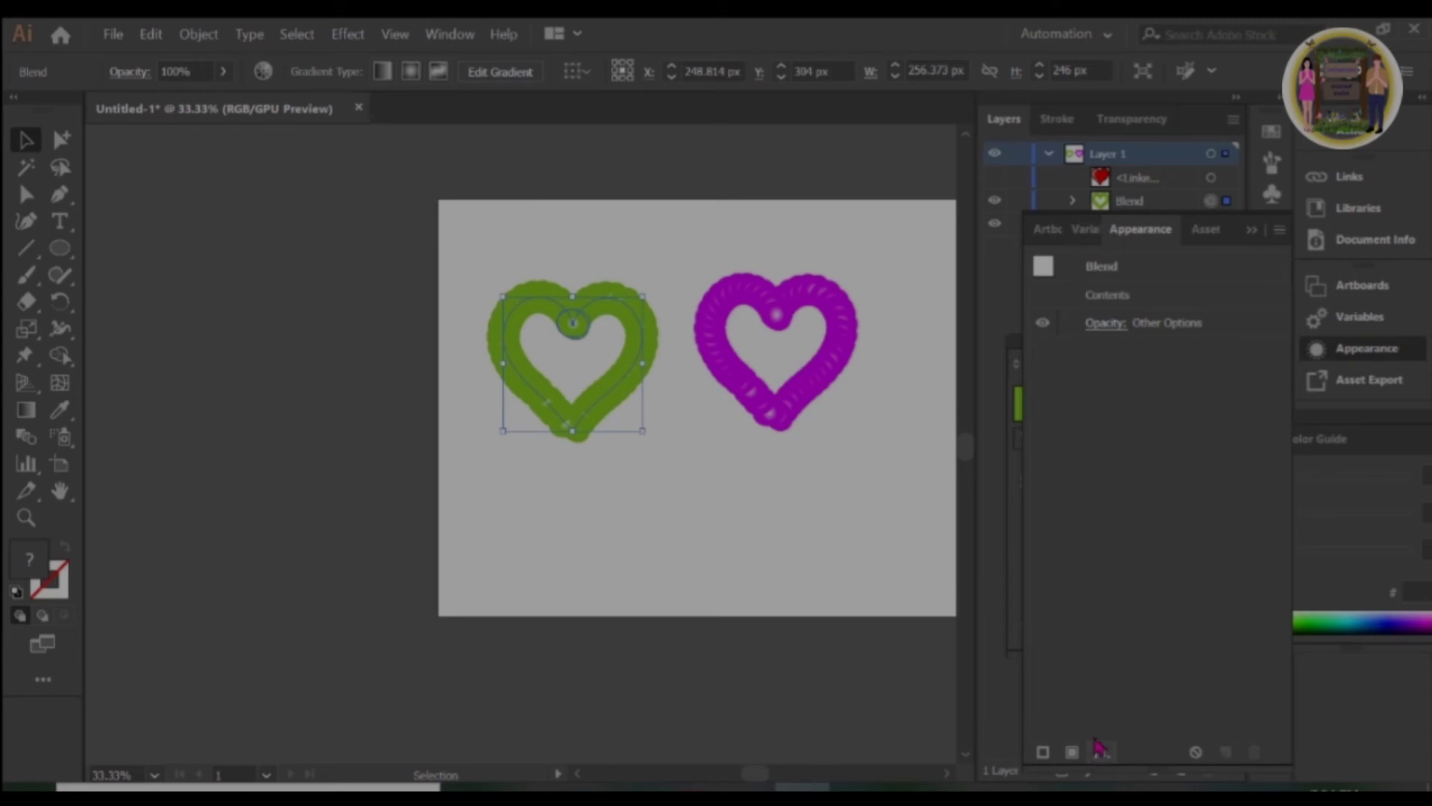
{"action": "left_click", "coordinate": [1101, 752]}
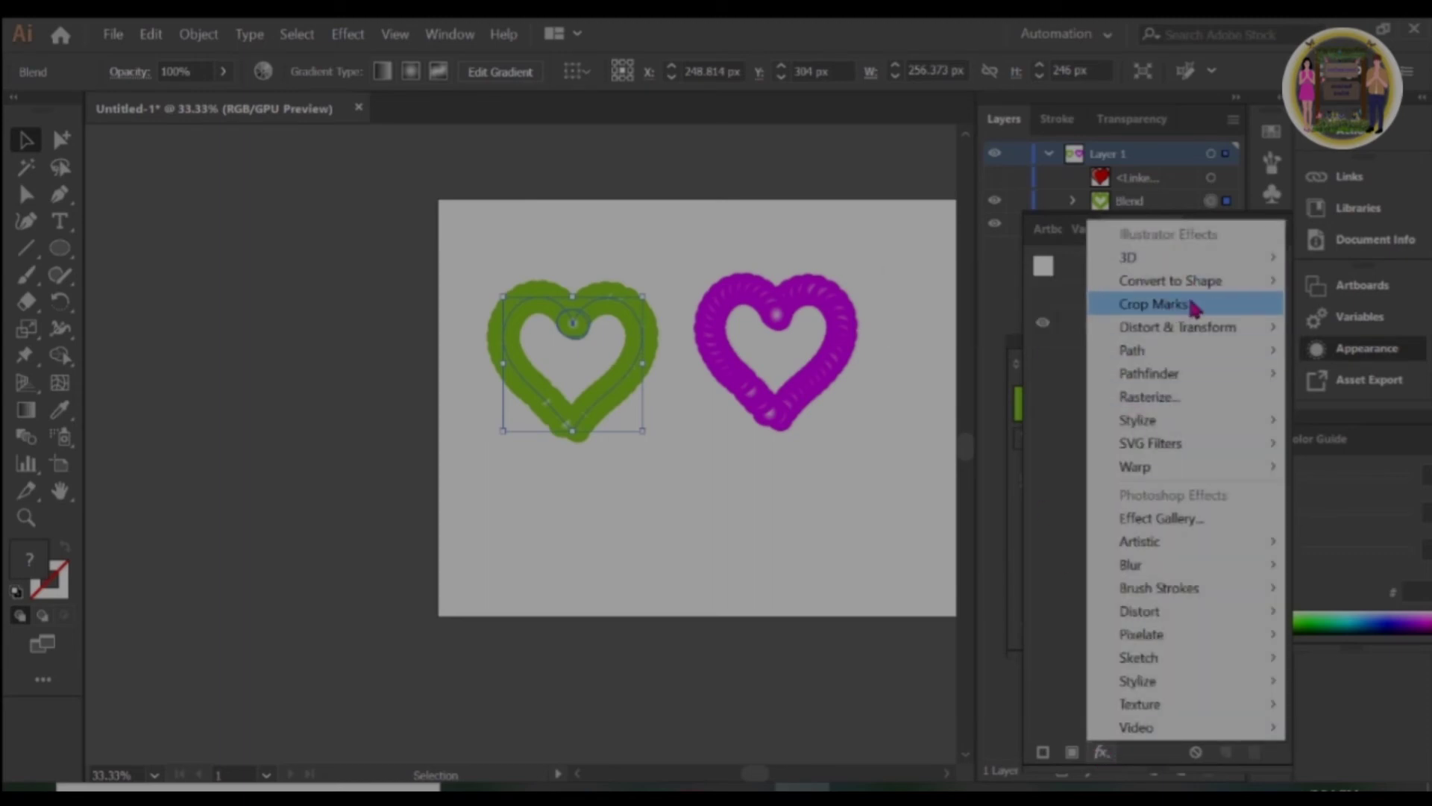
{"action": "mouse_move", "coordinate": [1177, 327]}
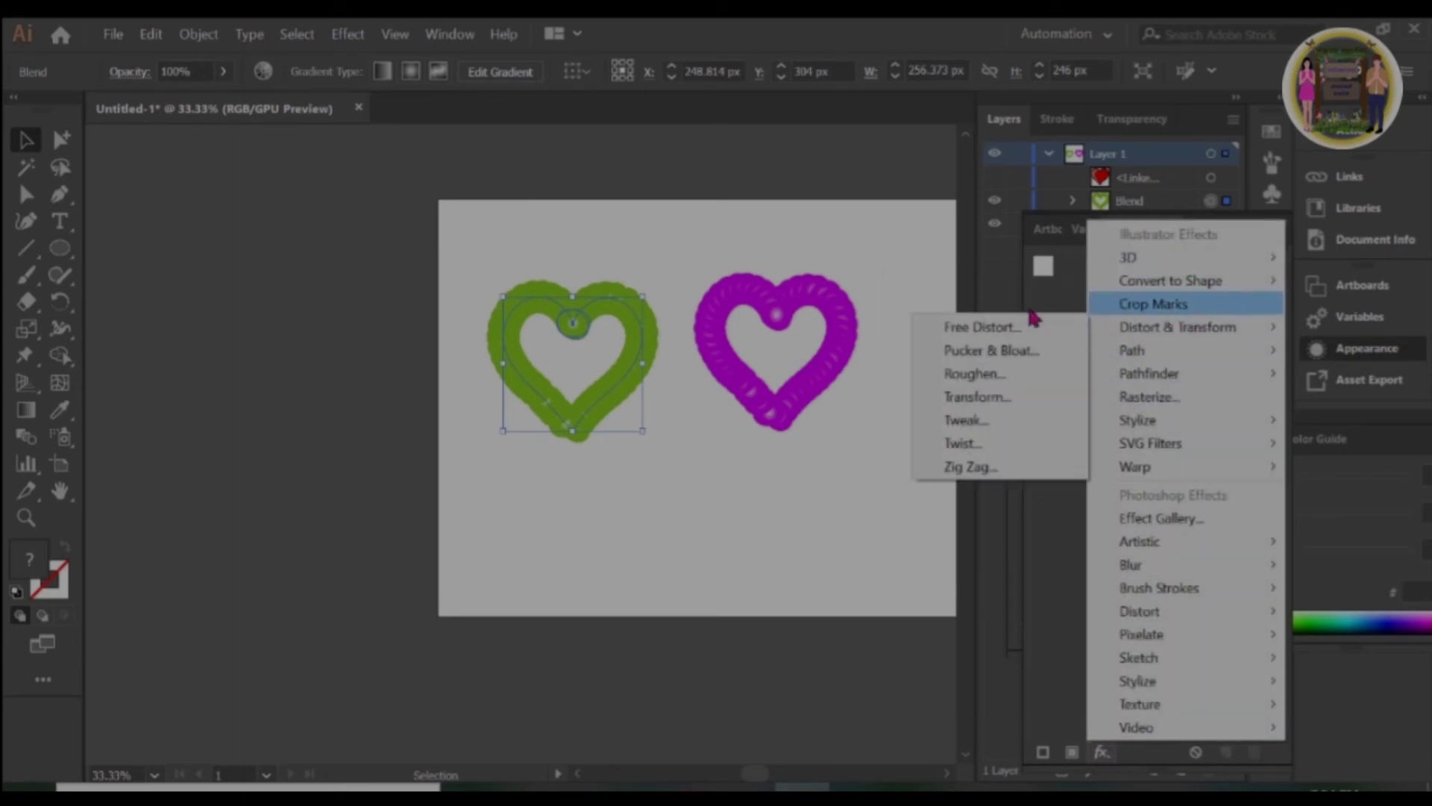
{"action": "left_click", "coordinate": [1000, 355]}
{"action": "left_click_drag", "start_coordinate": [307, 406], "coordinate": [288, 410]}
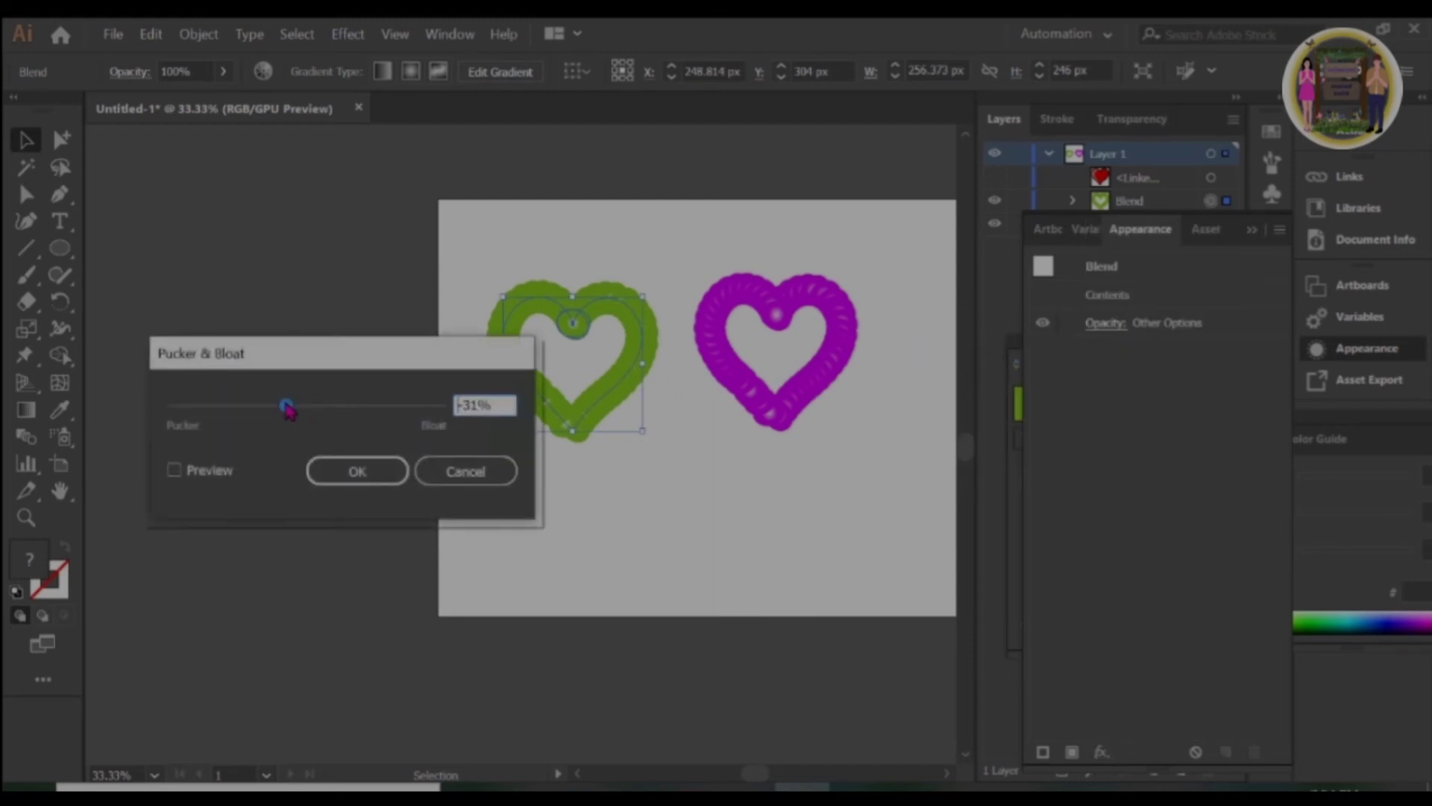
{"action": "left_click", "coordinate": [174, 470]}
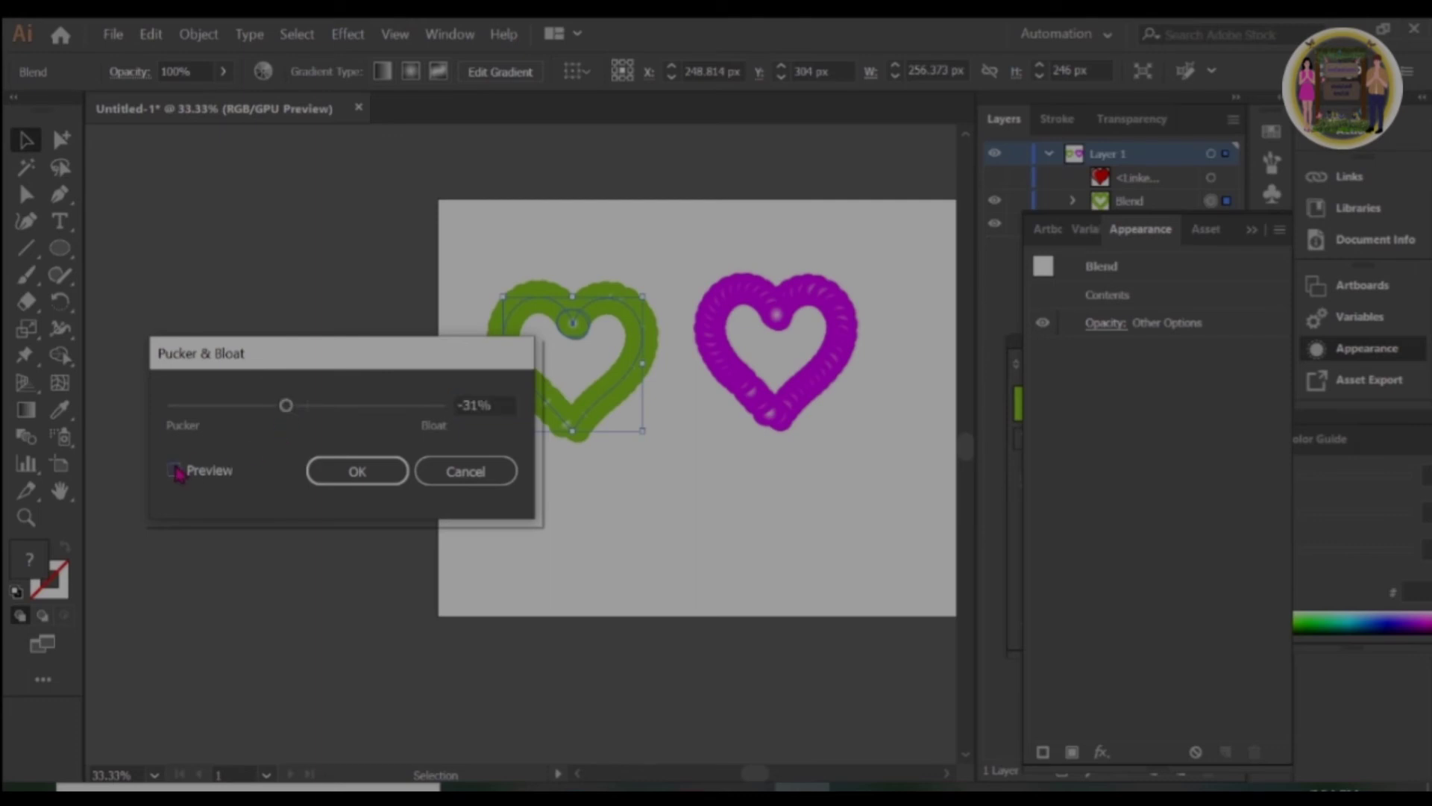
{"action": "left_click_drag", "start_coordinate": [300, 413], "coordinate": [284, 418]}
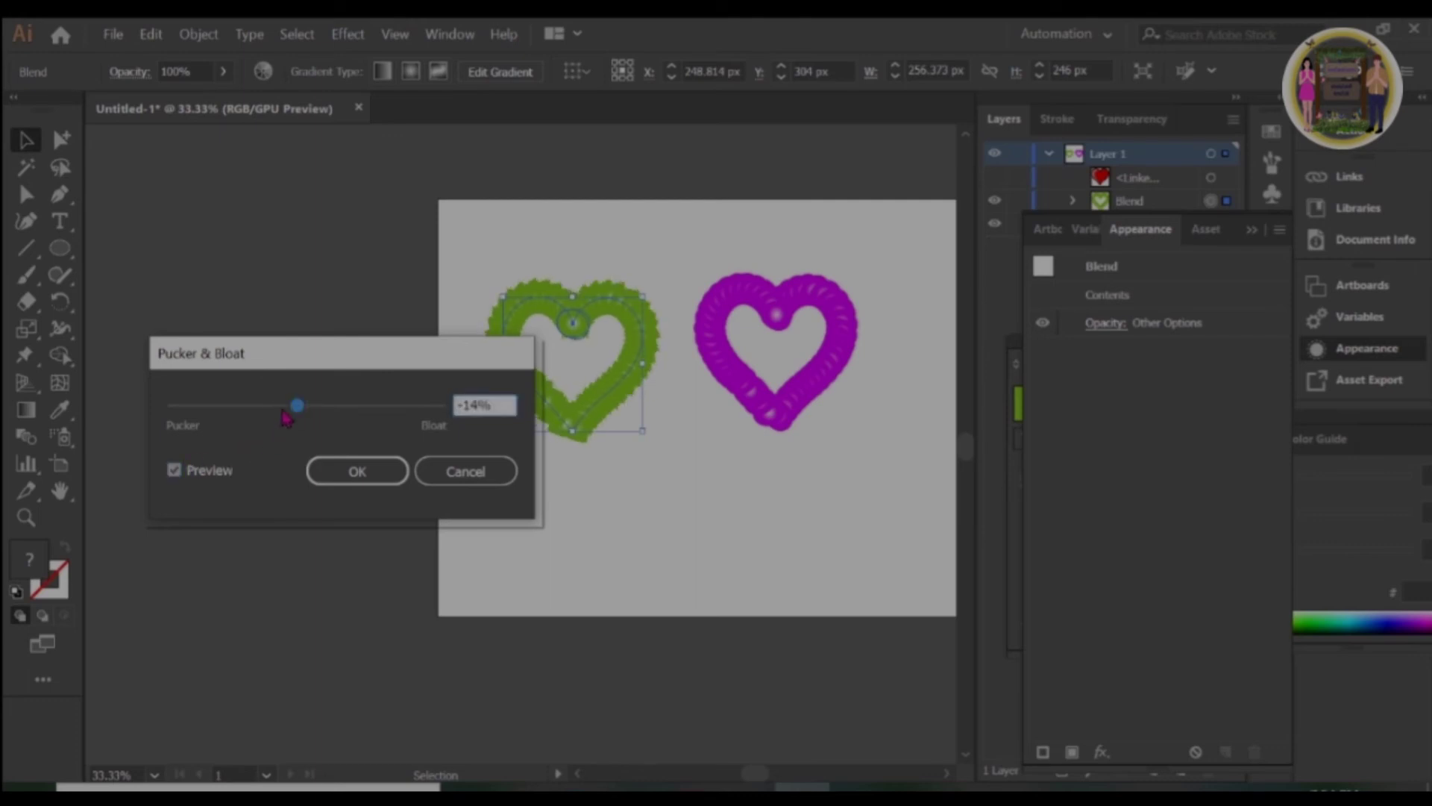
{"action": "left_click_drag", "start_coordinate": [288, 413], "coordinate": [284, 411]}
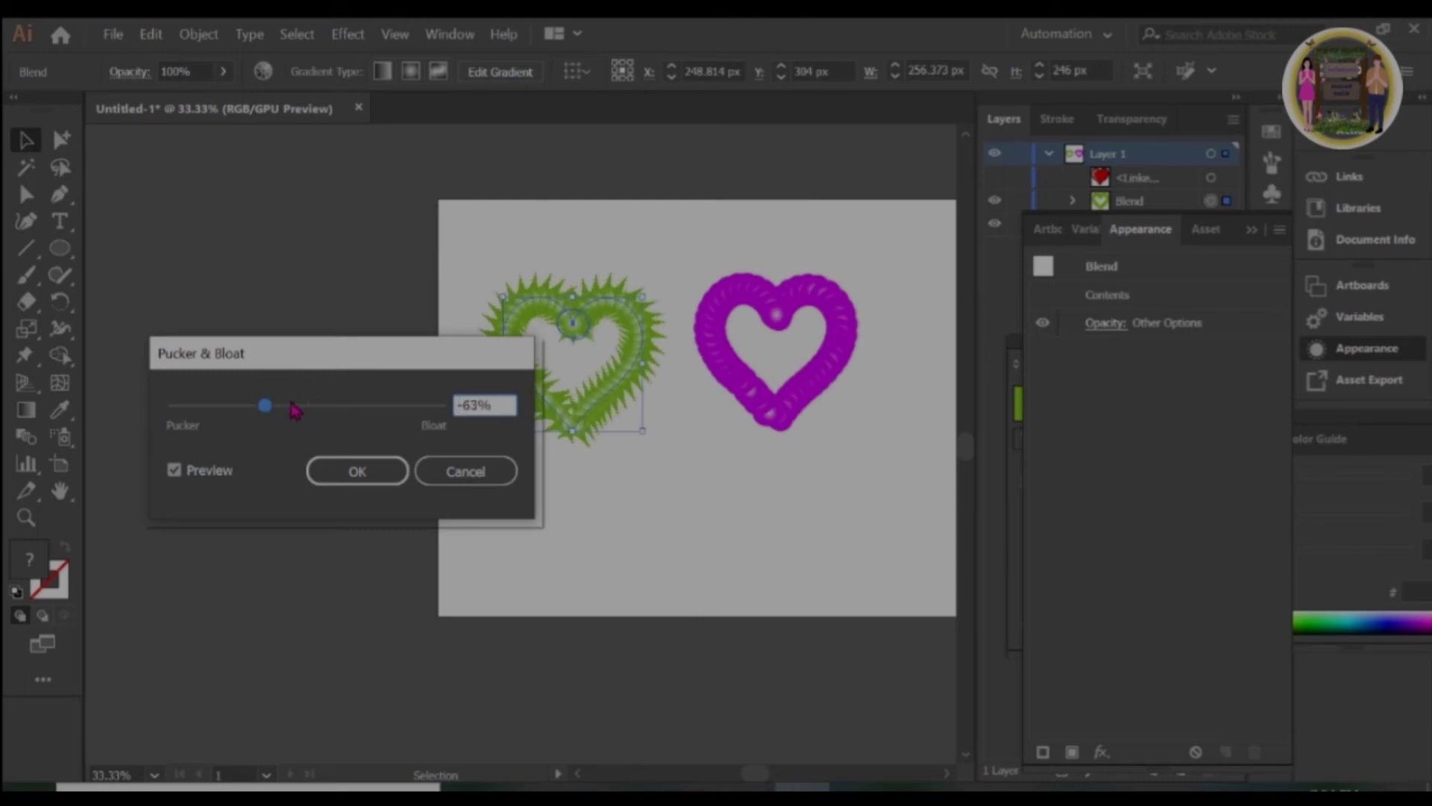
{"action": "left_click", "coordinate": [373, 470]}
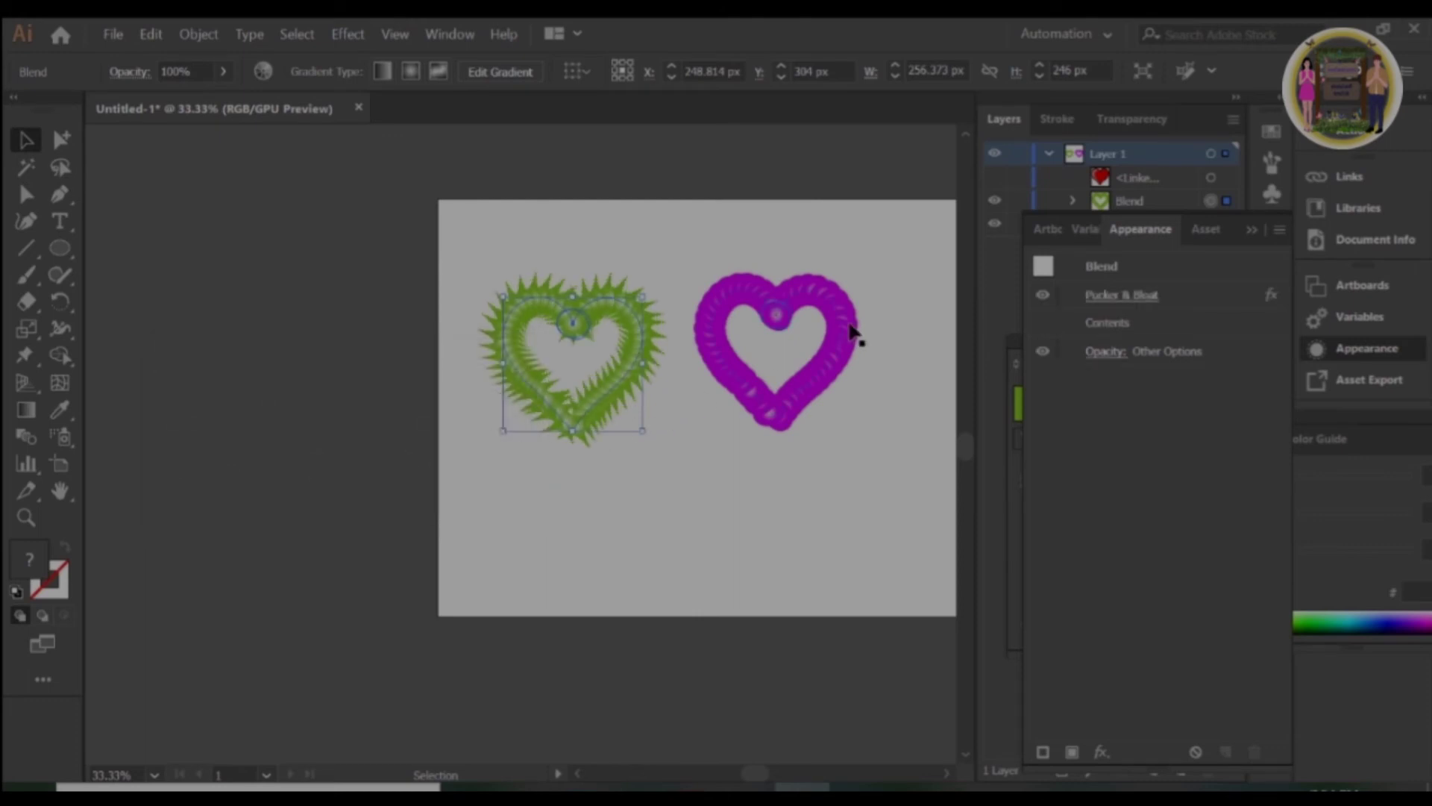
{"action": "left_click", "coordinate": [832, 396]}
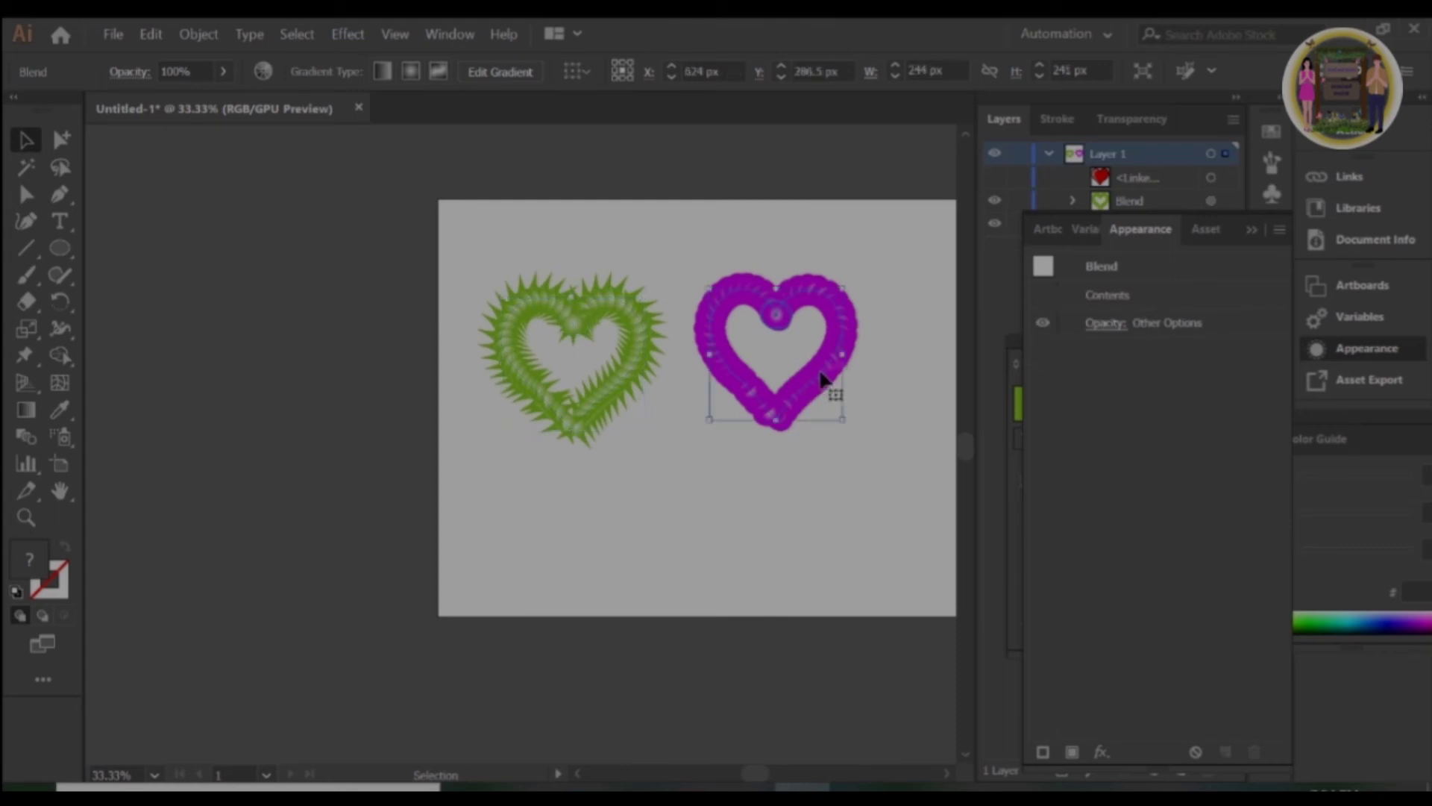
Give the purple heart a Pucker & Bloat effect of -24%.
{"action": "left_click", "coordinate": [1102, 752]}
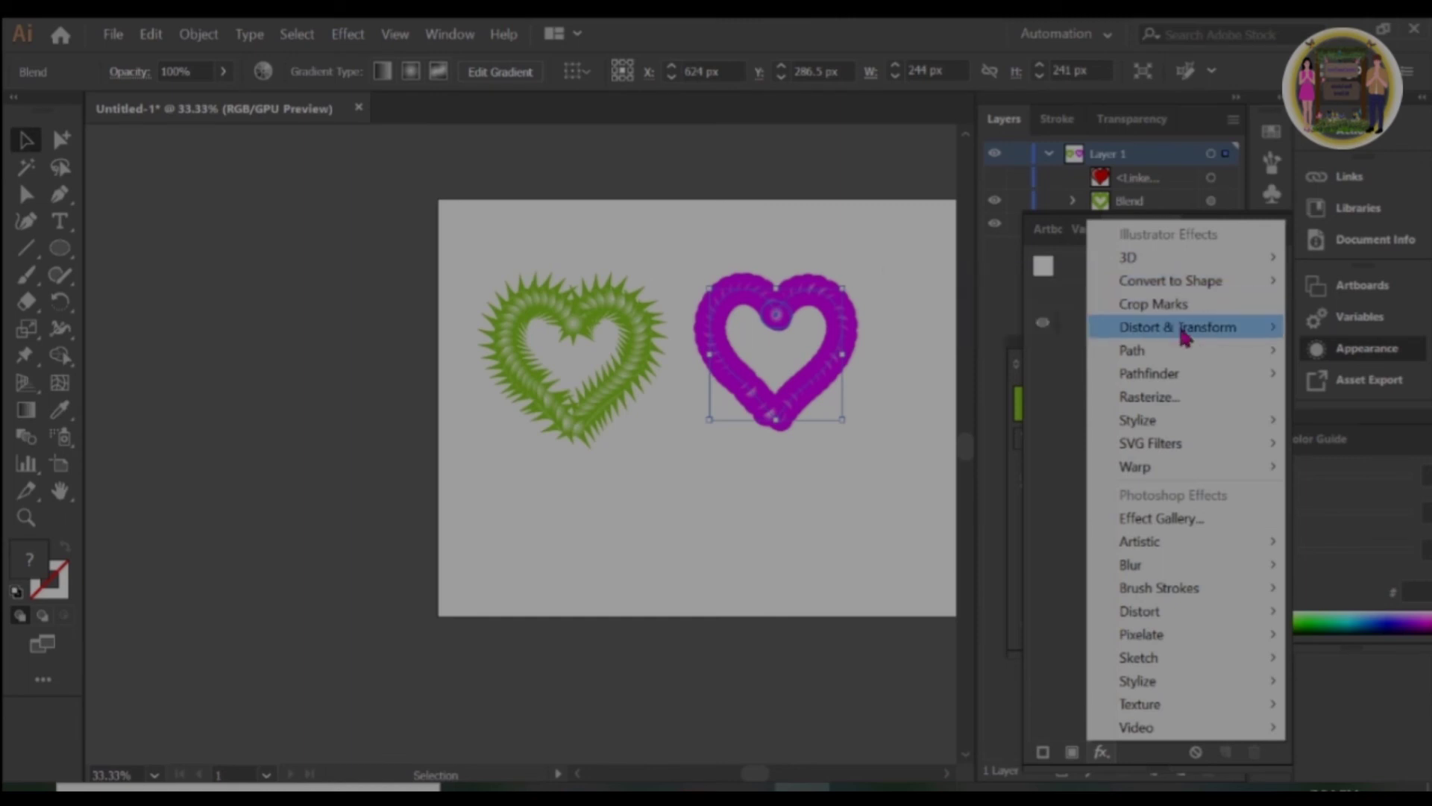
{"action": "left_click", "coordinate": [970, 349]}
{"action": "left_click_drag", "start_coordinate": [306, 406], "coordinate": [273, 408]}
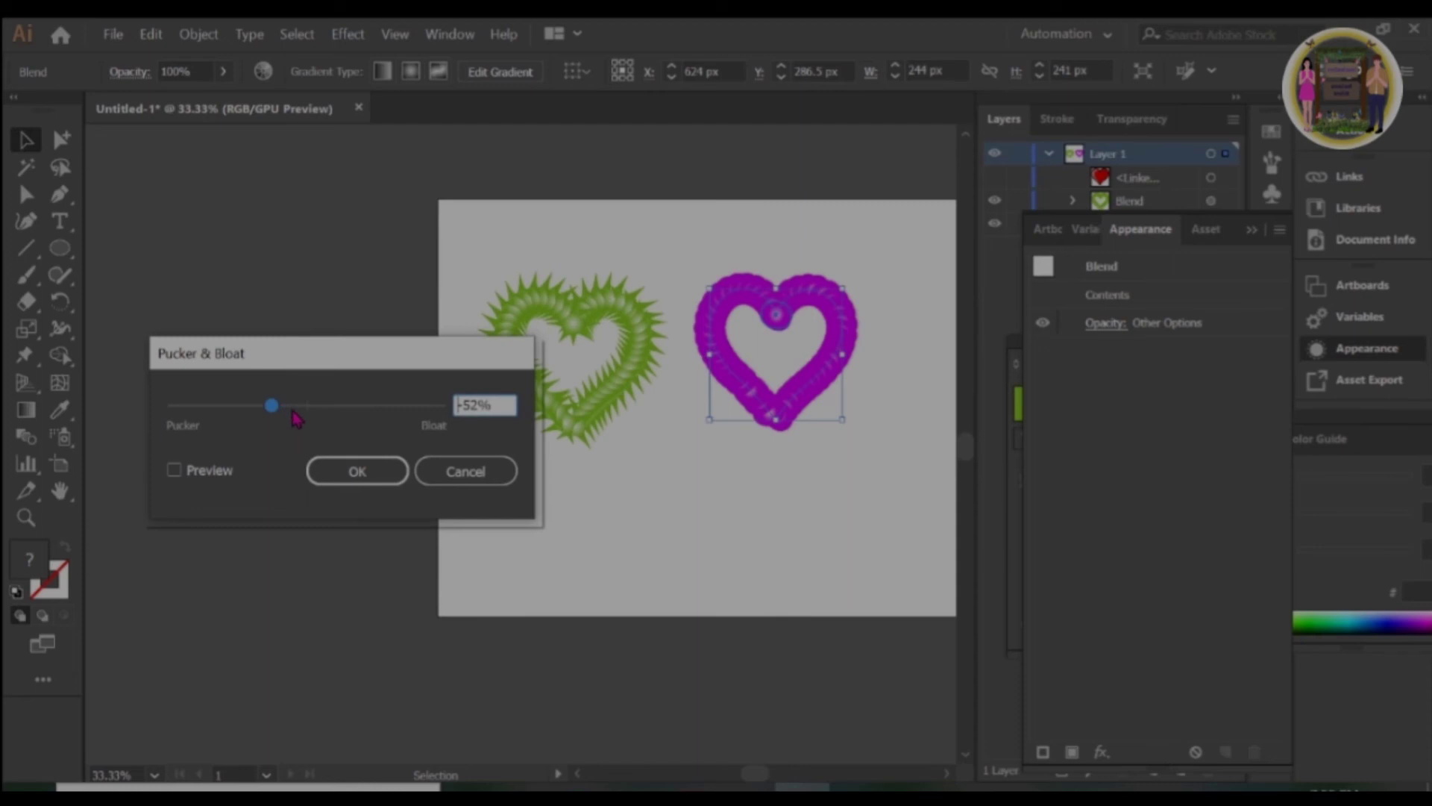
{"action": "left_click", "coordinate": [175, 470]}
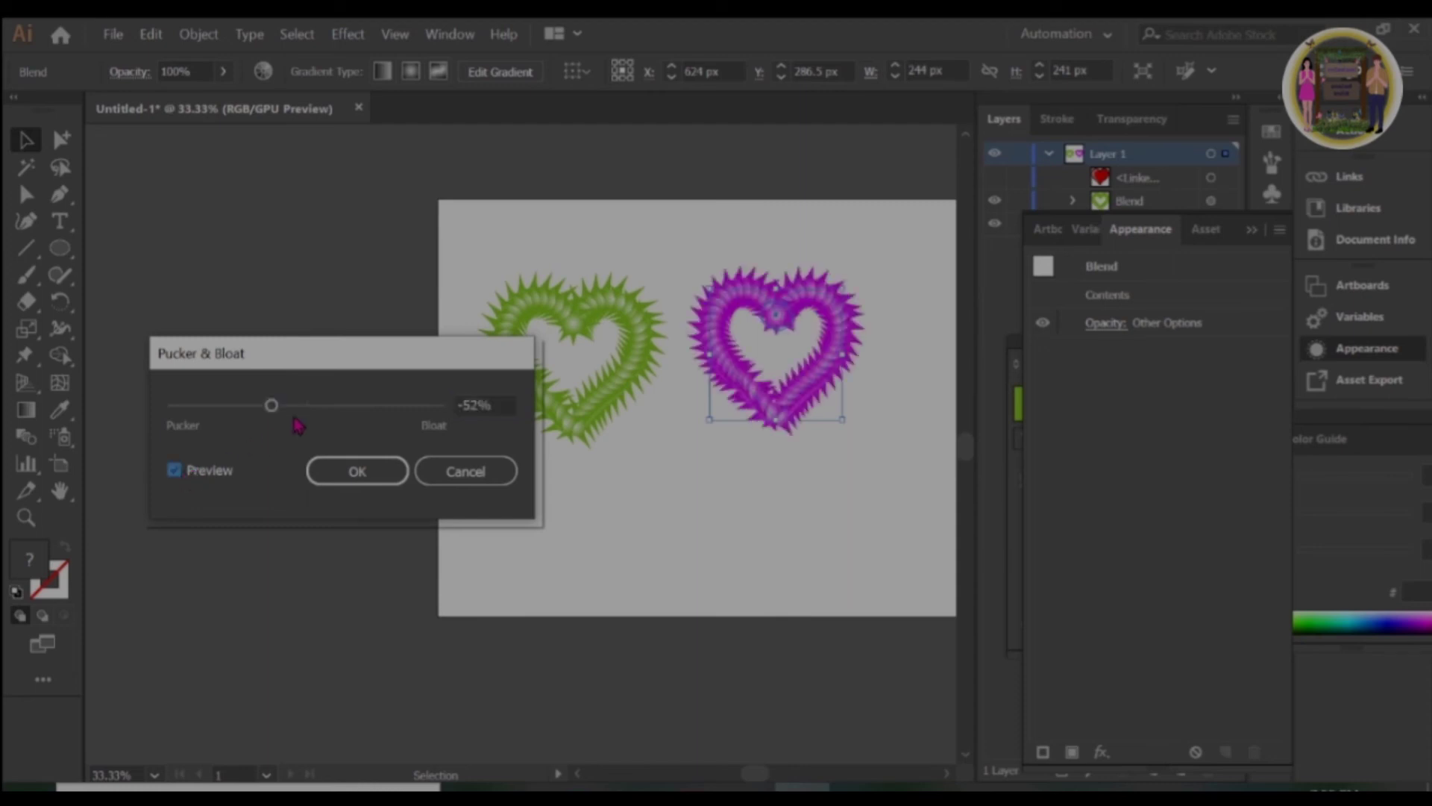
{"action": "left_click", "coordinate": [290, 407]}
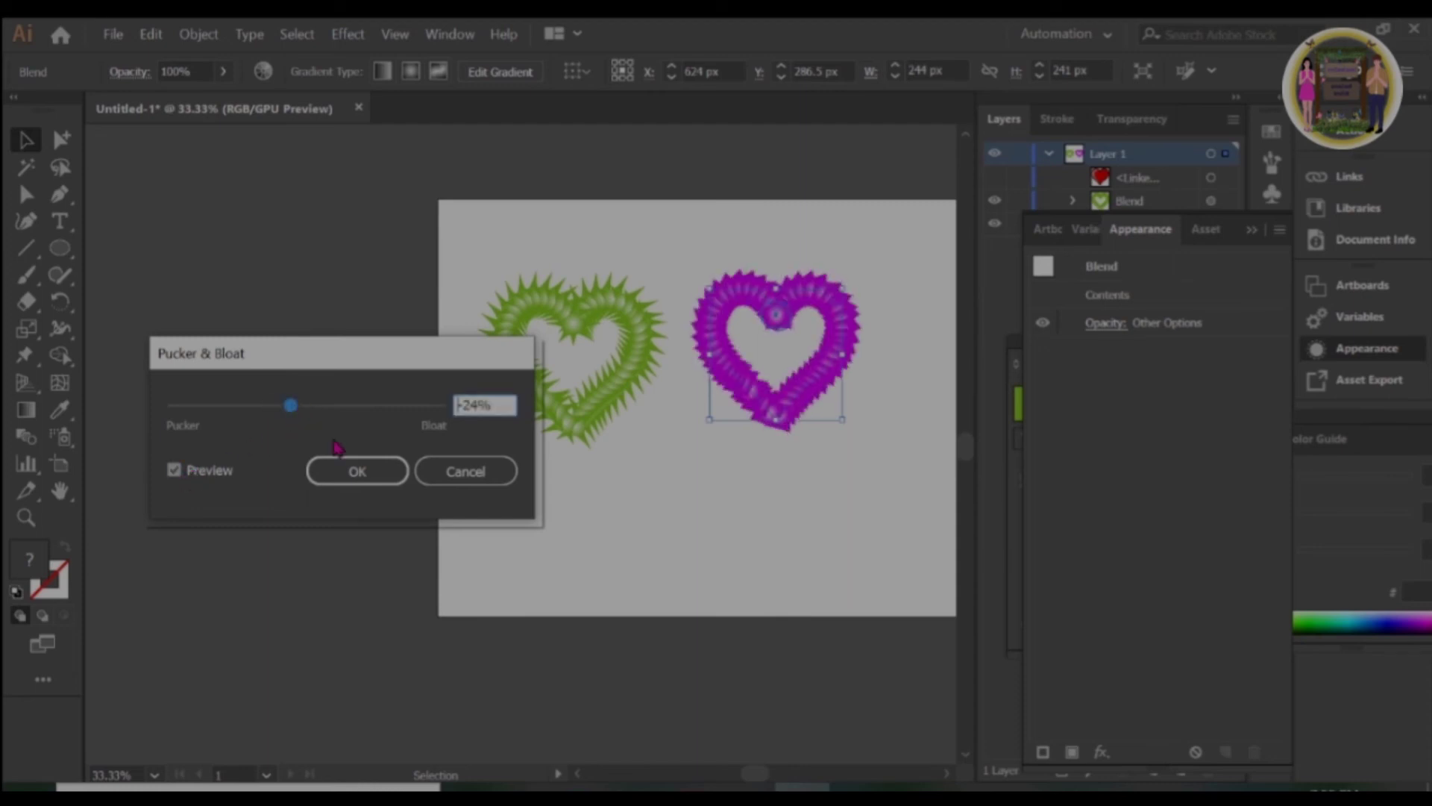
{"action": "left_click", "coordinate": [358, 472]}
Add a Roughen effect with smooth points and raise its detail to 100.
{"action": "left_click", "coordinate": [1102, 752]}
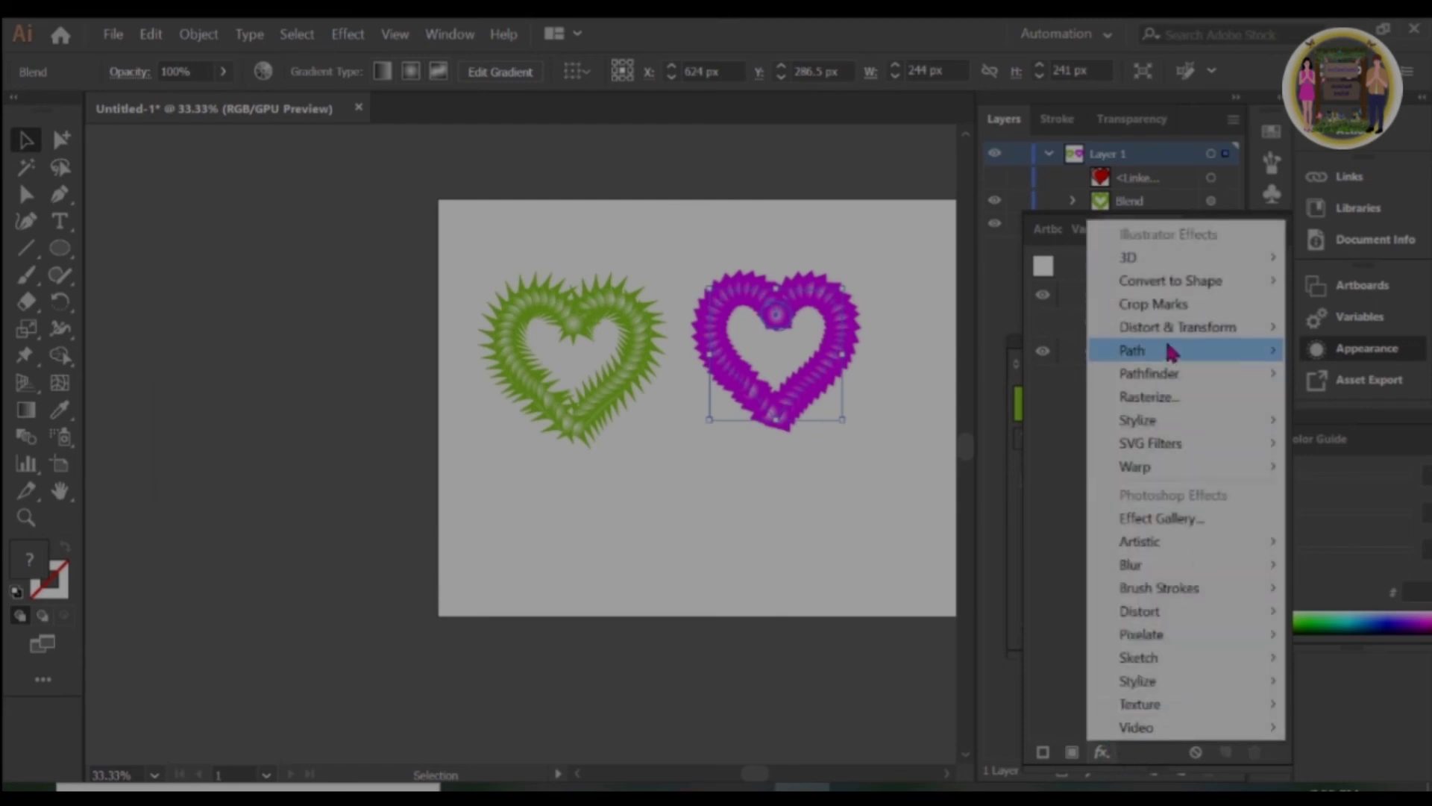
{"action": "mouse_move", "coordinate": [1177, 327]}
{"action": "left_click", "coordinate": [1011, 375]}
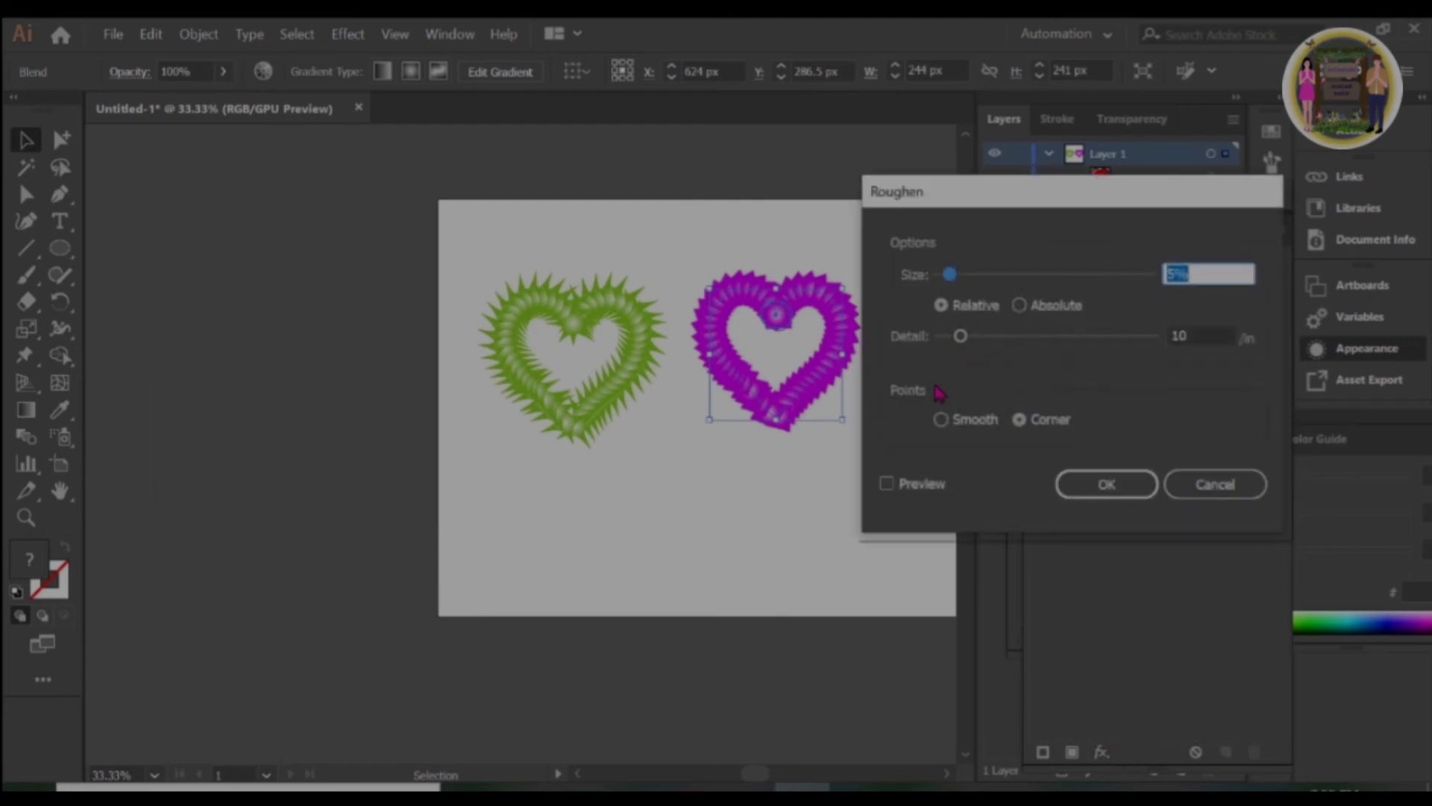
{"action": "left_click", "coordinate": [941, 420]}
{"action": "left_click", "coordinate": [886, 484]}
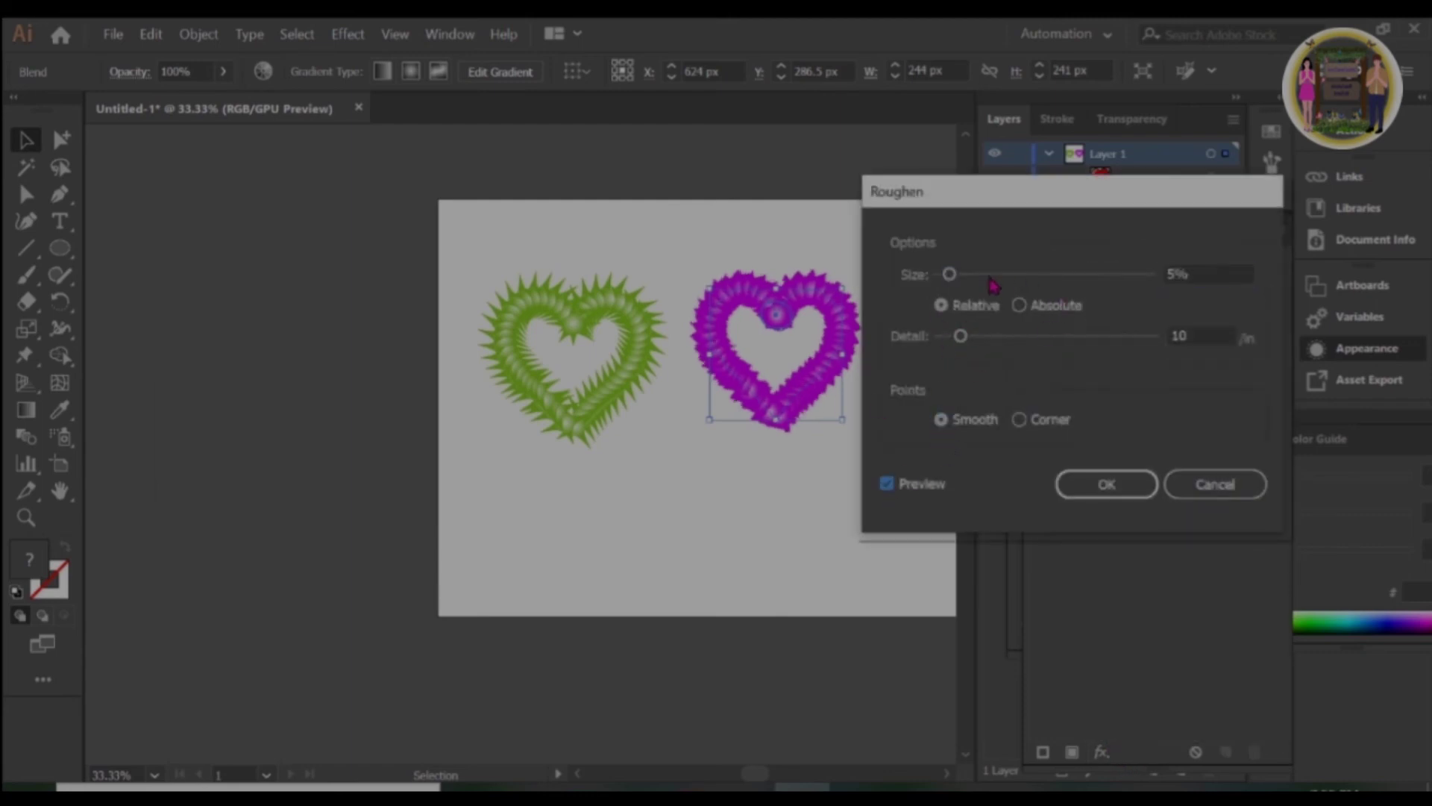
{"action": "left_click_drag", "start_coordinate": [993, 285], "coordinate": [1042, 278]}
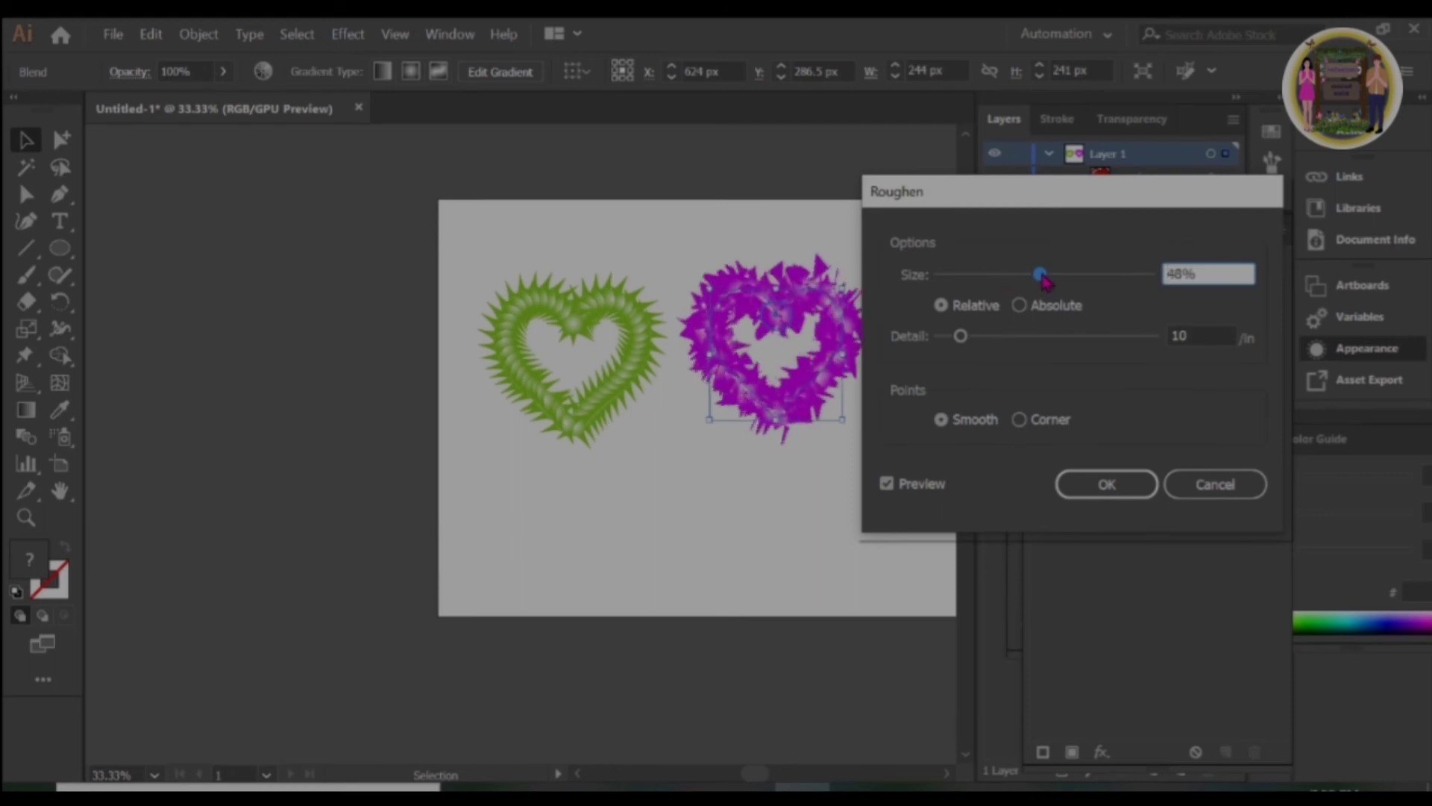
{"action": "left_click_drag", "start_coordinate": [1042, 278], "coordinate": [970, 274]}
{"action": "left_click_drag", "start_coordinate": [961, 337], "coordinate": [1031, 336]}
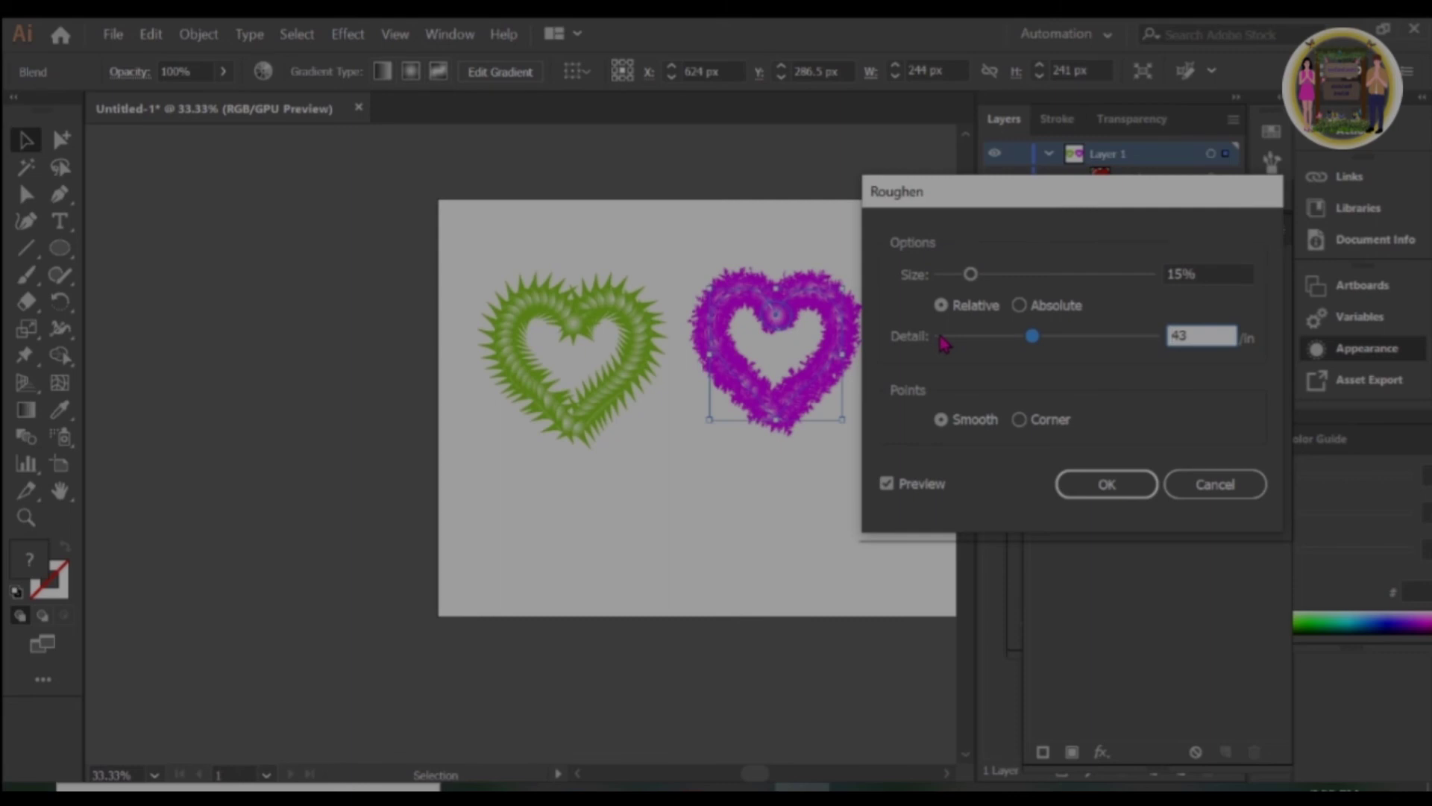
{"action": "left_click", "coordinate": [1077, 338]}
{"action": "left_click", "coordinate": [1122, 336]}
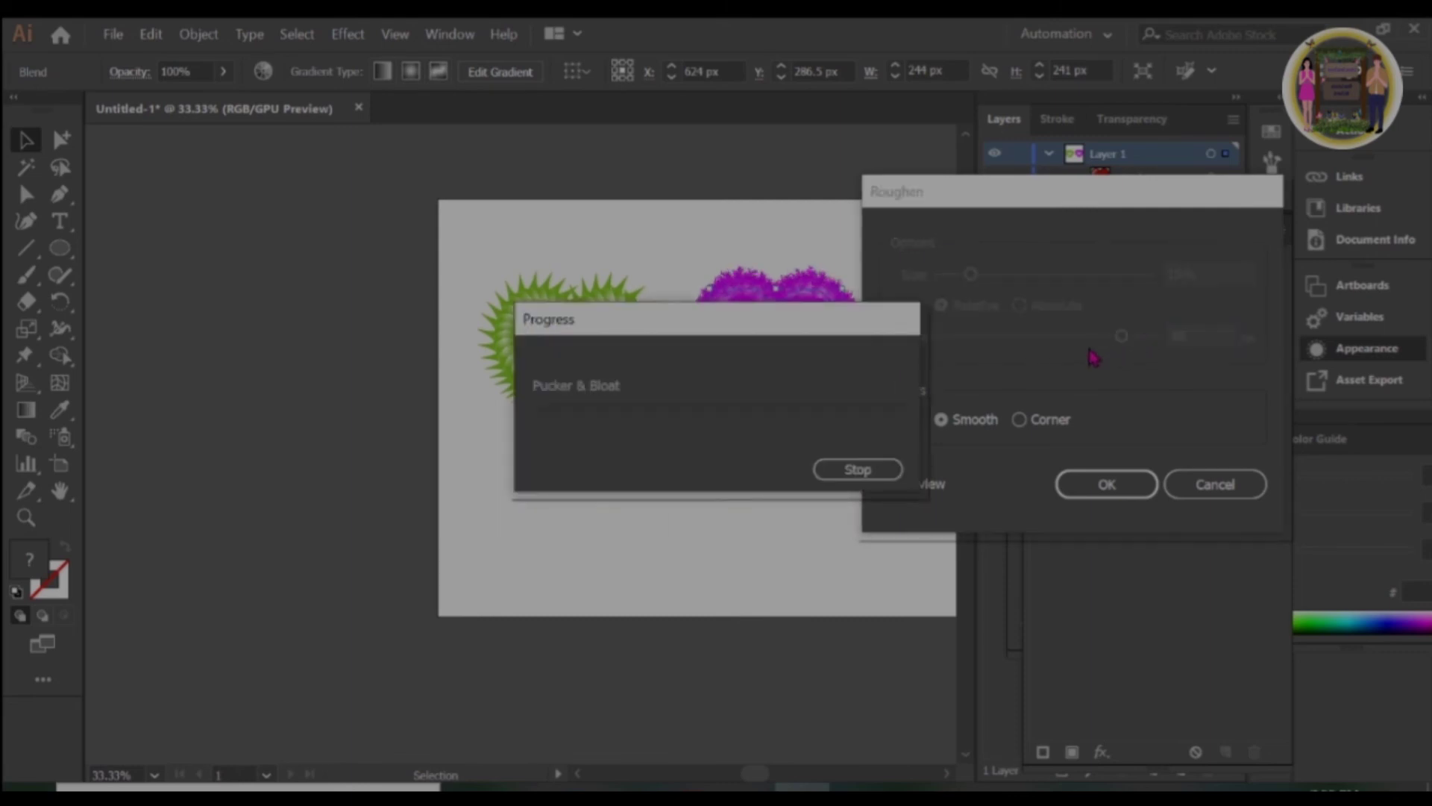
{"action": "left_click_drag", "start_coordinate": [1125, 348], "coordinate": [1137, 355]}
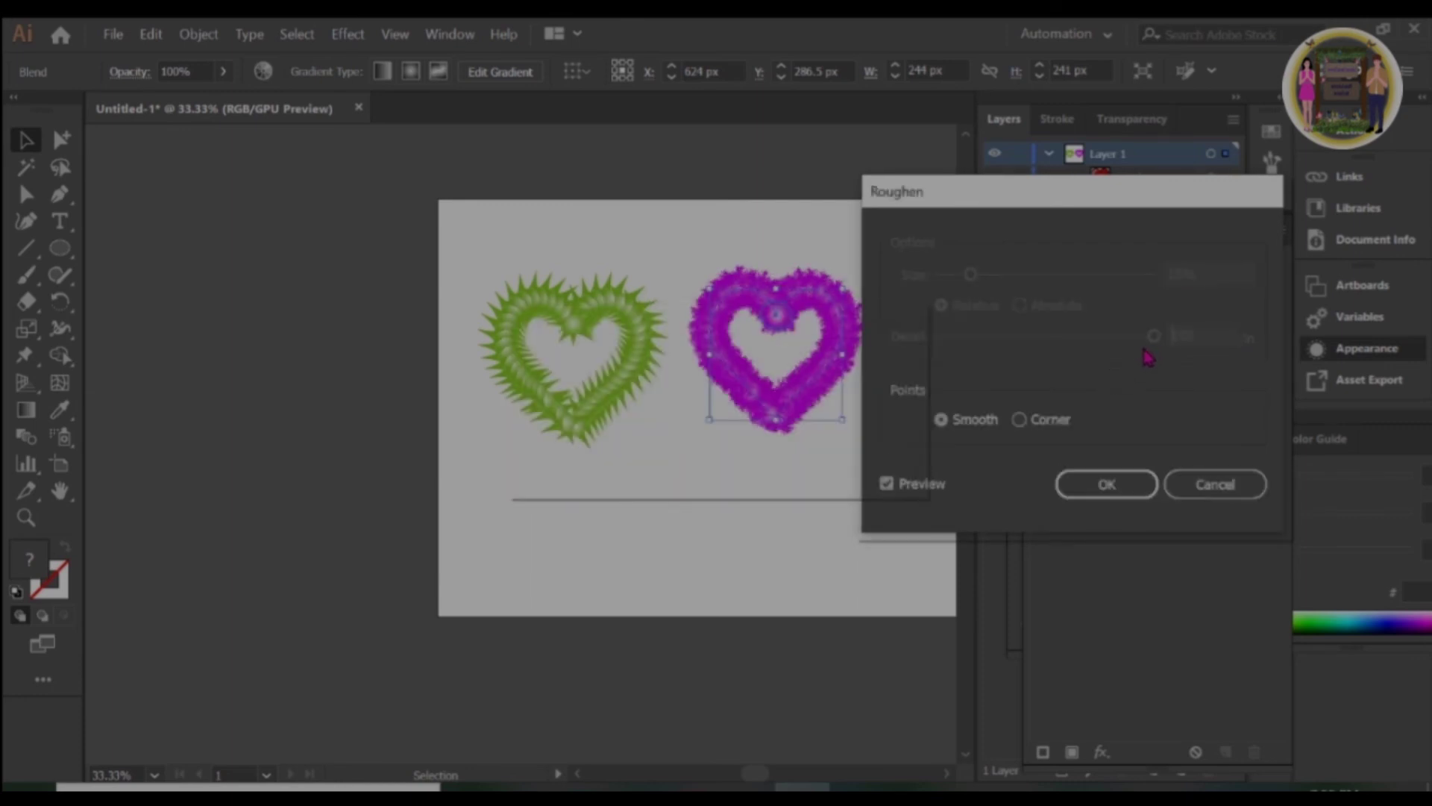
{"action": "left_click_drag", "start_coordinate": [1141, 354], "coordinate": [1143, 357]}
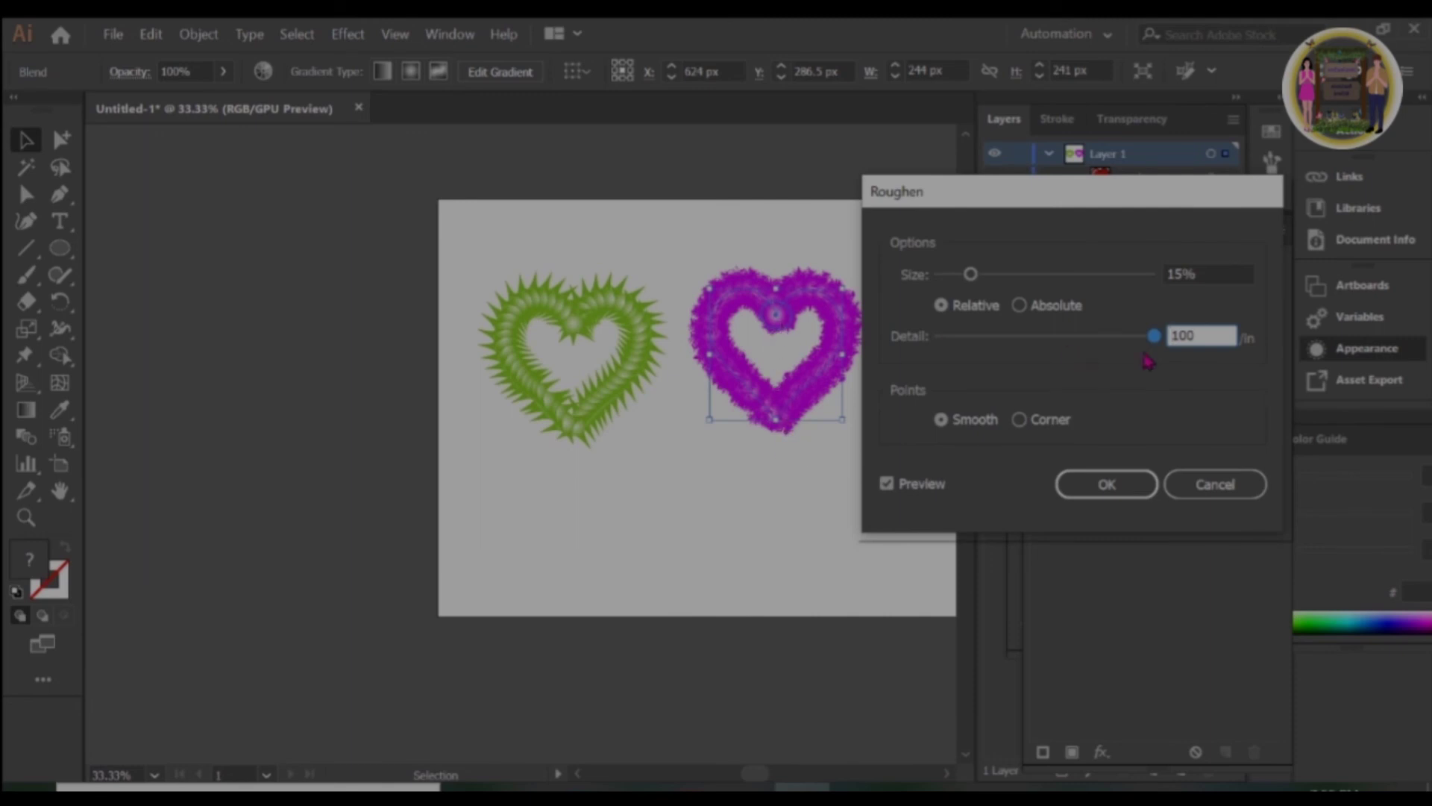
Set the Roughen size to 14% and apply the effect.
{"action": "left_click_drag", "start_coordinate": [970, 274], "coordinate": [952, 275]}
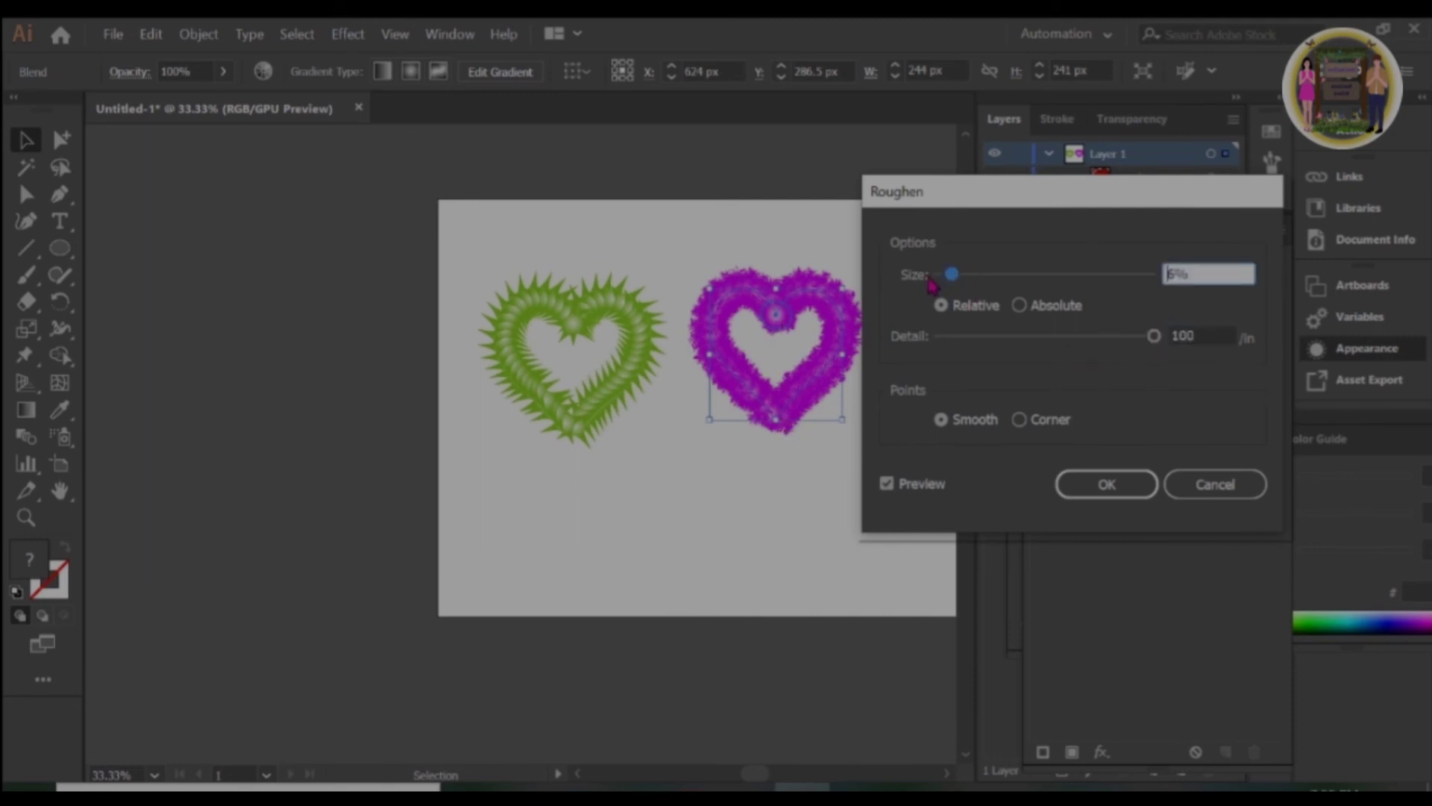
{"action": "left_click", "coordinate": [969, 275]}
{"action": "left_click", "coordinate": [1093, 486]}
{"action": "scroll", "coordinate": [741, 458], "scroll_direction": "up", "scroll_amount": 1}
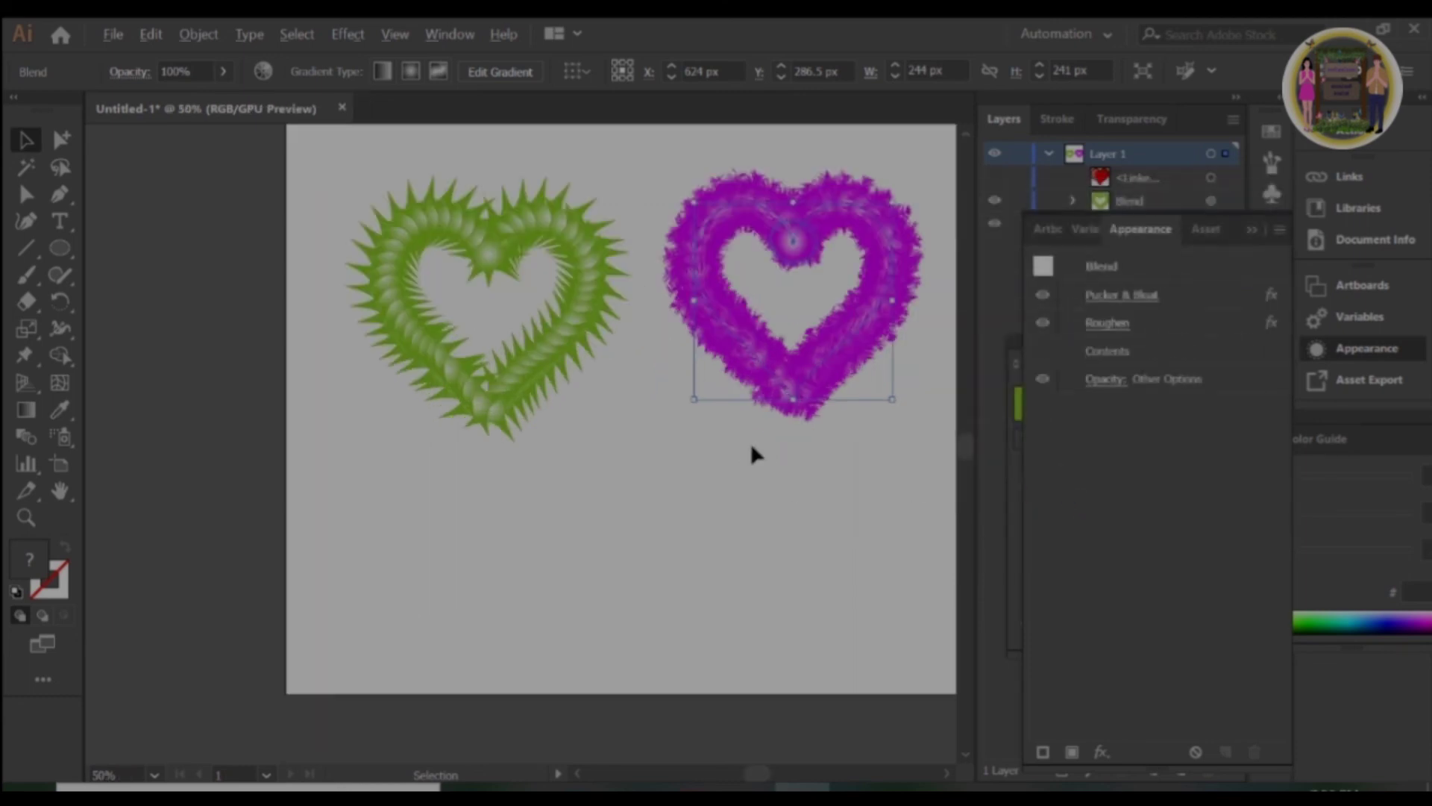
Move both hearts lower on the artboard and deselect them.
{"action": "left_click_drag", "start_coordinate": [795, 248], "coordinate": [772, 302]}
{"action": "left_click_drag", "start_coordinate": [535, 354], "coordinate": [535, 412]}
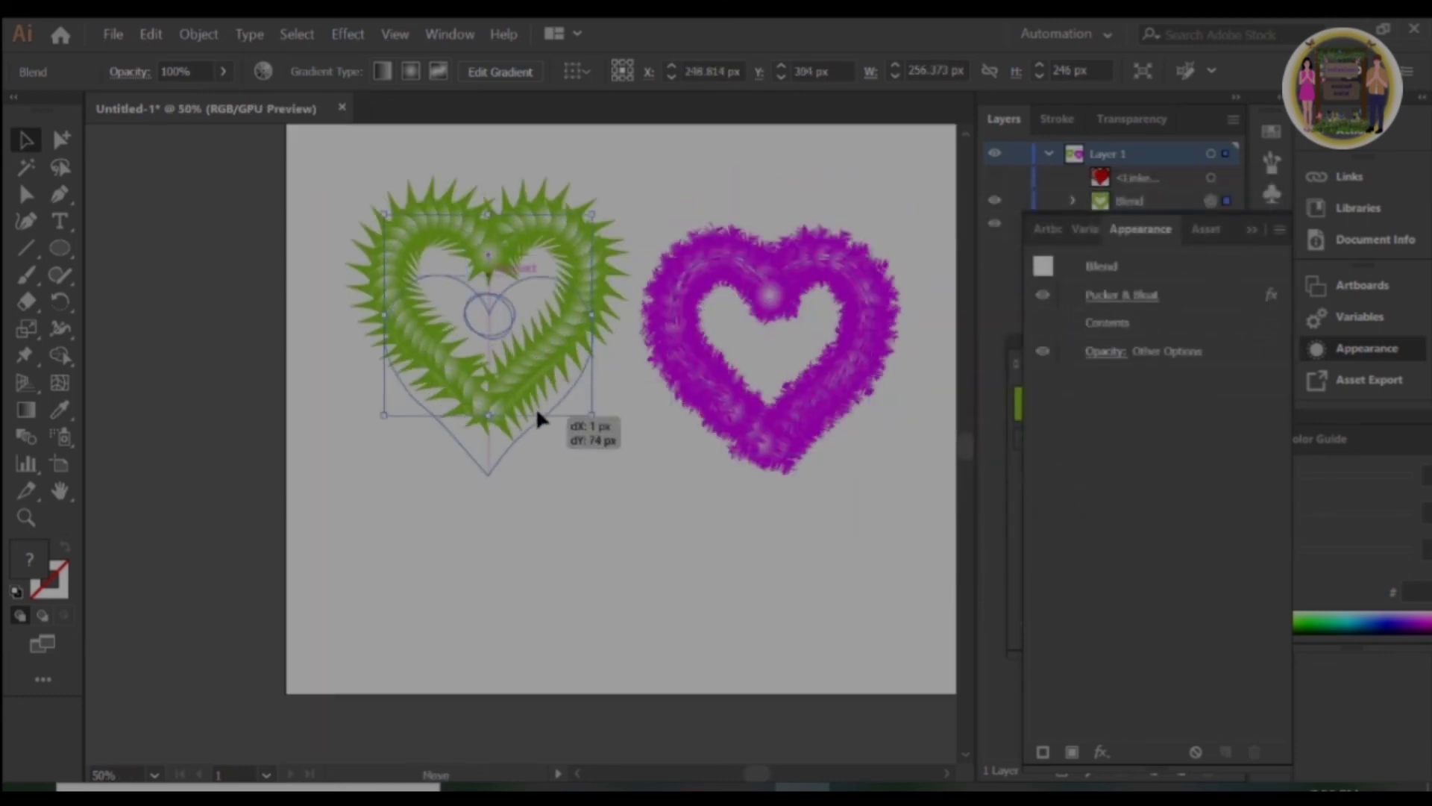
{"action": "mouse_move", "coordinate": [779, 280]}
{"action": "left_mouse_down"}
{"action": "mouse_move", "coordinate": [773, 328]}
{"action": "mouse_move", "coordinate": [802, 284]}
{"action": "left_mouse_up"}
{"action": "left_click", "coordinate": [829, 588]}
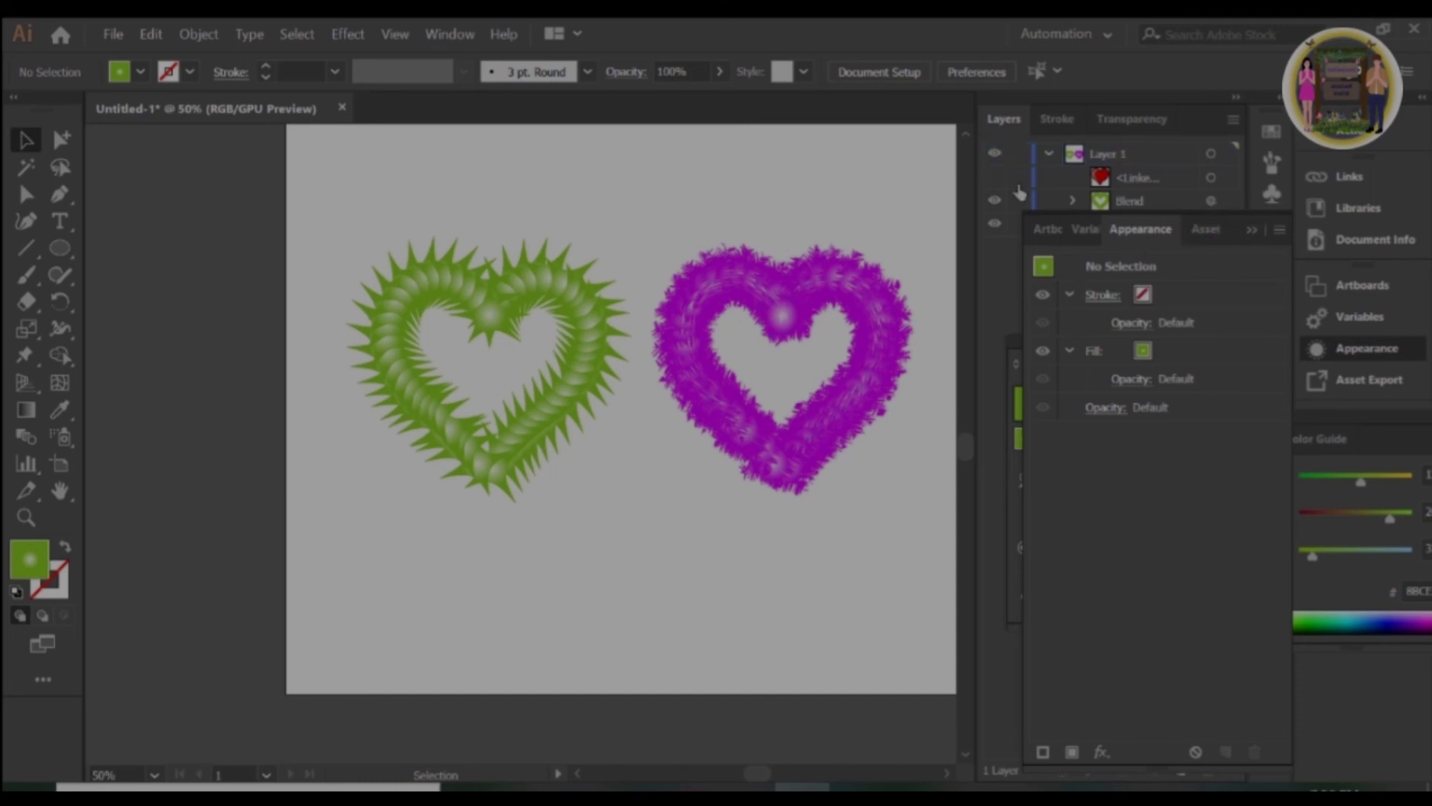
Collapse the Appearance and Gradient panels and hide the green heart's Blend layer.
{"action": "left_click", "coordinate": [1218, 170]}
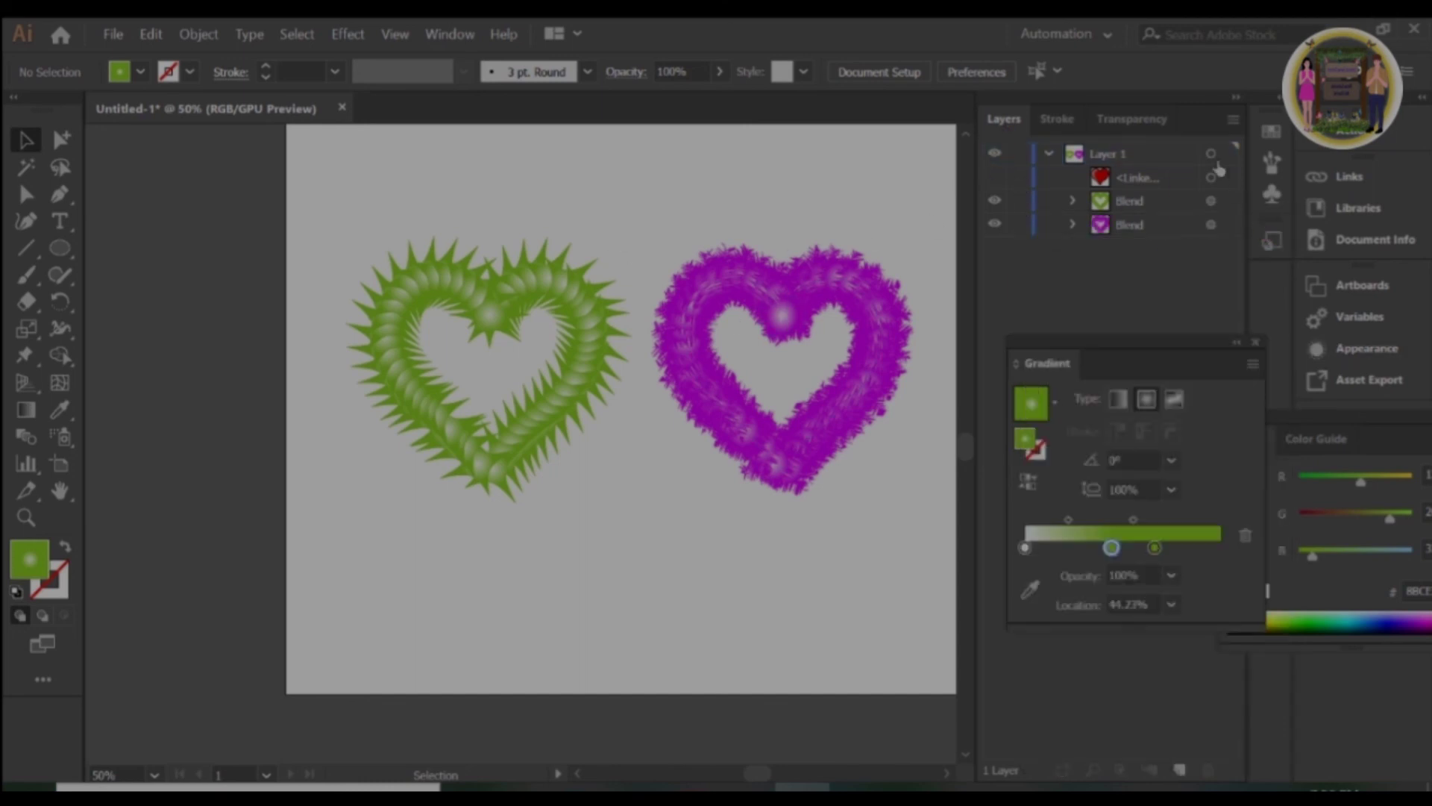
{"action": "left_click", "coordinate": [1236, 341]}
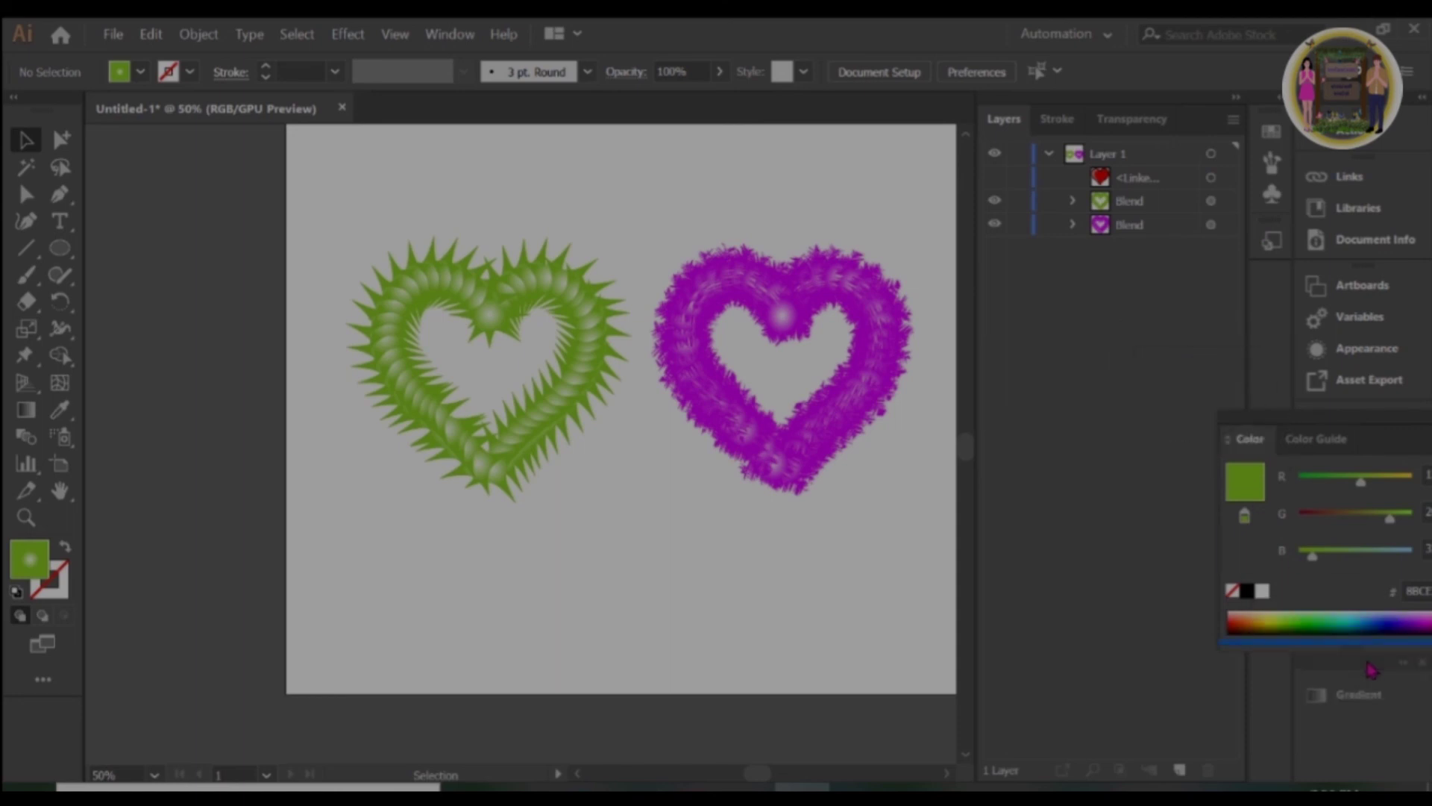
{"action": "left_click_drag", "start_coordinate": [1084, 361], "coordinate": [1354, 683]}
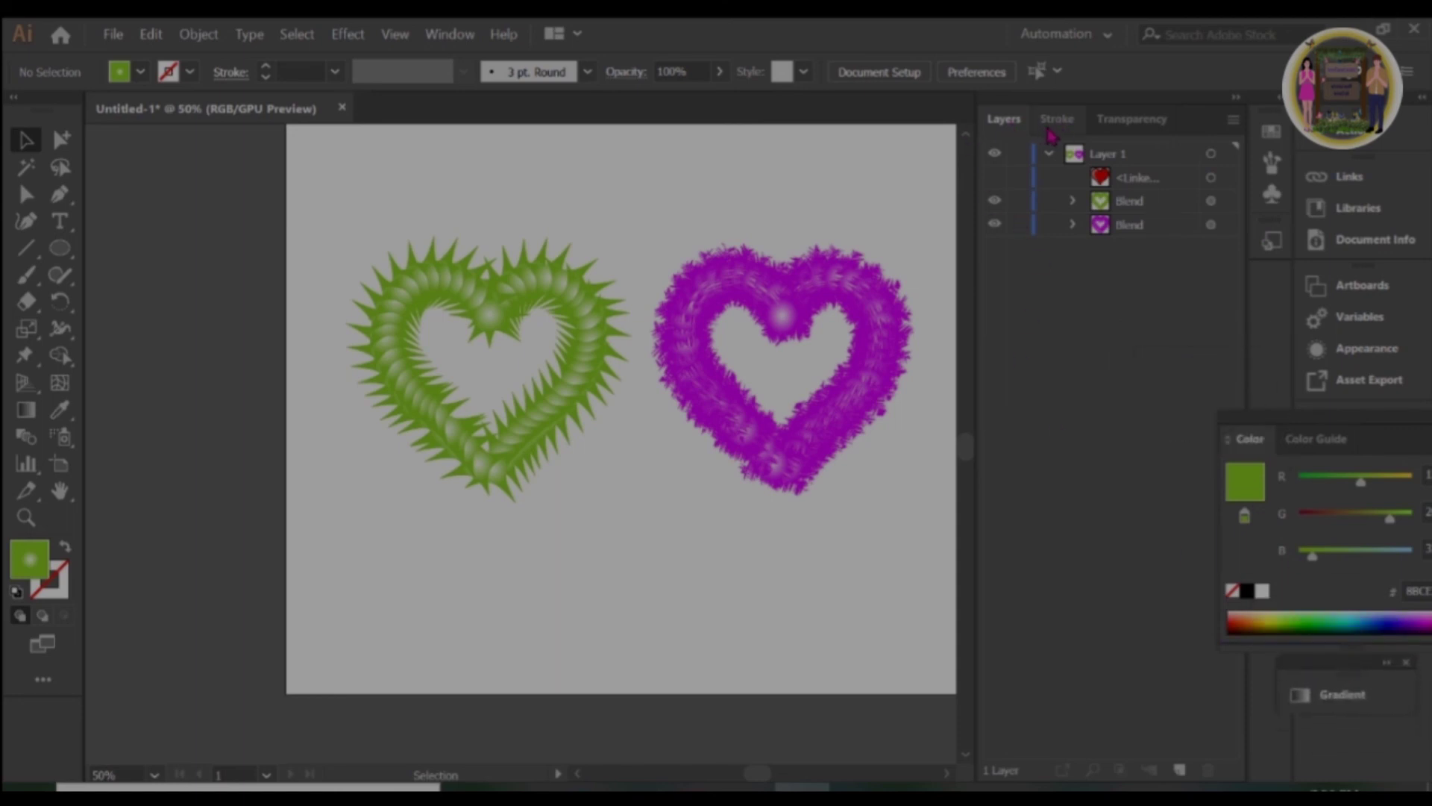
{"action": "left_click", "coordinate": [996, 201]}
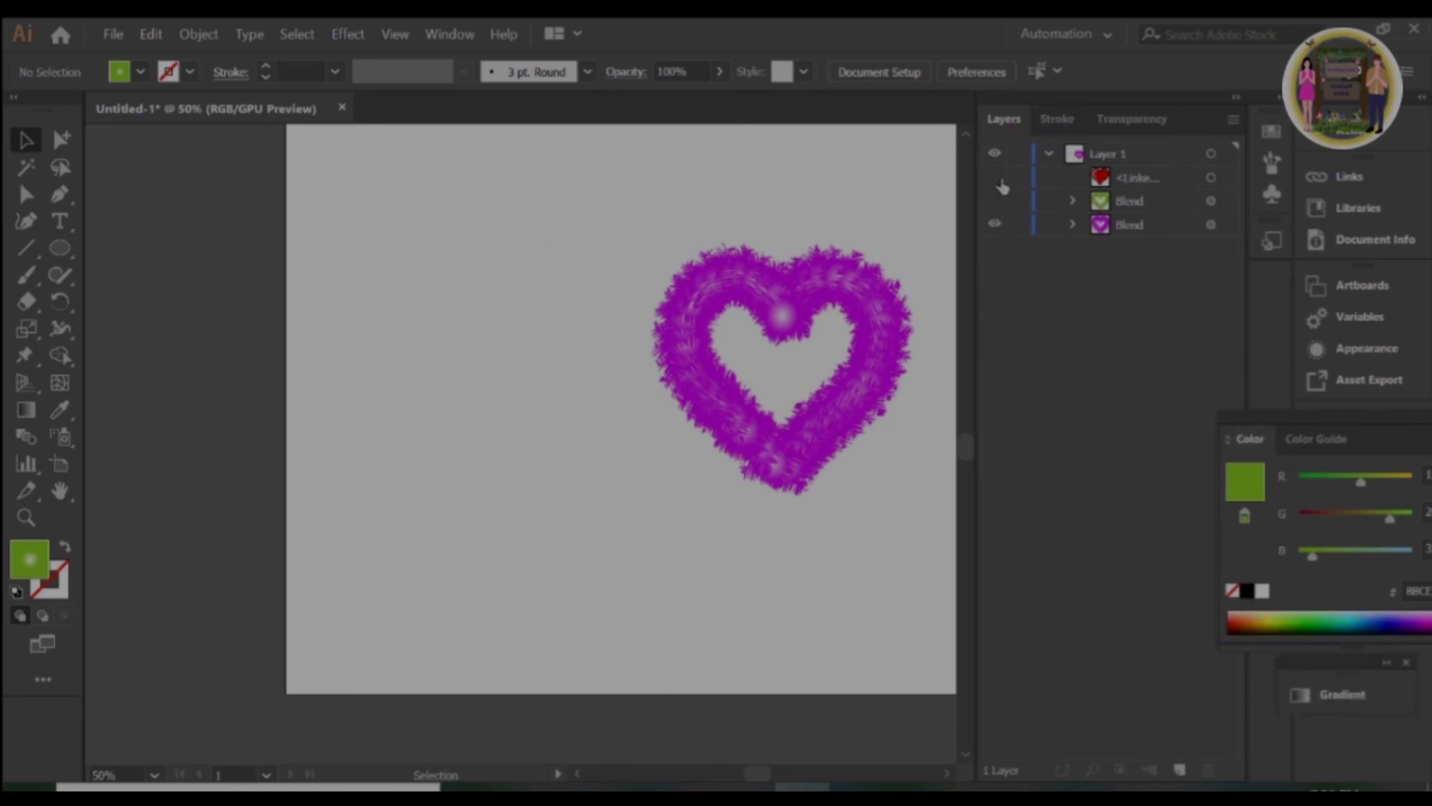
{"action": "left_click", "coordinate": [113, 34]}
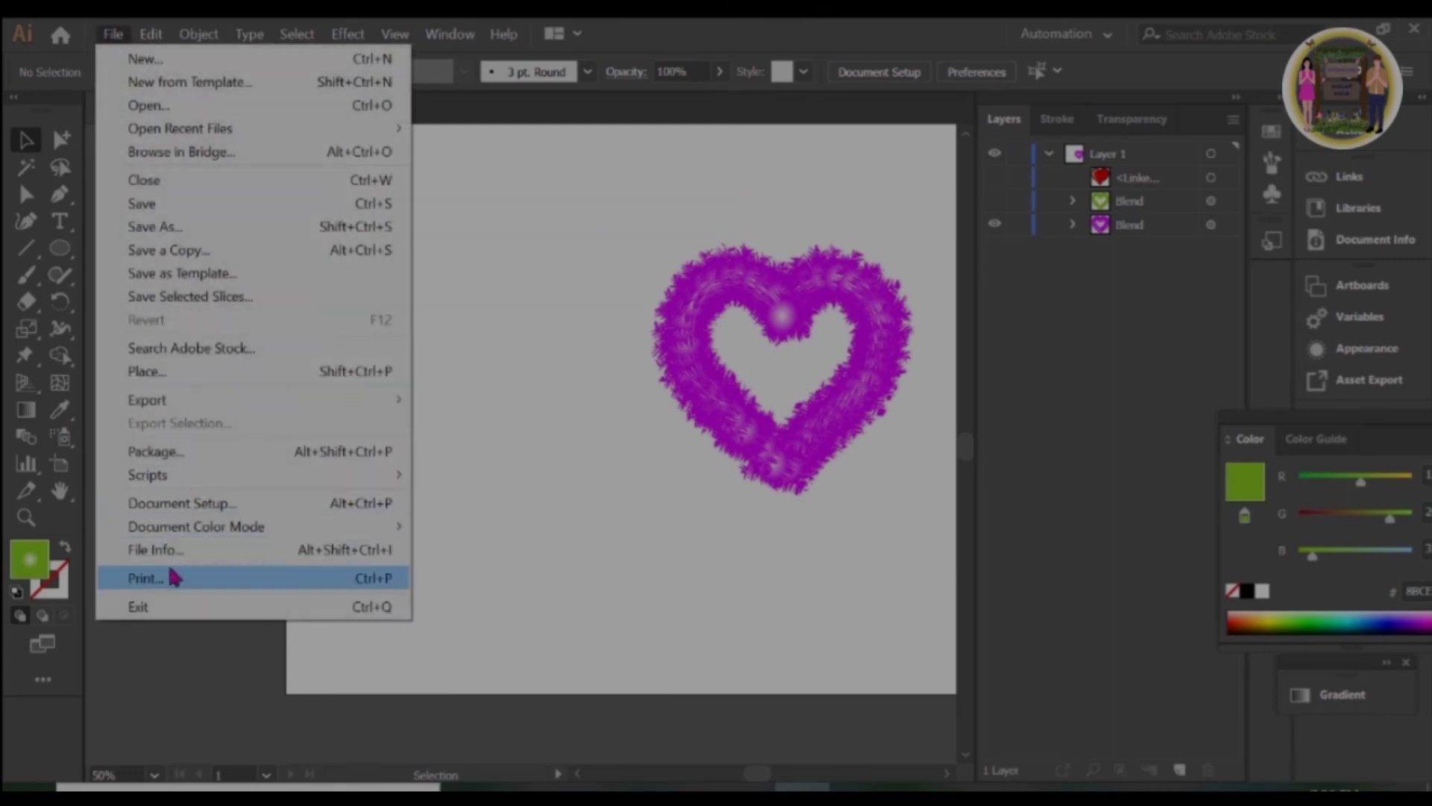
Export the purple heart as a transparent PNG named 1.png.
{"action": "mouse_move", "coordinate": [146, 400]}
{"action": "left_click", "coordinate": [467, 425]}
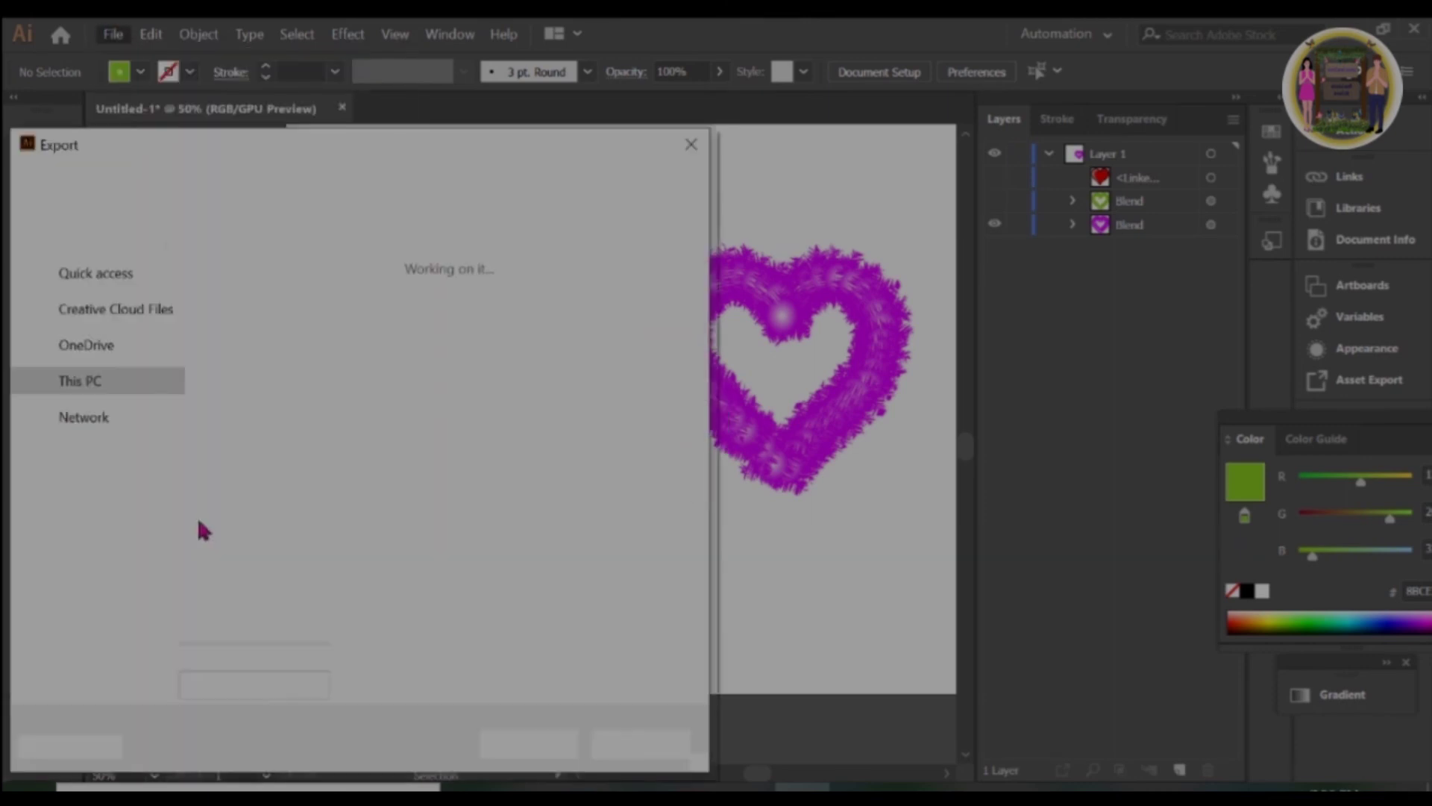
{"action": "type", "text": "1"}
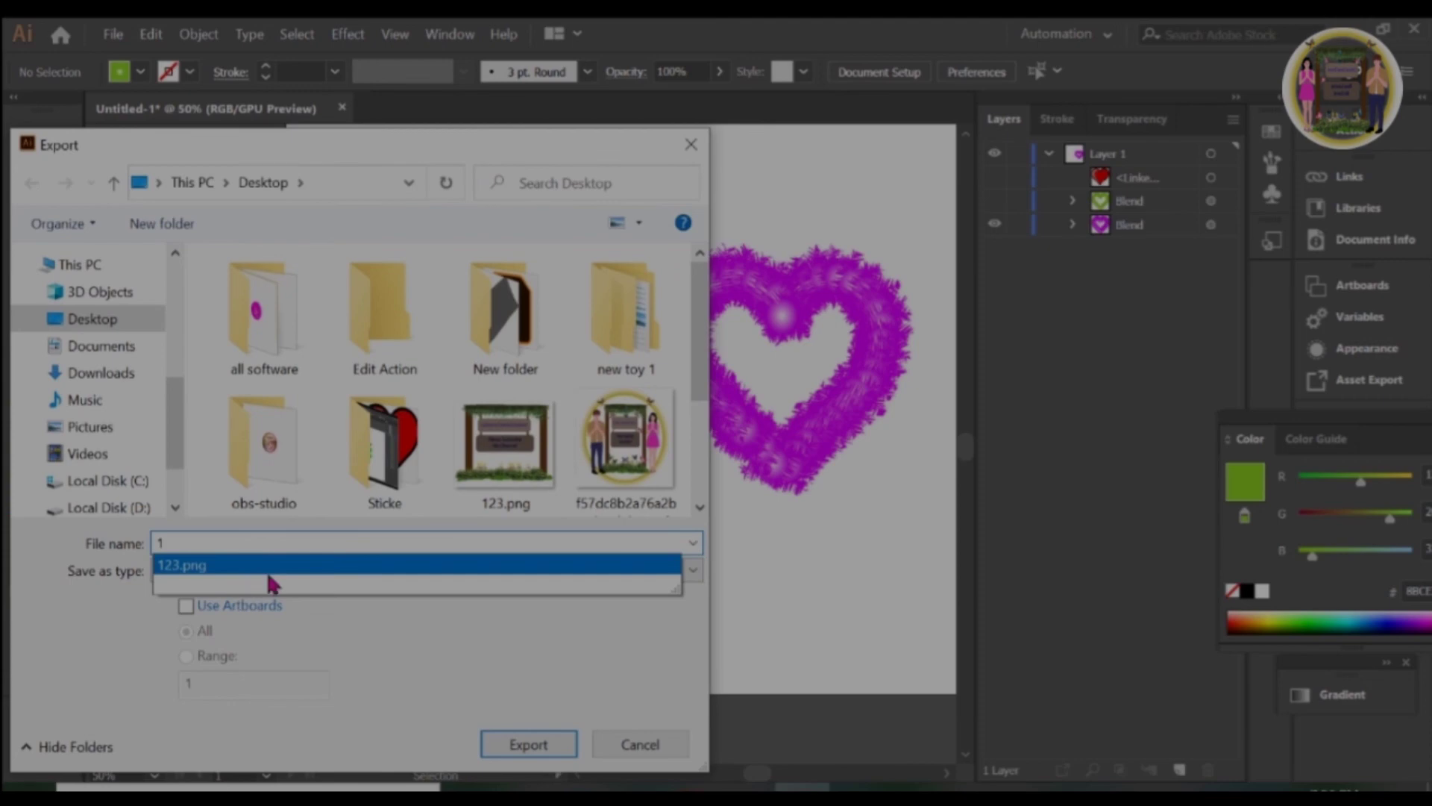
{"action": "left_click", "coordinate": [530, 744]}
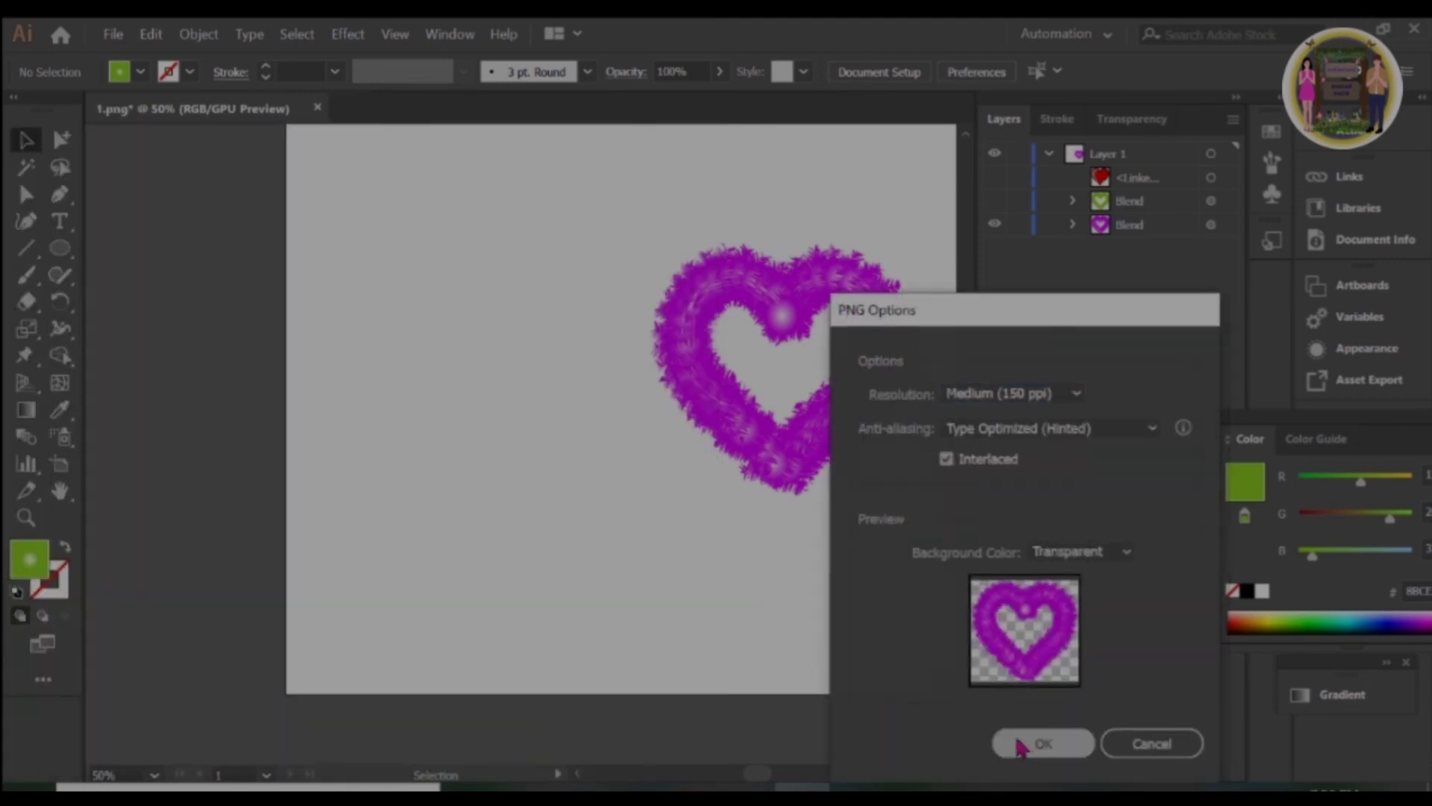
{"action": "left_click", "coordinate": [1037, 743]}
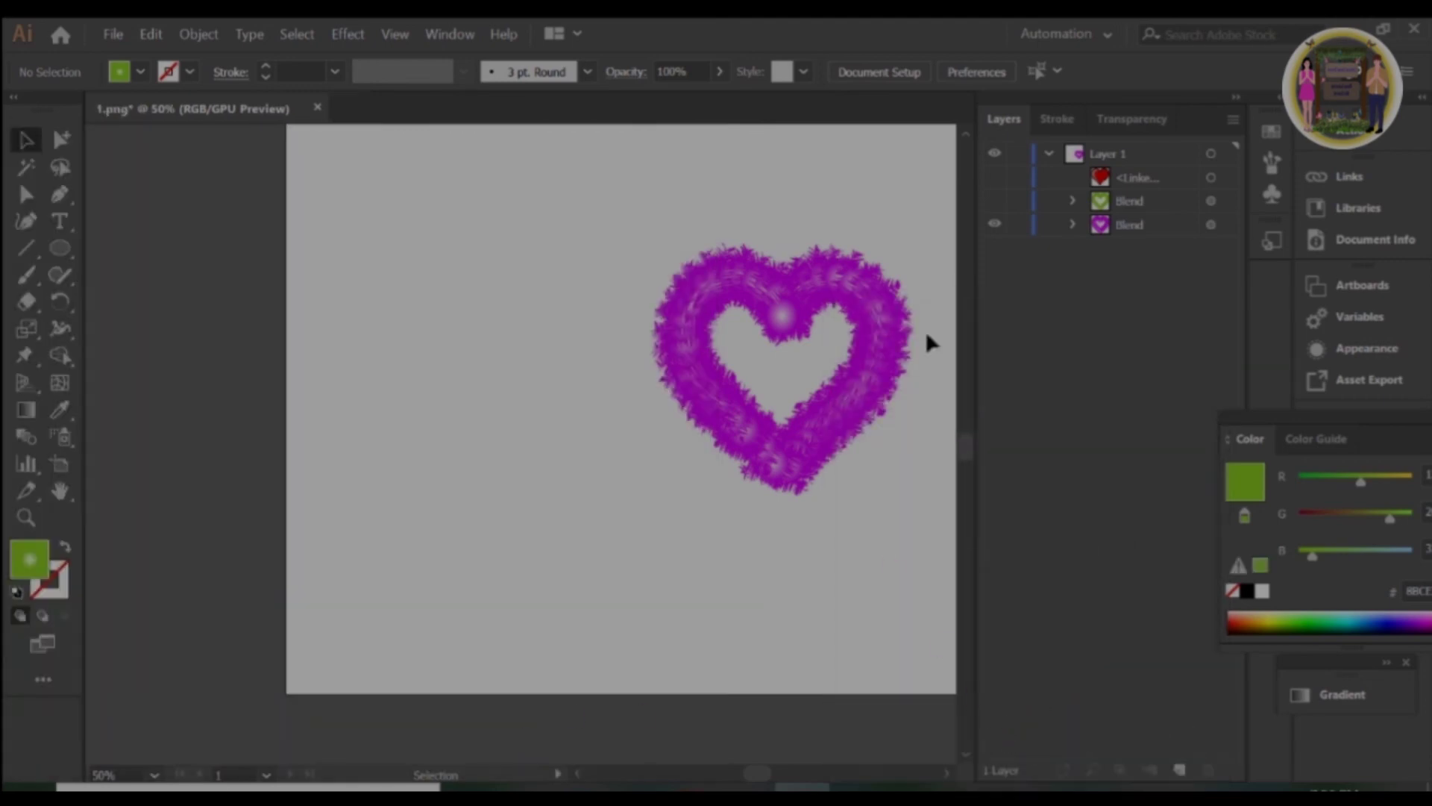
Hide the purple heart, show the green one, and export it as transparent 2.png.
{"action": "left_click", "coordinate": [994, 225]}
{"action": "left_click", "coordinate": [994, 201]}
{"action": "left_click", "coordinate": [113, 34]}
{"action": "mouse_move", "coordinate": [146, 400]}
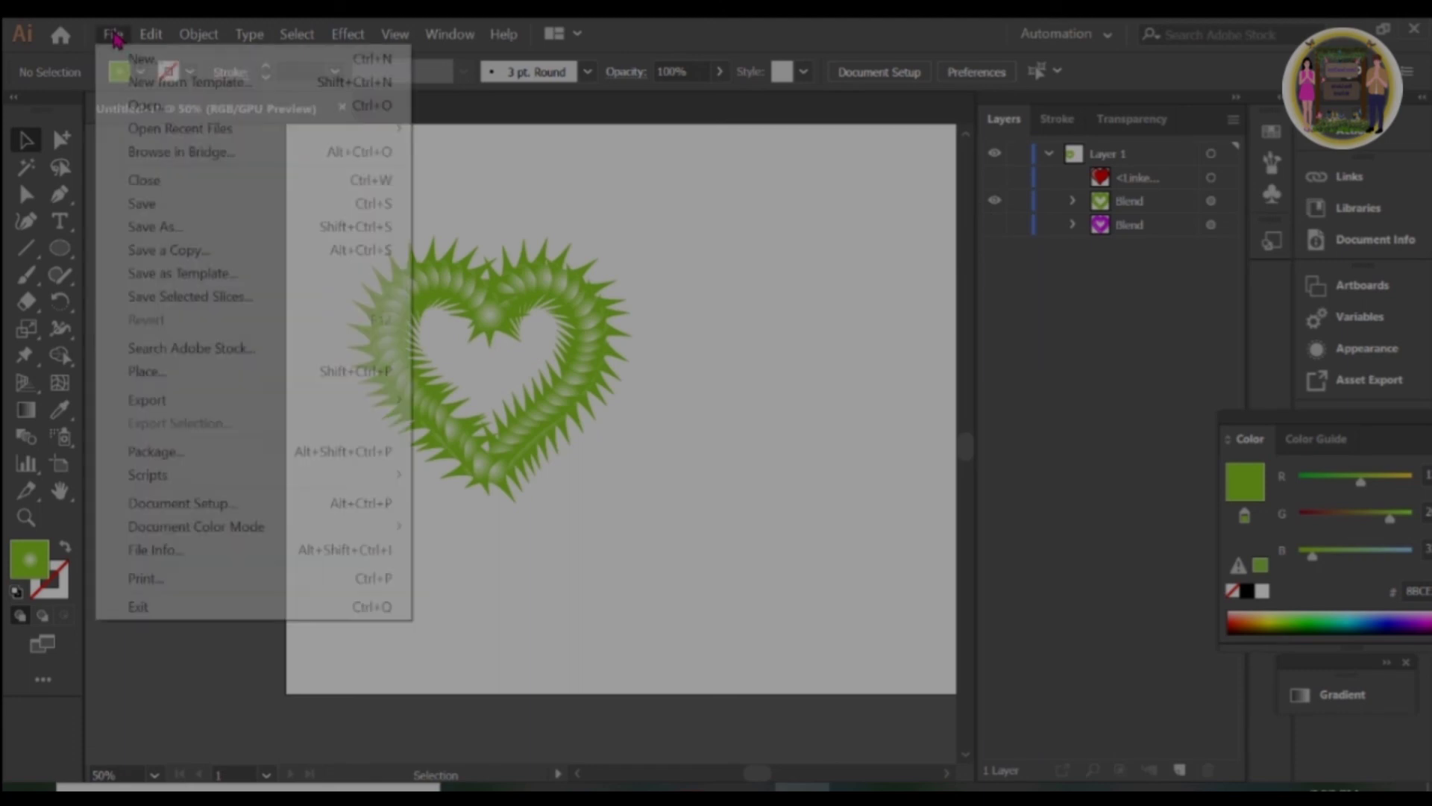
{"action": "left_click", "coordinate": [522, 424]}
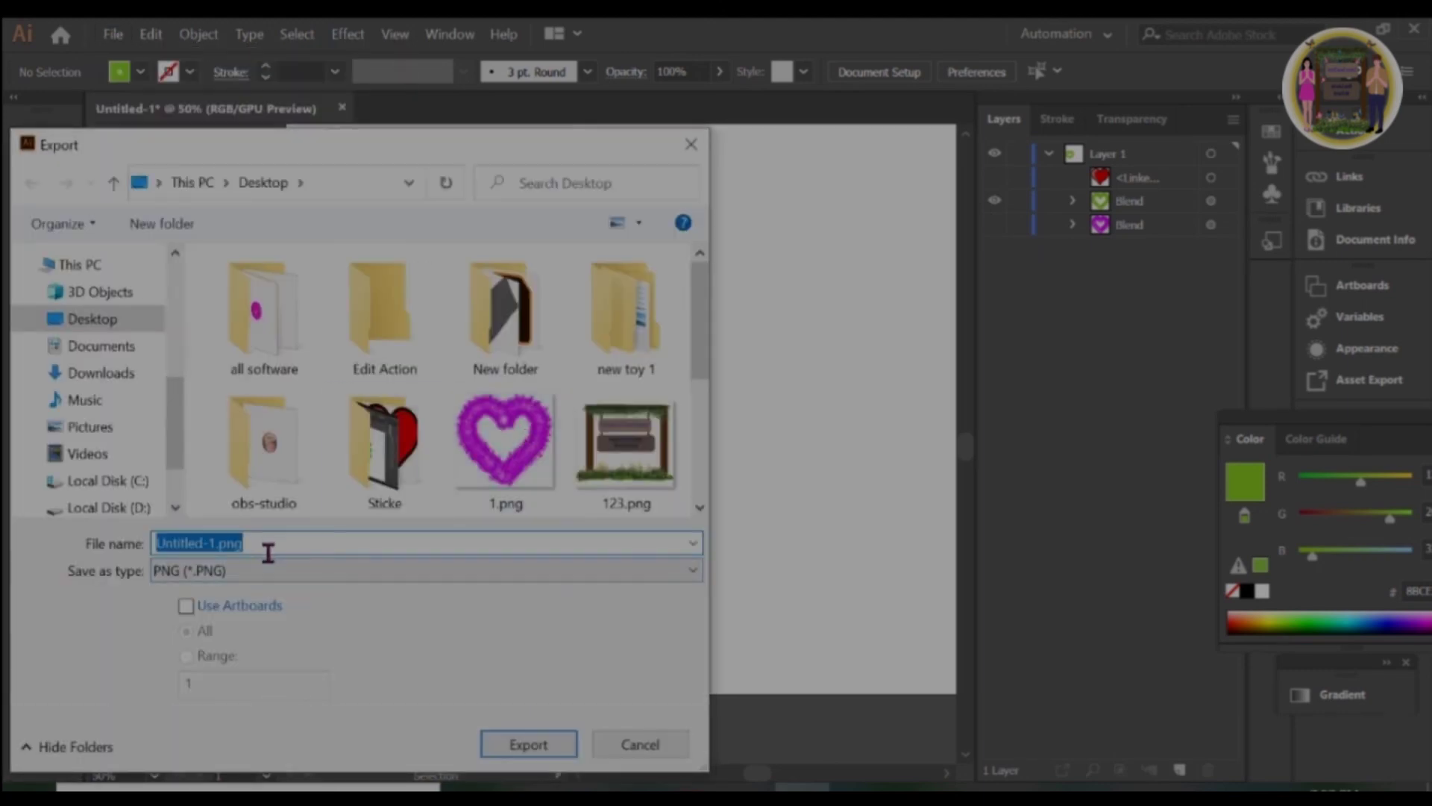
{"action": "type", "text": "2"}
{"action": "left_click", "coordinate": [550, 743]}
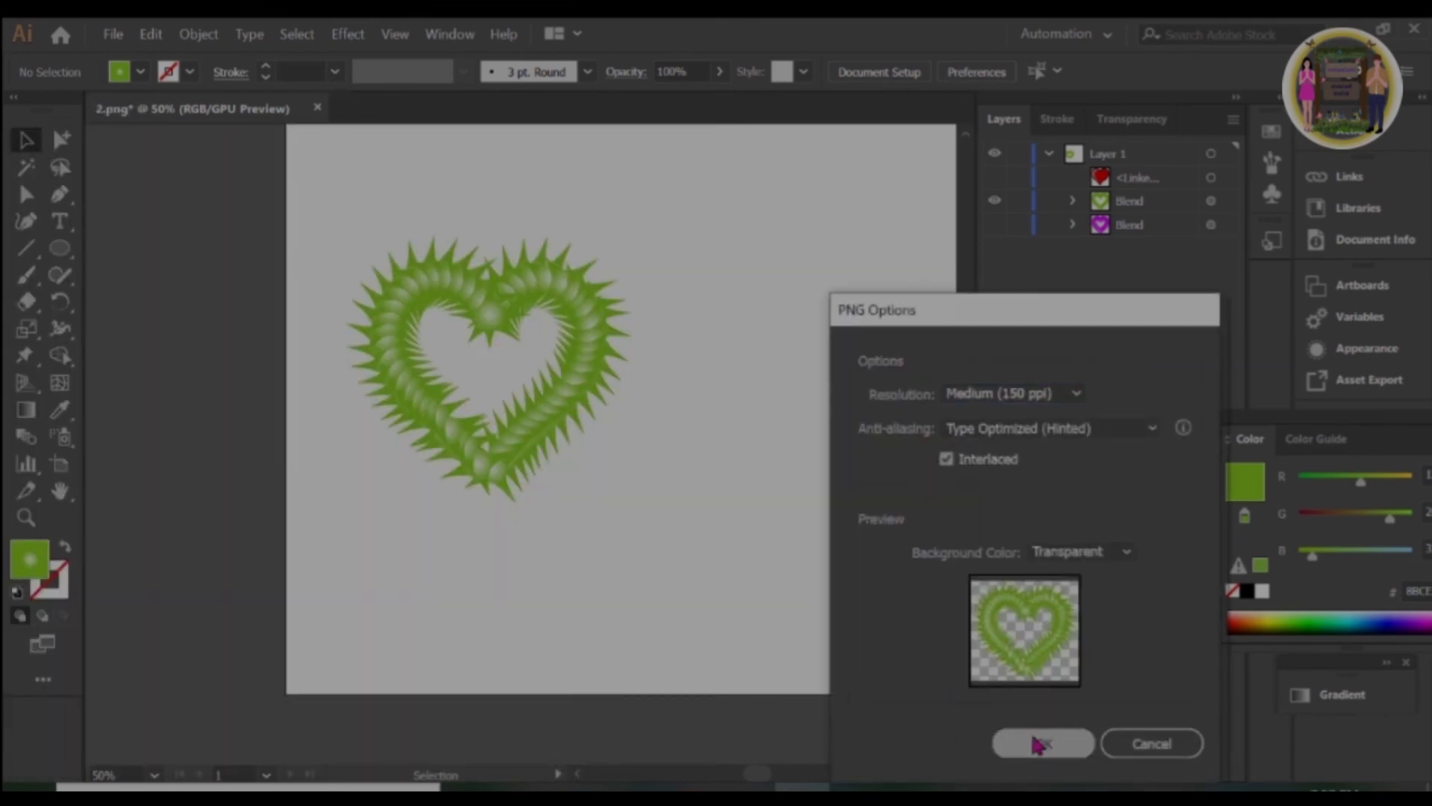
{"action": "left_click", "coordinate": [1038, 743]}
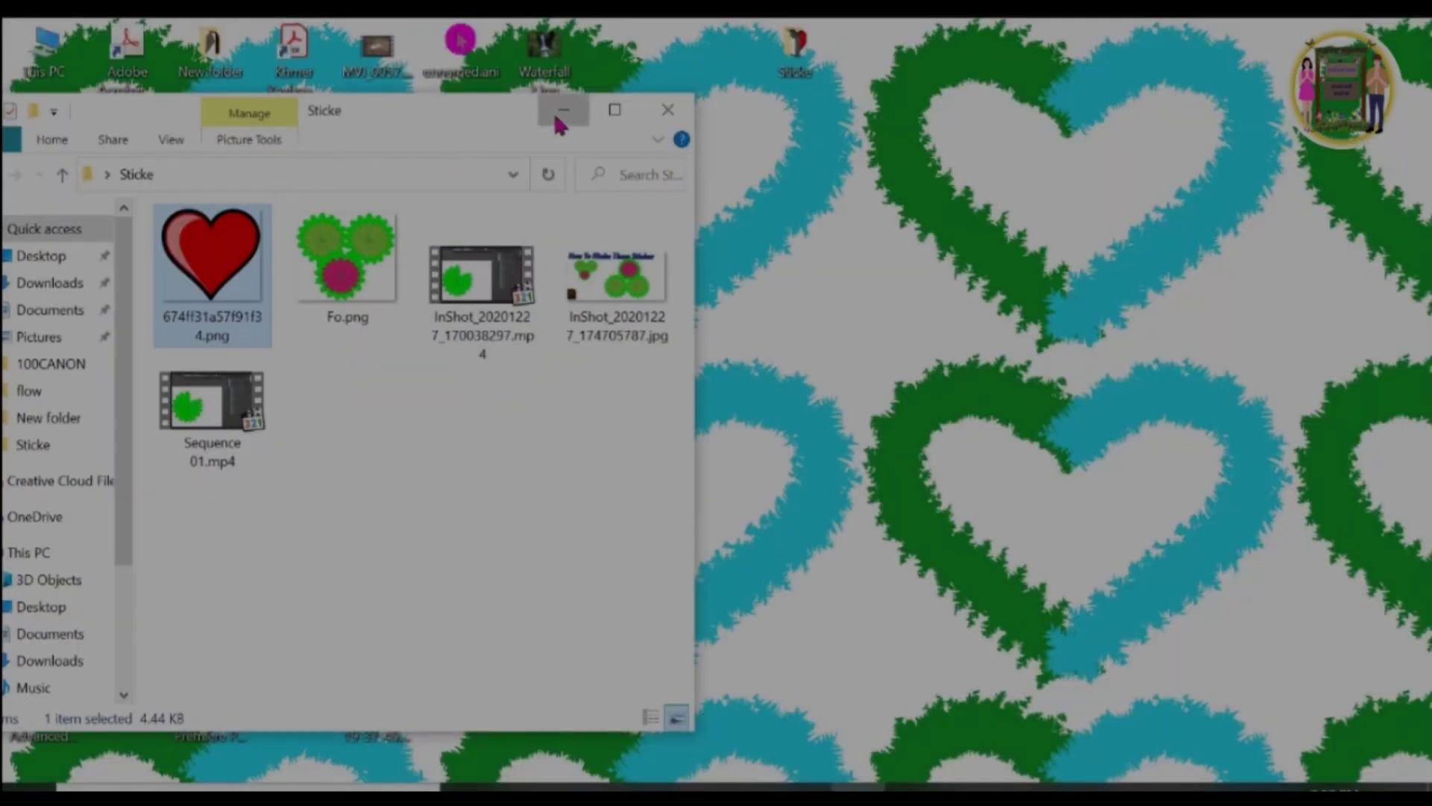
{"action": "left_click", "coordinate": [567, 112]}
{"action": "double_click", "coordinate": [552, 605]}
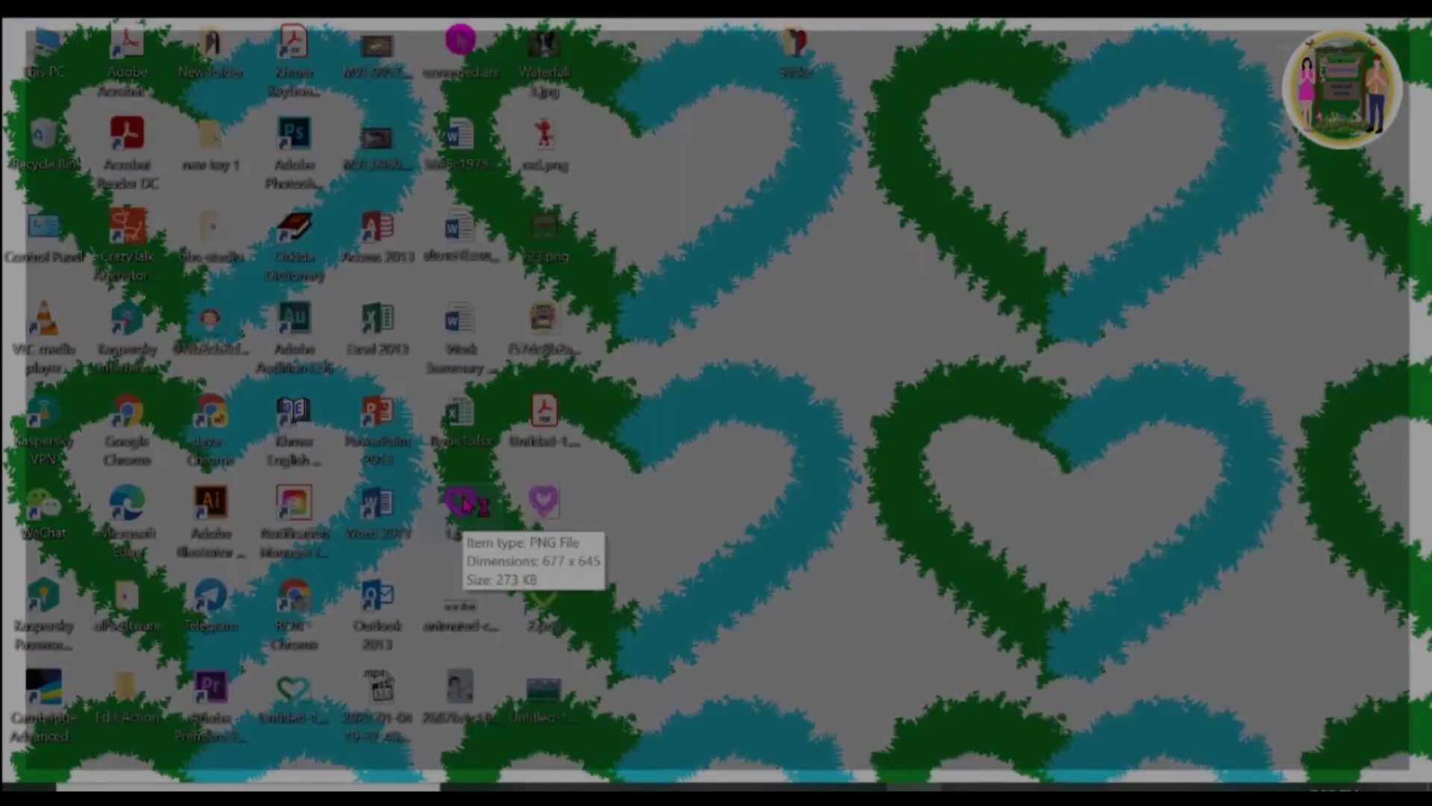
{"action": "double_click", "coordinate": [460, 505]}
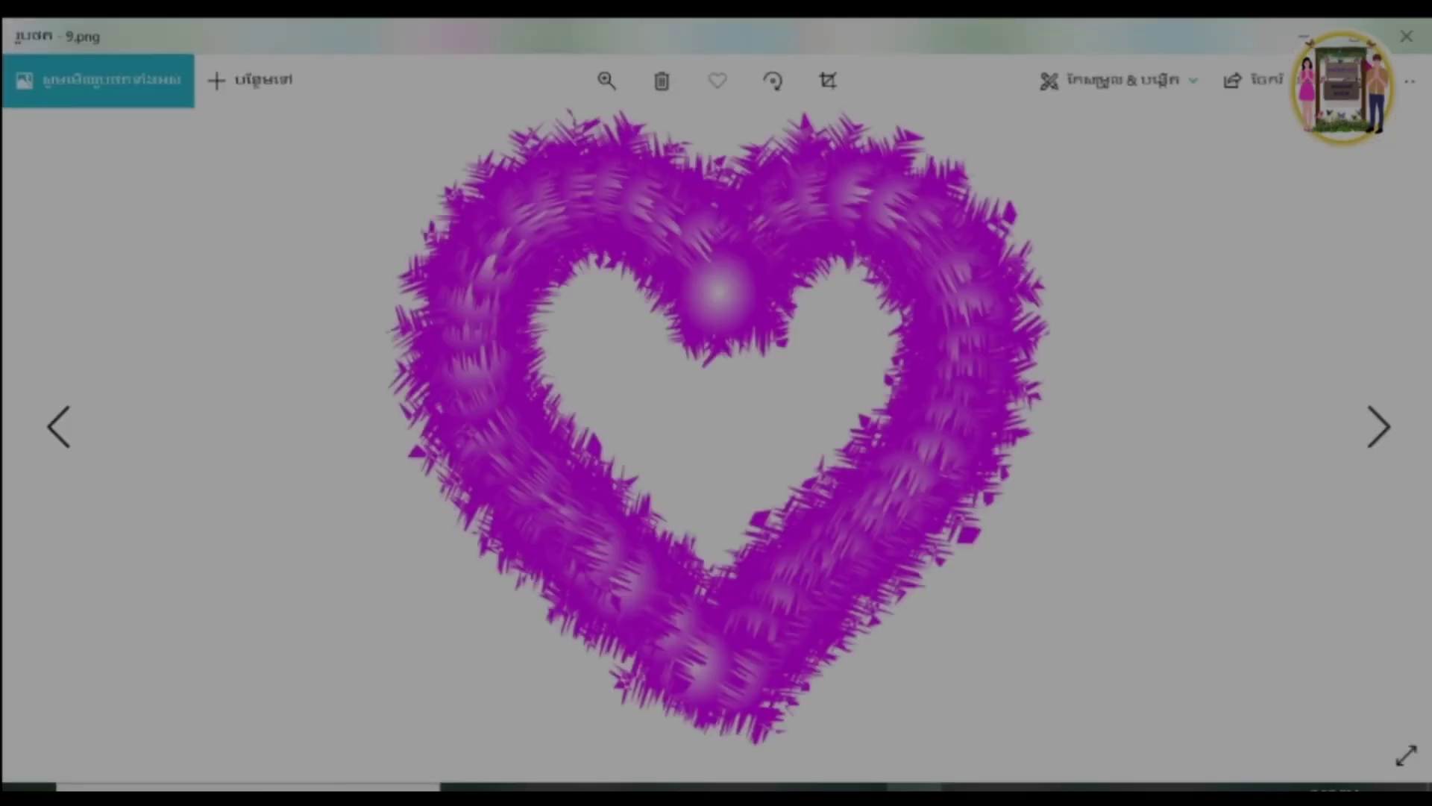
{"action": "left_click", "coordinate": [1406, 35]}
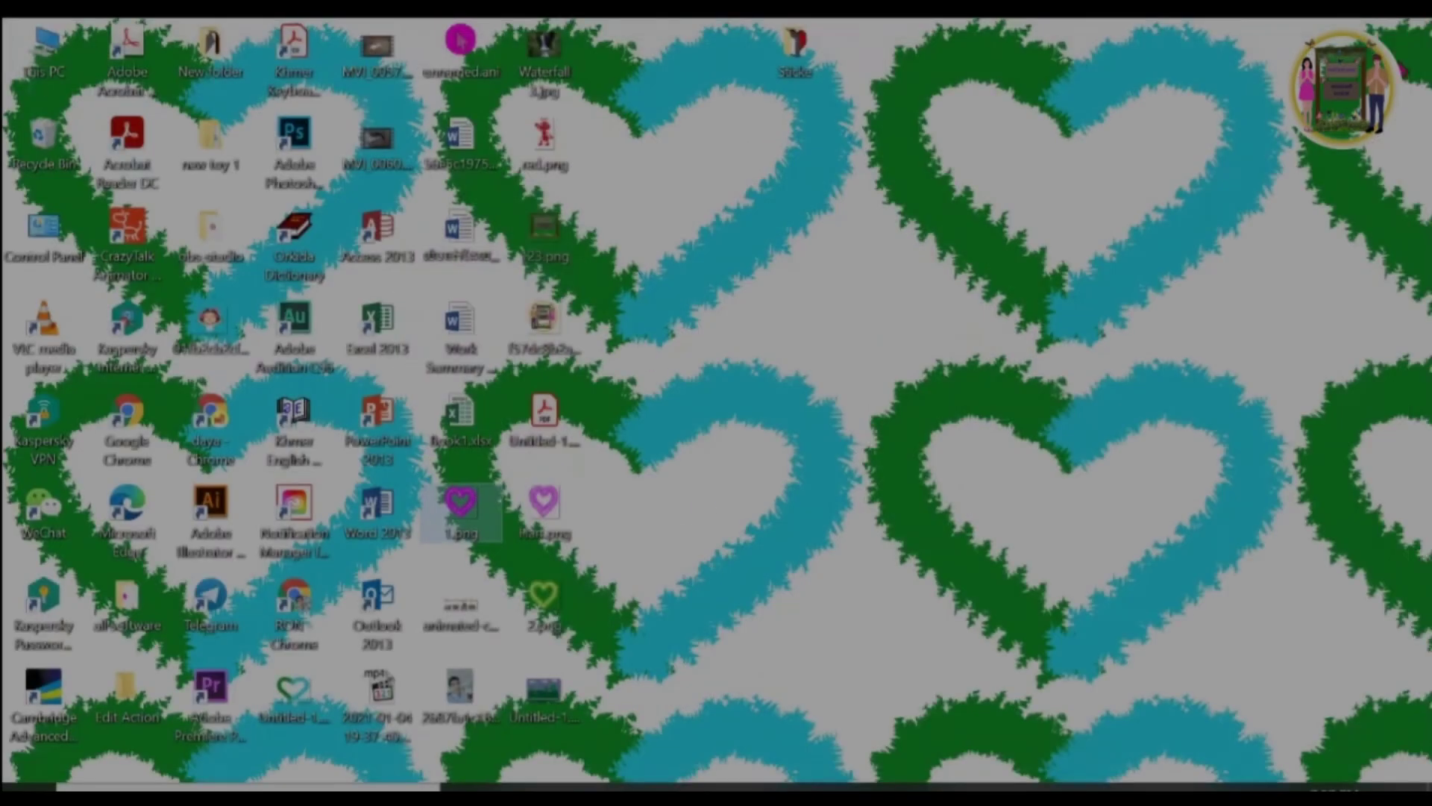